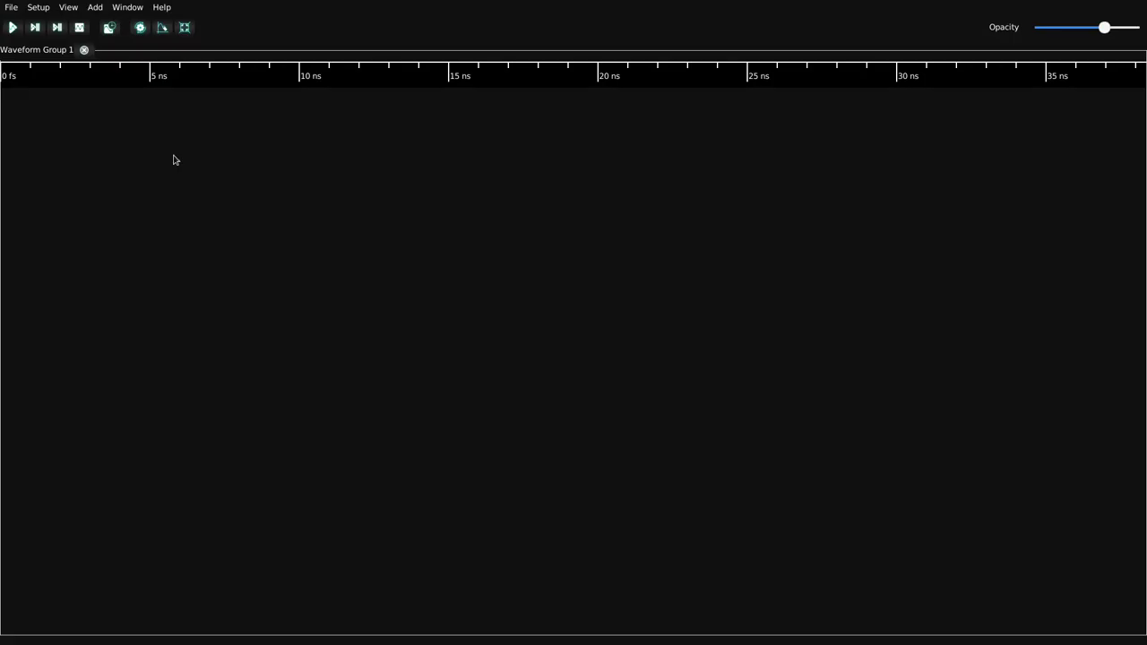
Add the sda oscilloscope to the session
{"action": "left_click", "coordinate": [90, 7]}
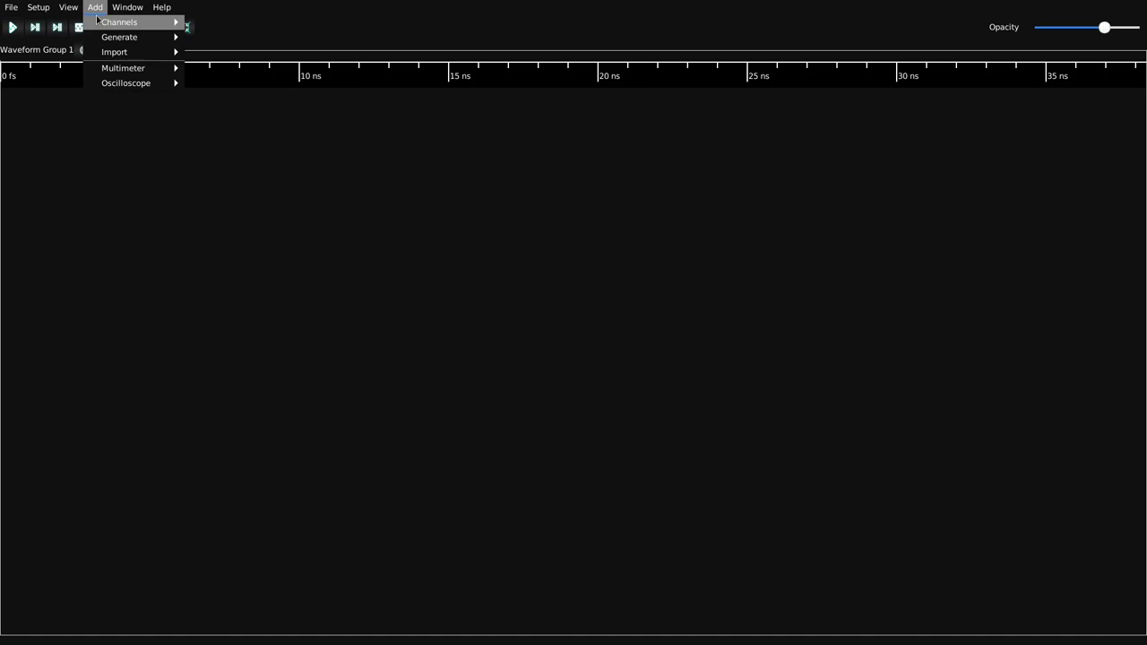
{"action": "mouse_move", "coordinate": [135, 82]}
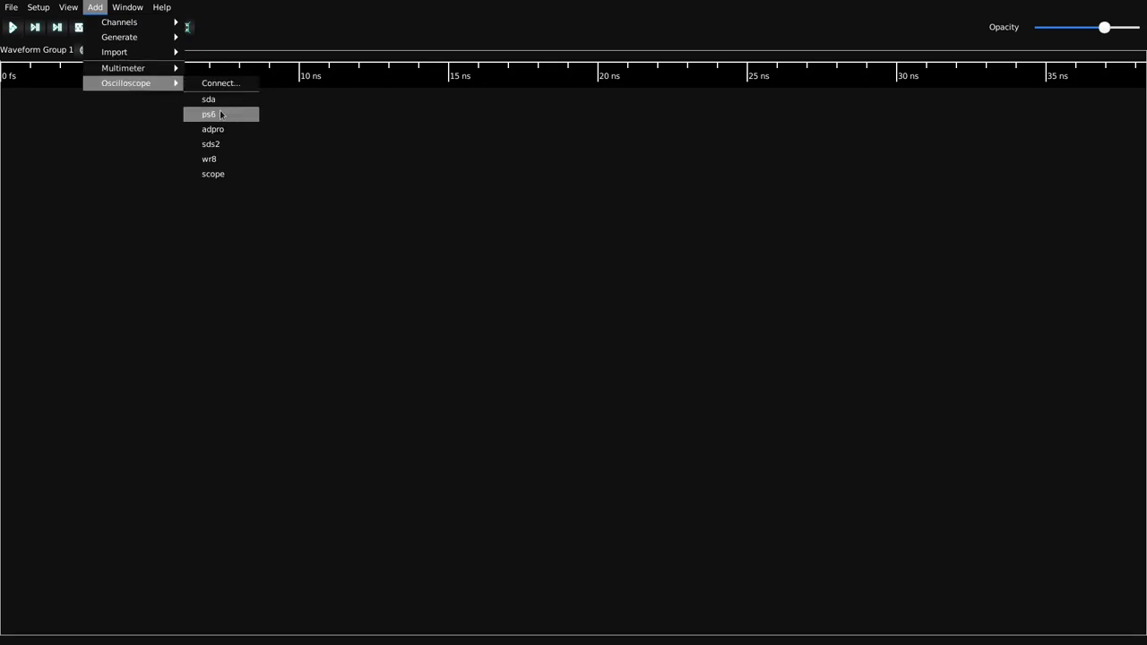
{"action": "left_click", "coordinate": [225, 100]}
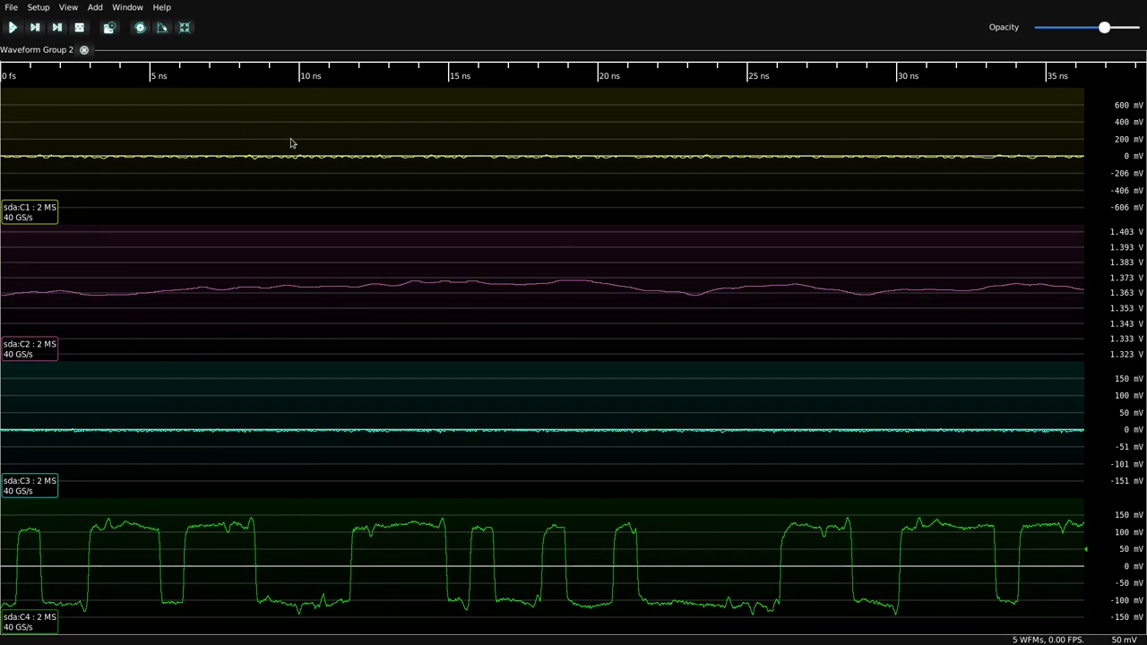
Delete the sda:C1, sda:C2 and sda:C3 waveforms, keeping only C4
{"action": "right_click", "coordinate": [298, 150]}
{"action": "left_click", "coordinate": [306, 152]}
{"action": "right_click", "coordinate": [308, 156]}
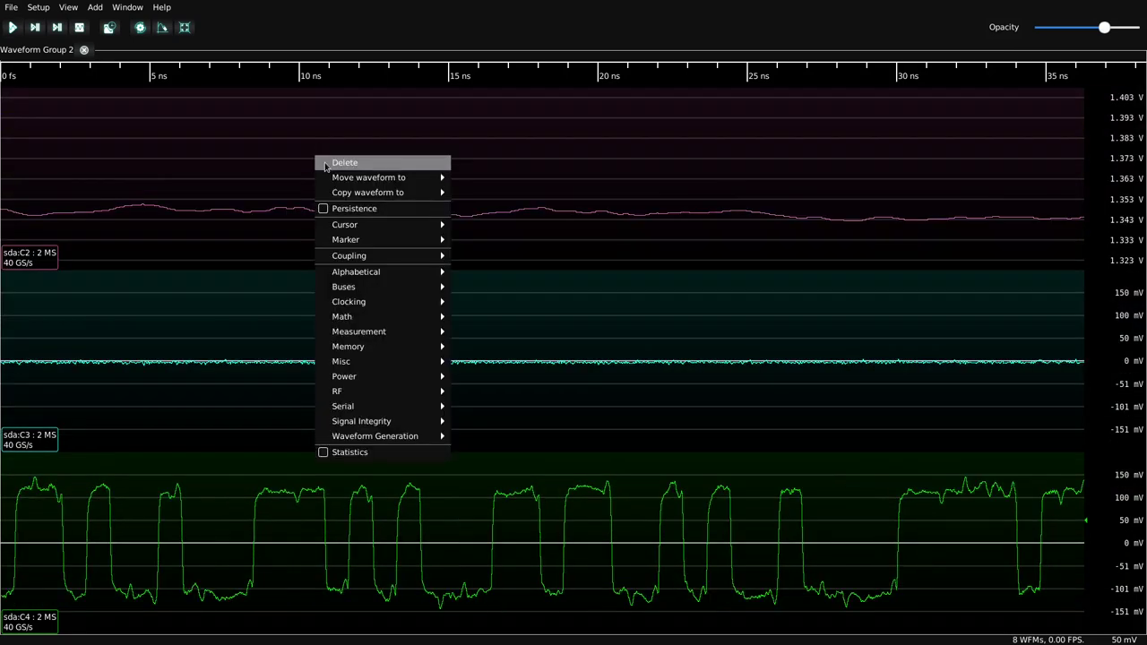
{"action": "left_click", "coordinate": [323, 164]}
{"action": "right_click", "coordinate": [321, 165]}
{"action": "left_click", "coordinate": [328, 168]}
Zoom out and pan the timeline so the whole C4 capture starts near 0 µs
{"action": "scroll", "coordinate": [269, 164], "scroll_direction": "down", "scroll_amount": 10}
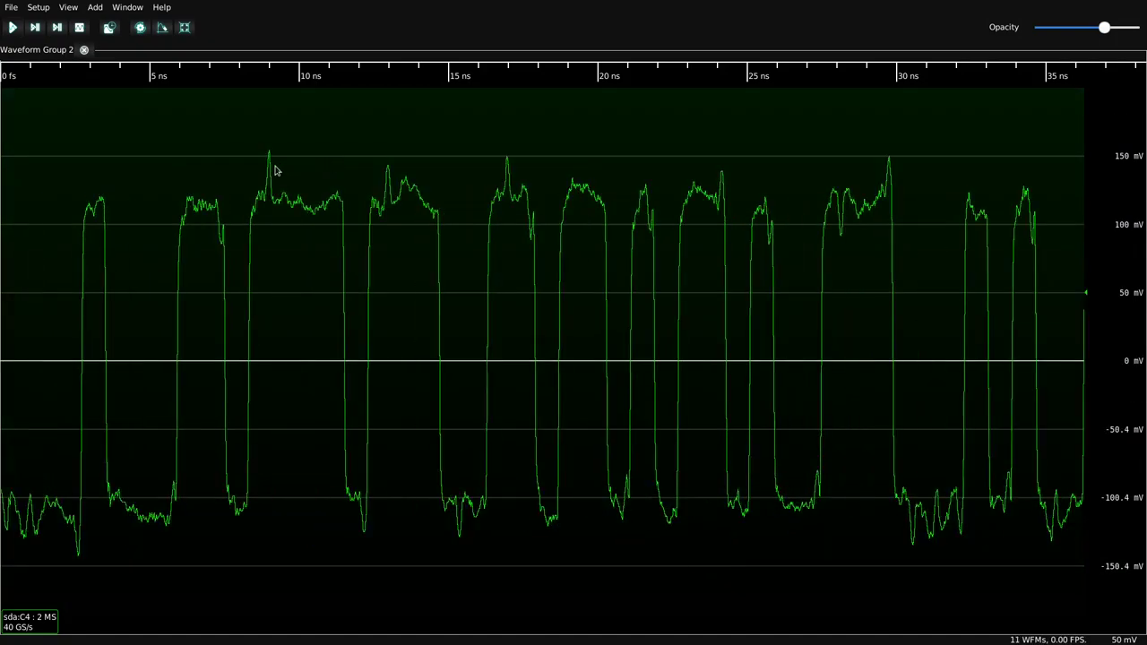
{"action": "scroll", "coordinate": [611, 76], "scroll_direction": "down", "scroll_amount": 5}
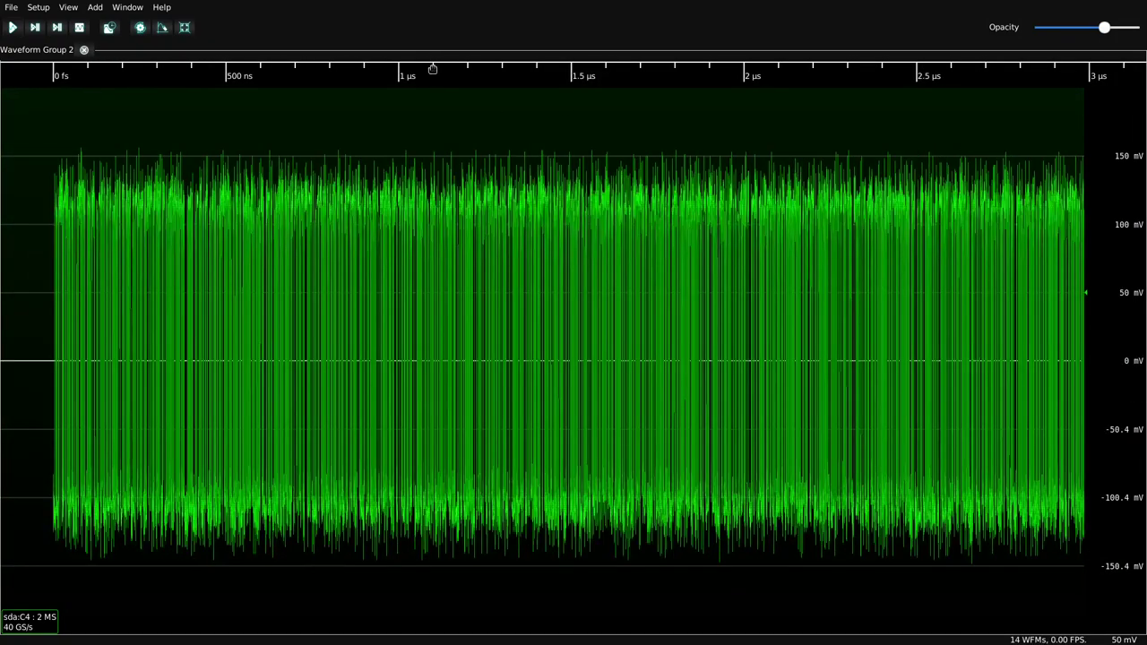
{"action": "left_click_drag", "start_coordinate": [611, 75], "coordinate": [385, 69]}
{"action": "scroll", "coordinate": [427, 110], "scroll_direction": "down", "scroll_amount": 3}
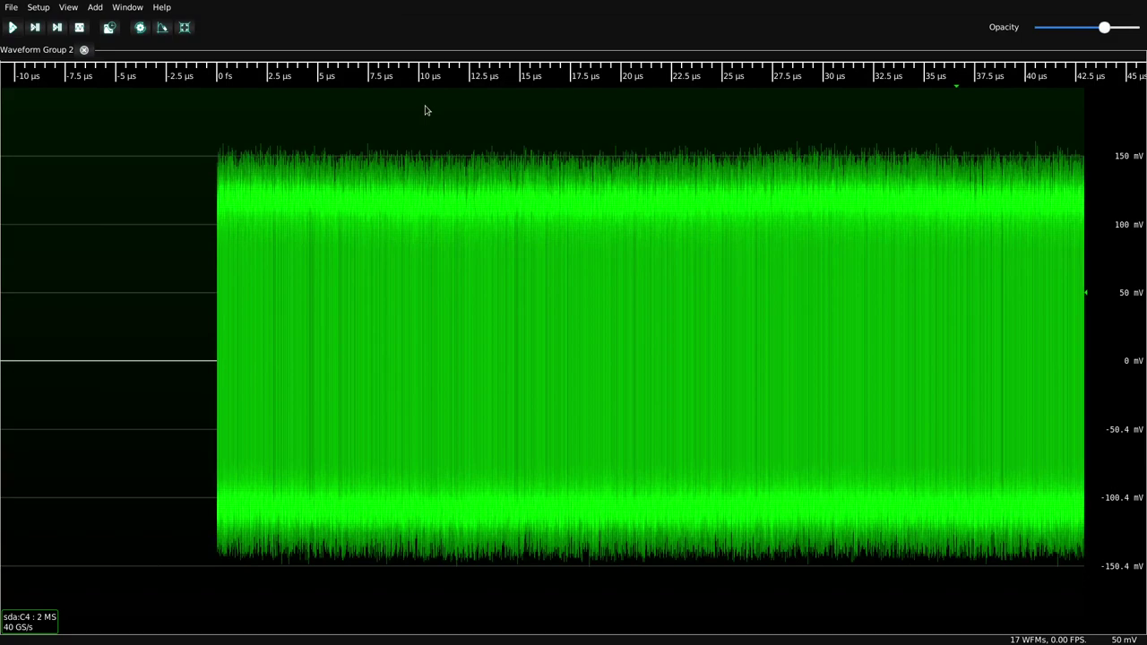
{"action": "left_click_drag", "start_coordinate": [600, 70], "coordinate": [415, 57]}
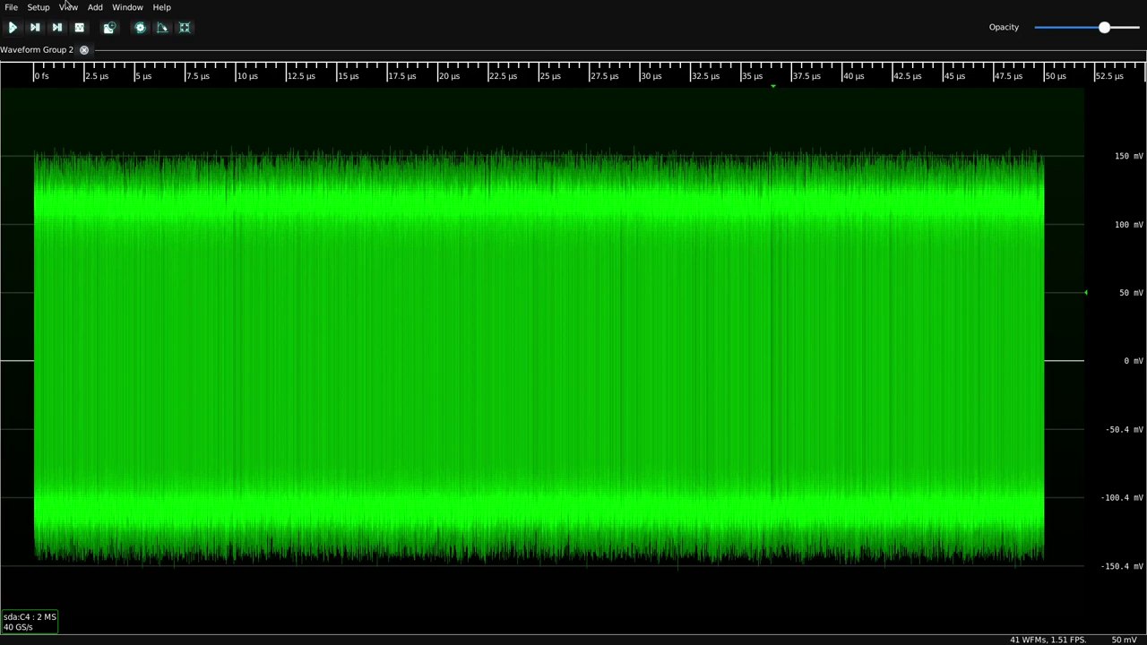
Set the sda trigger to Dropout with 5 µs dropout time on the falling edge
{"action": "left_click", "coordinate": [68, 7]}
{"action": "mouse_move", "coordinate": [38, 7]}
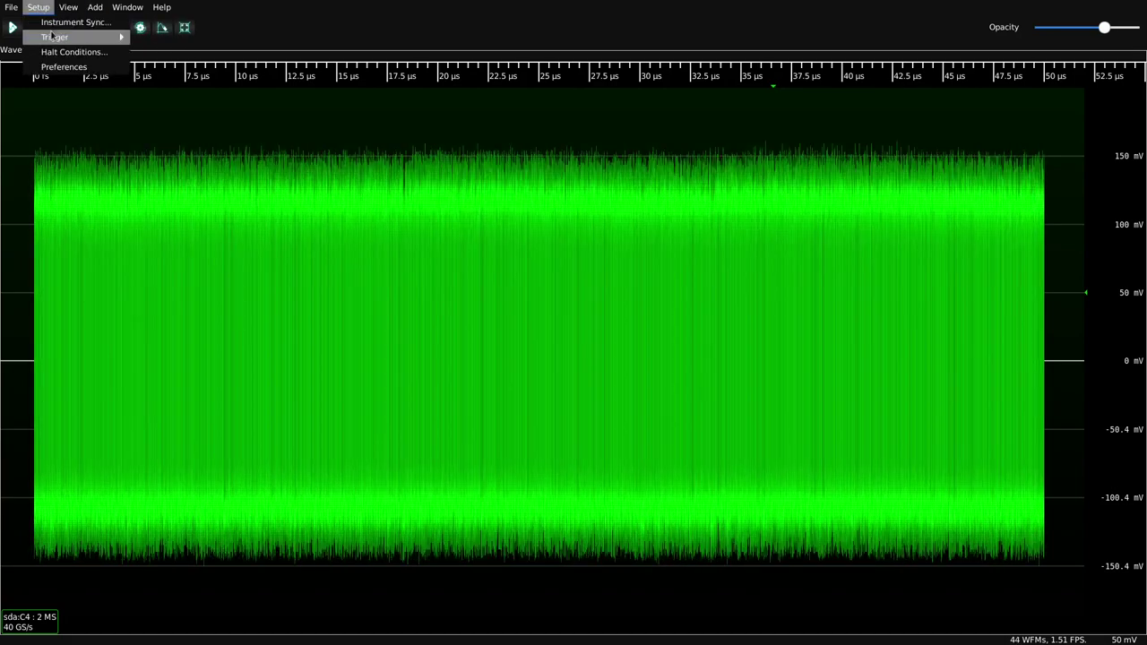
{"action": "mouse_move", "coordinate": [99, 37]}
{"action": "left_click", "coordinate": [154, 38]}
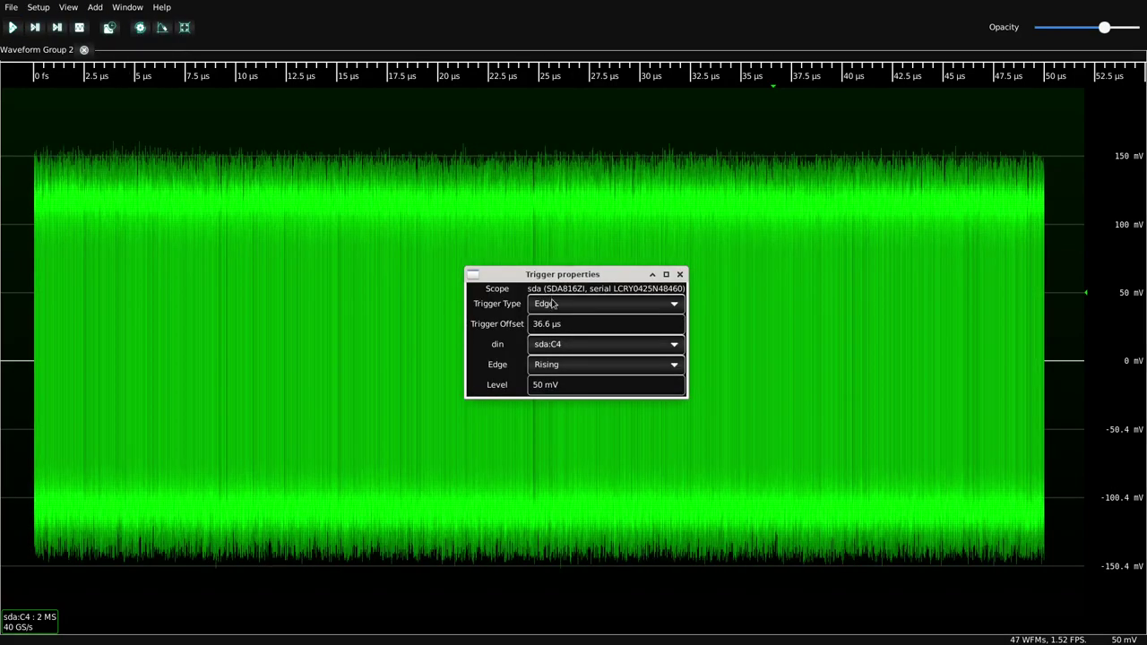
{"action": "left_click", "coordinate": [556, 303]}
{"action": "left_click", "coordinate": [589, 291]}
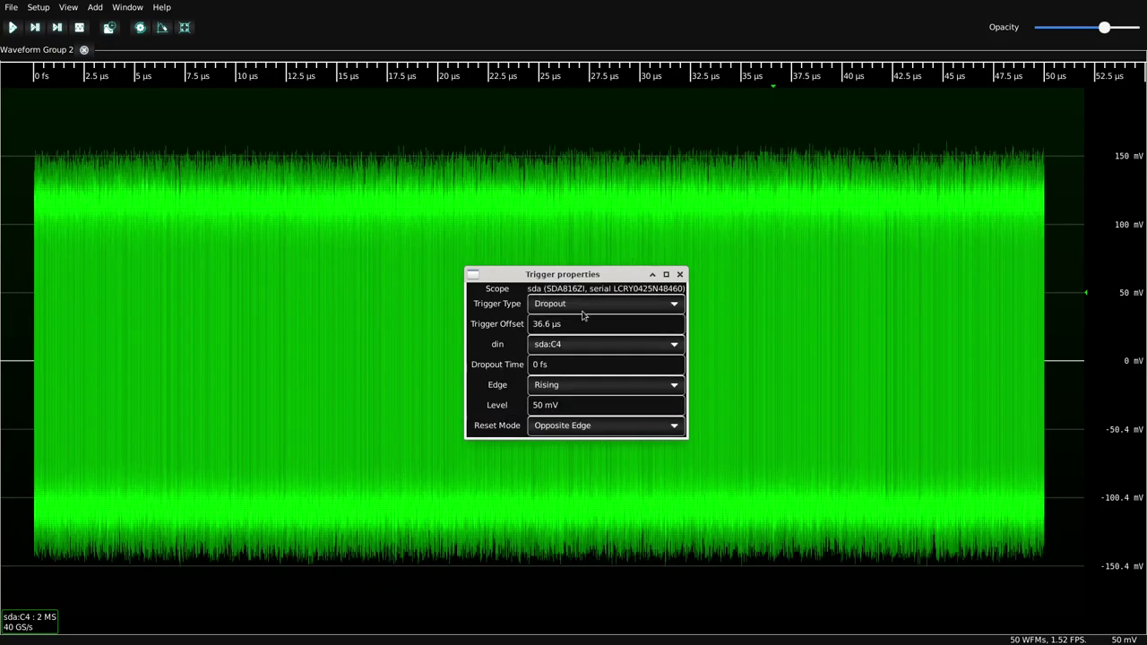
{"action": "triple_click", "coordinate": [553, 363]}
{"action": "type", "text": "5u"}
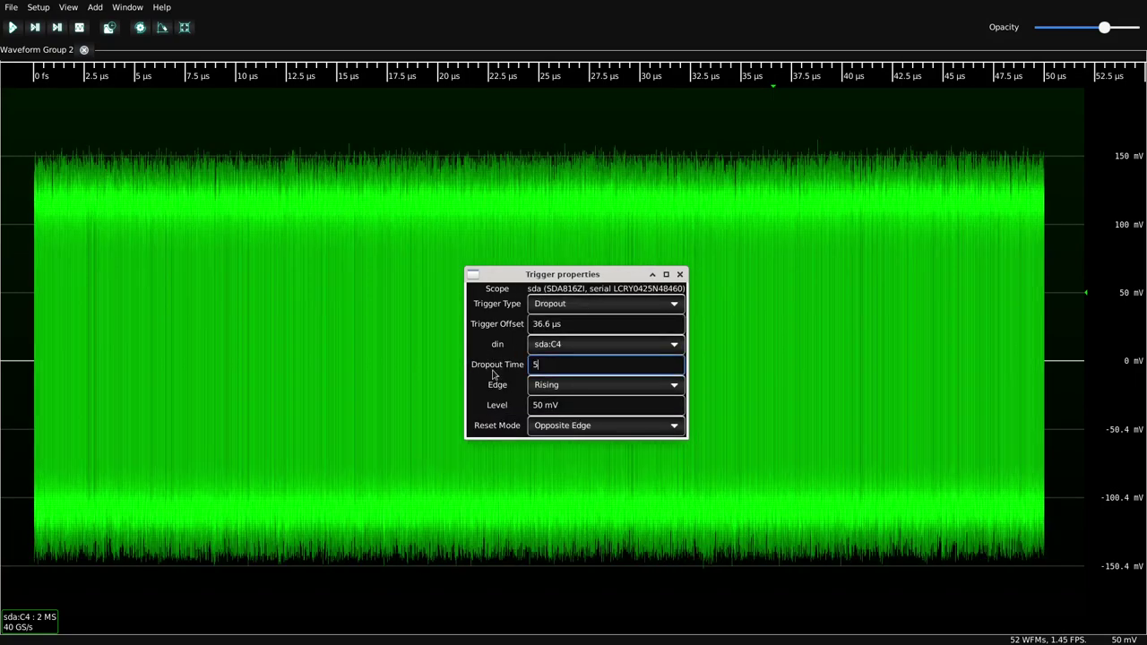
{"action": "left_click", "coordinate": [563, 403]}
{"action": "left_click", "coordinate": [567, 385]}
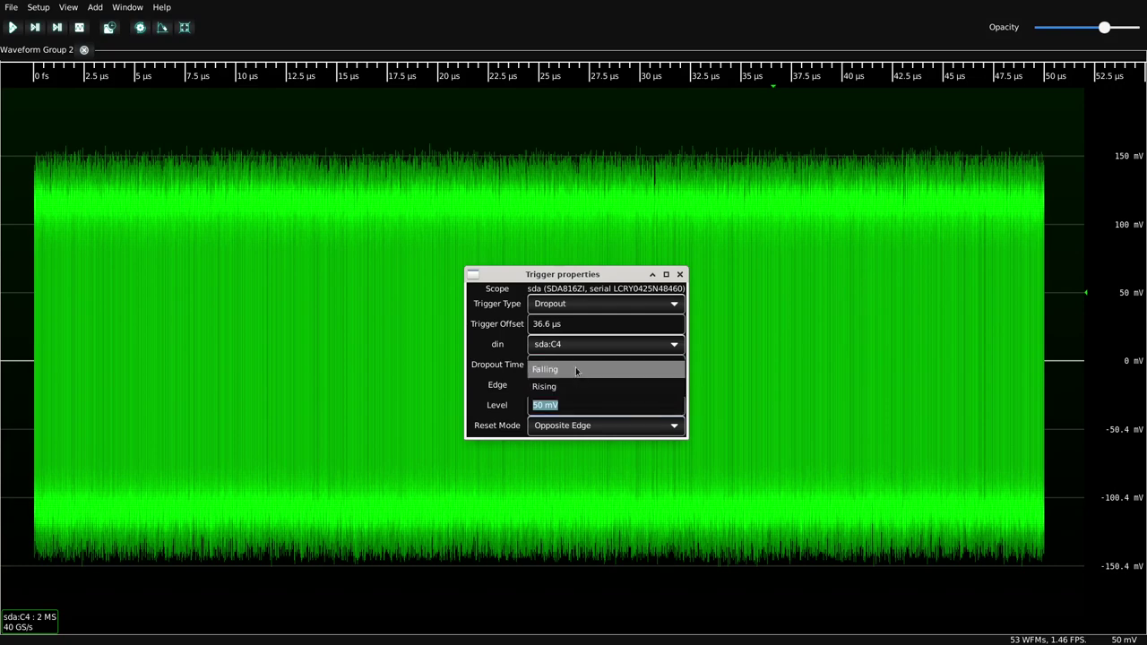
{"action": "left_click", "coordinate": [574, 369]}
{"action": "left_click", "coordinate": [679, 274]}
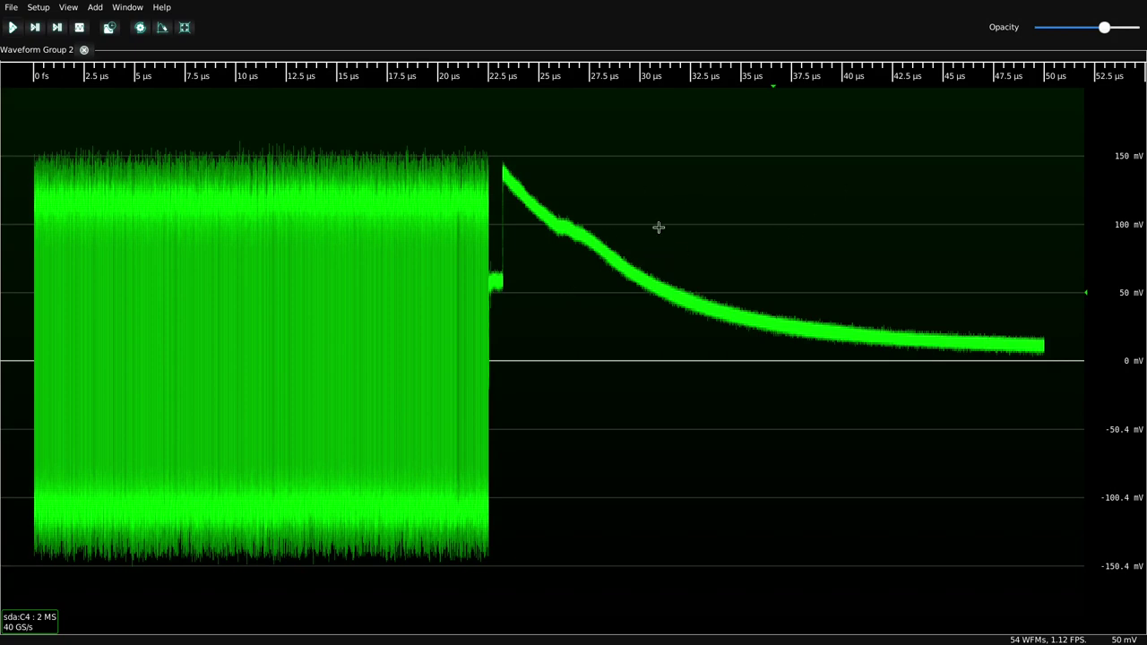
Switch the sda trigger back to Edge and run a new acquisition
{"action": "left_click", "coordinate": [37, 8]}
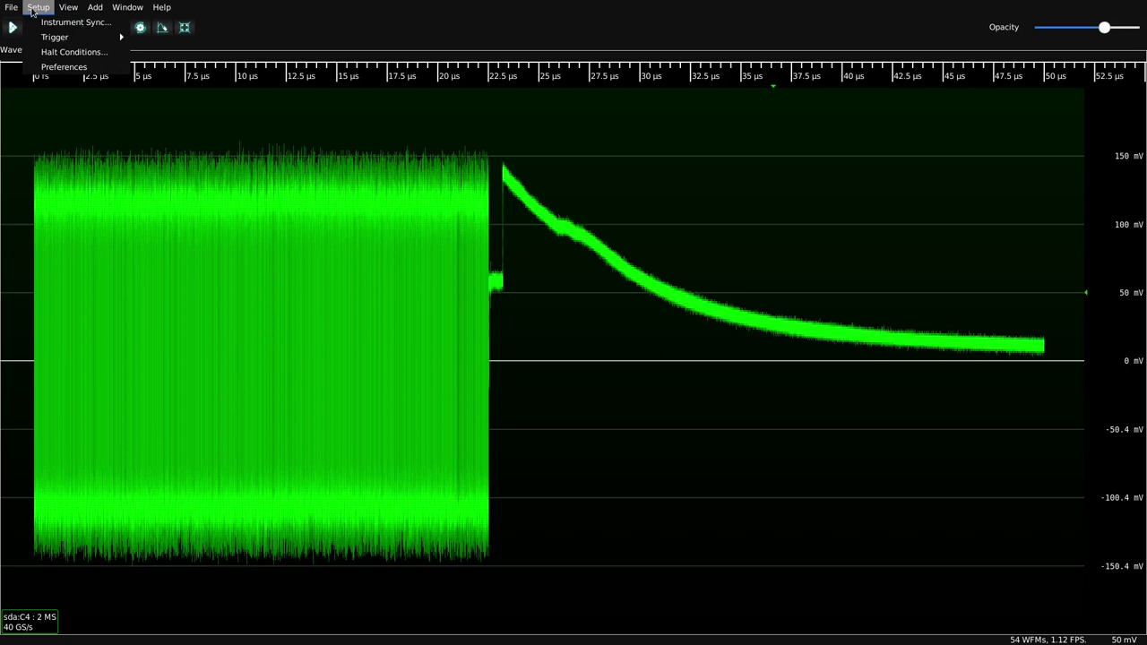
{"action": "mouse_move", "coordinate": [90, 33]}
{"action": "left_click", "coordinate": [163, 45]}
{"action": "left_click", "coordinate": [541, 284]}
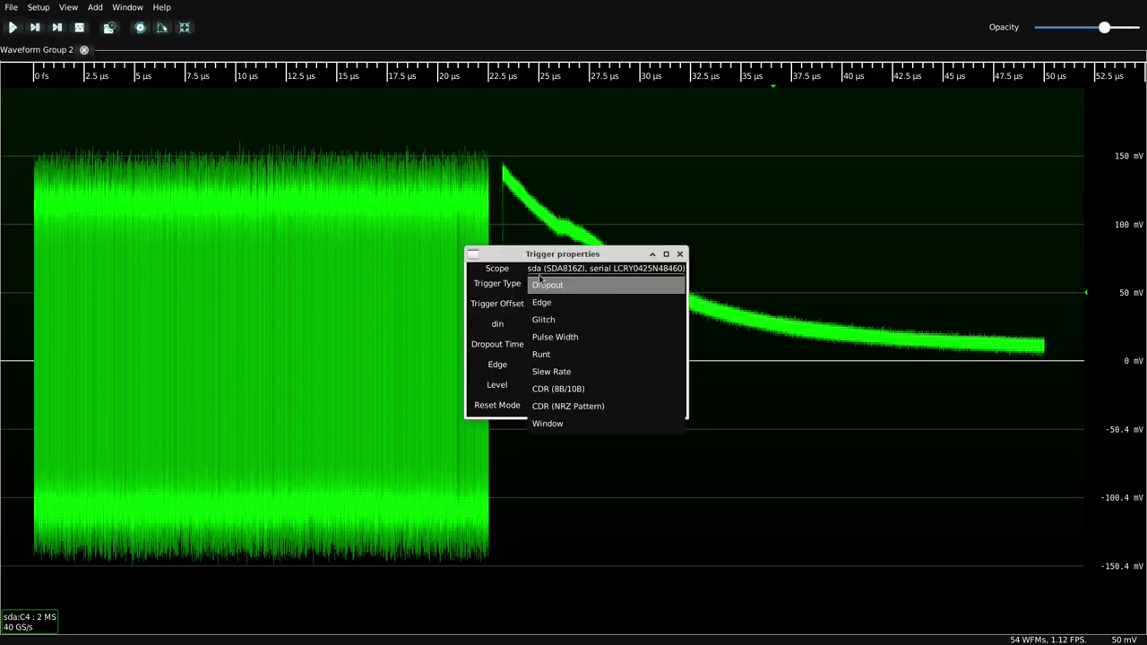
{"action": "left_click", "coordinate": [549, 300]}
{"action": "left_click", "coordinate": [681, 254]}
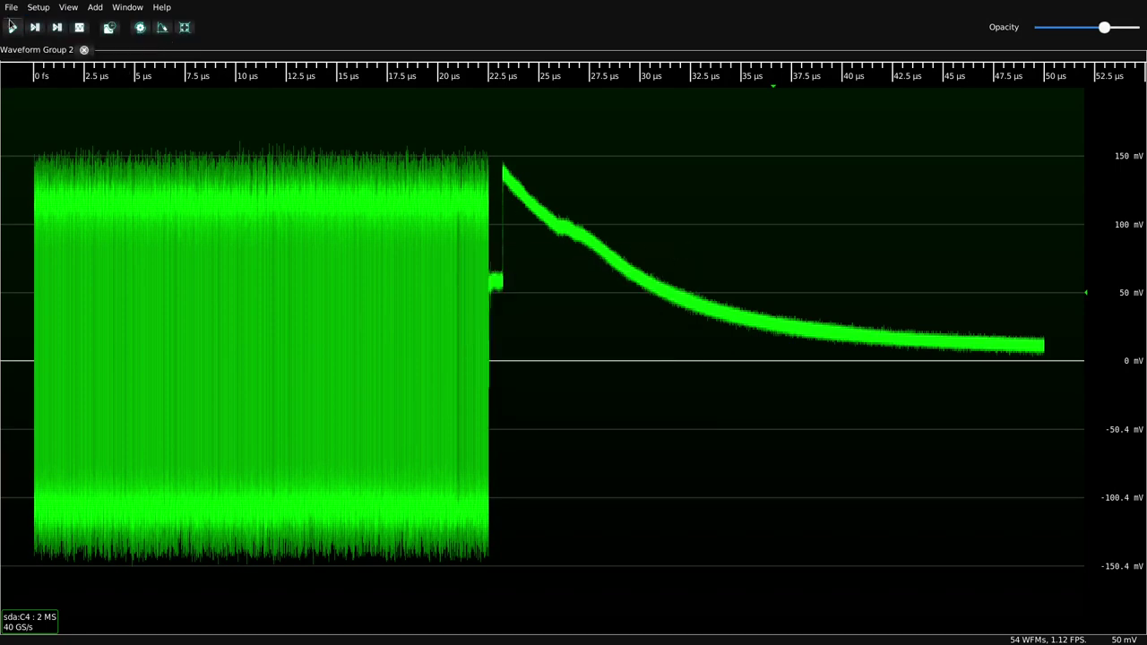
{"action": "left_click", "coordinate": [13, 27]}
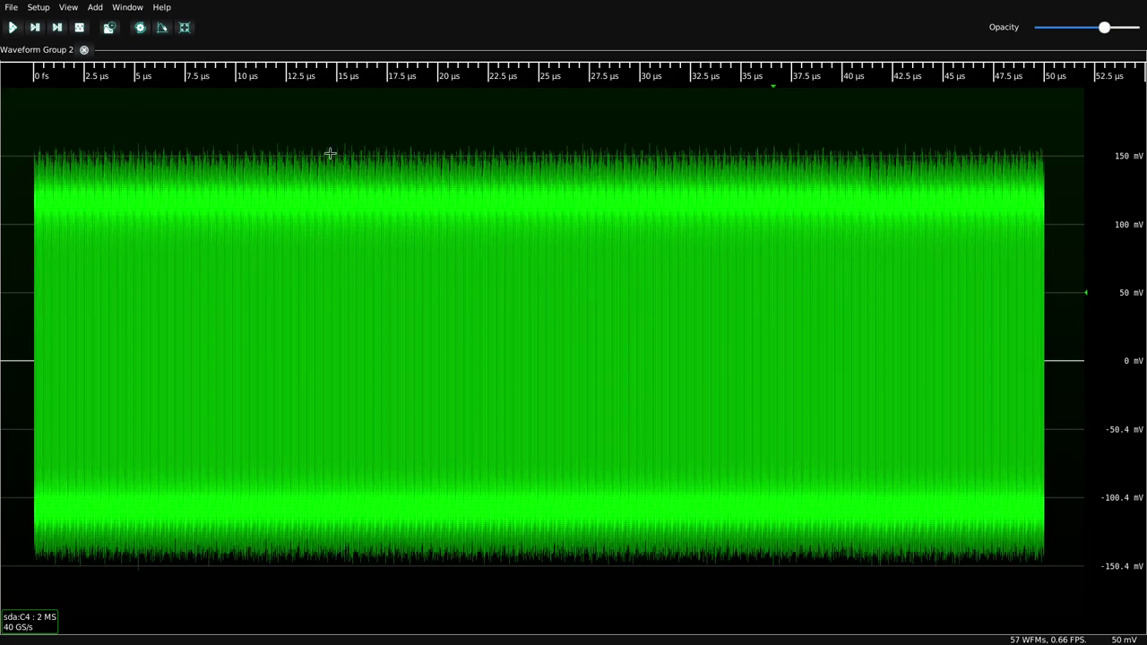
Add the ps6 oscilloscope to the session
{"action": "left_click", "coordinate": [94, 7]}
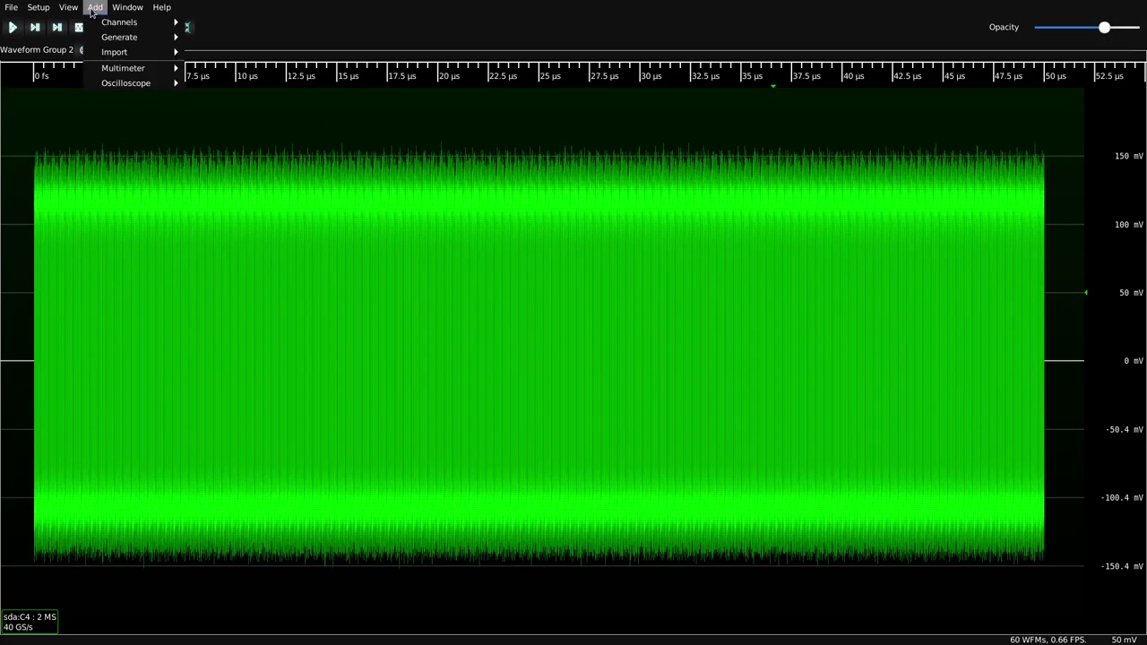
{"action": "mouse_move", "coordinate": [124, 88]}
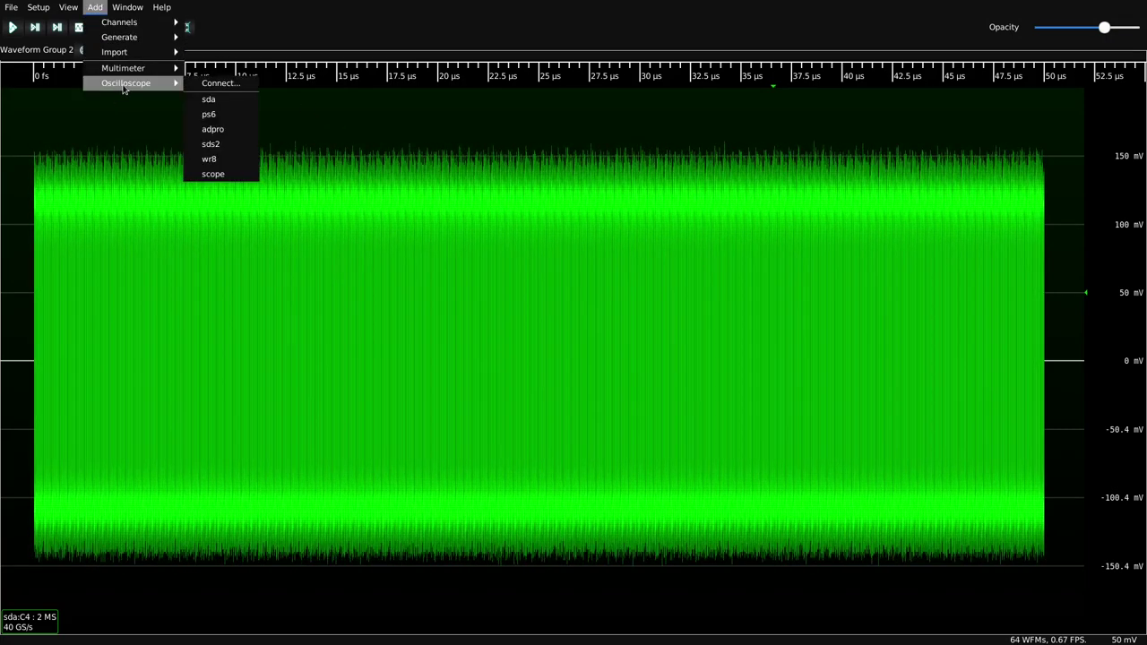
{"action": "left_click", "coordinate": [220, 116]}
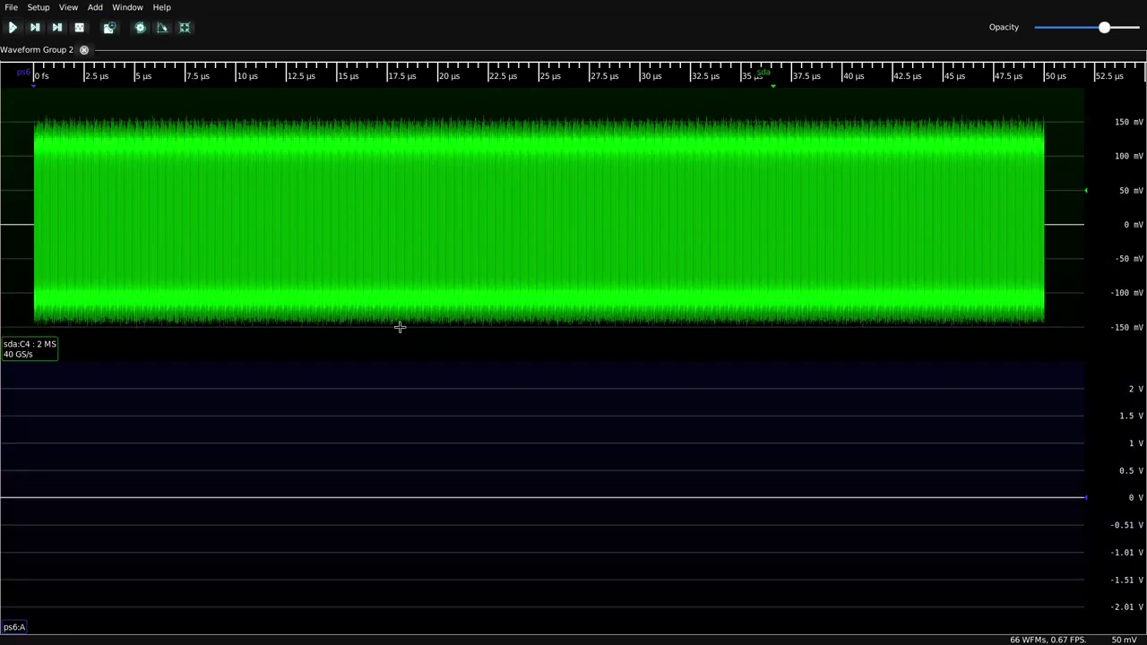
Set the ps6:A channel coupling to DC 50 Ω
{"action": "right_click", "coordinate": [888, 507]}
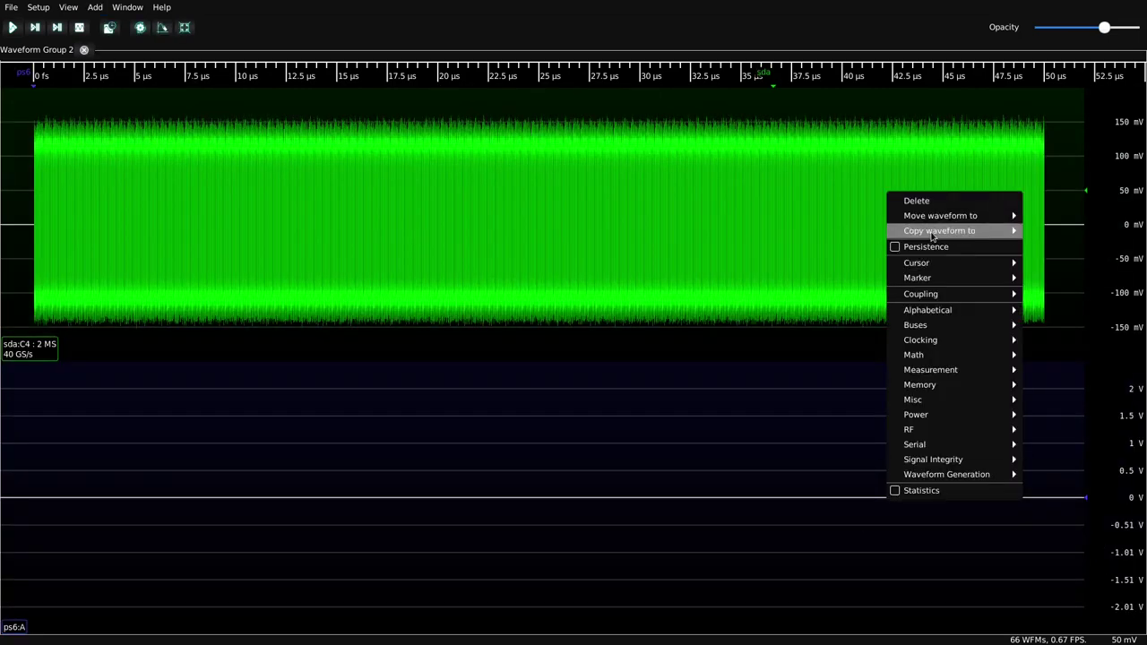
{"action": "mouse_move", "coordinate": [939, 296]}
{"action": "left_click", "coordinate": [1036, 324]}
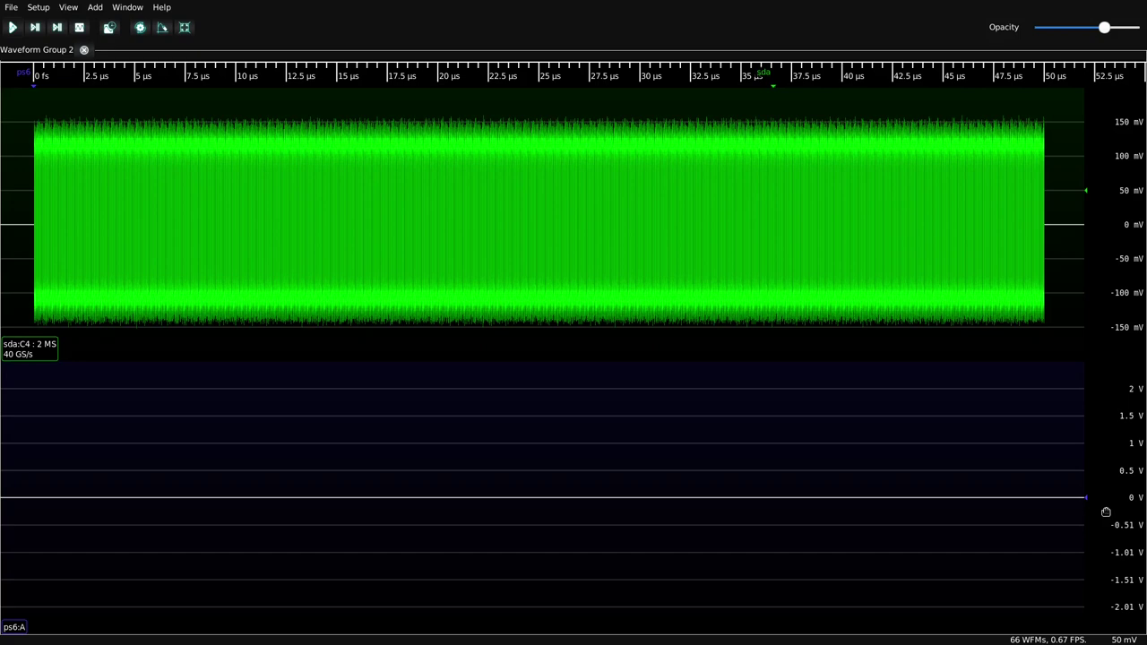
Adjust the ps6:A trigger level and vertical scale, then run acquisitions to capture it
{"action": "mouse_move", "coordinate": [1086, 495]}
{"action": "left_mouse_down"}
{"action": "mouse_move", "coordinate": [1117, 457]}
{"action": "mouse_move", "coordinate": [1116, 470]}
{"action": "left_mouse_up"}
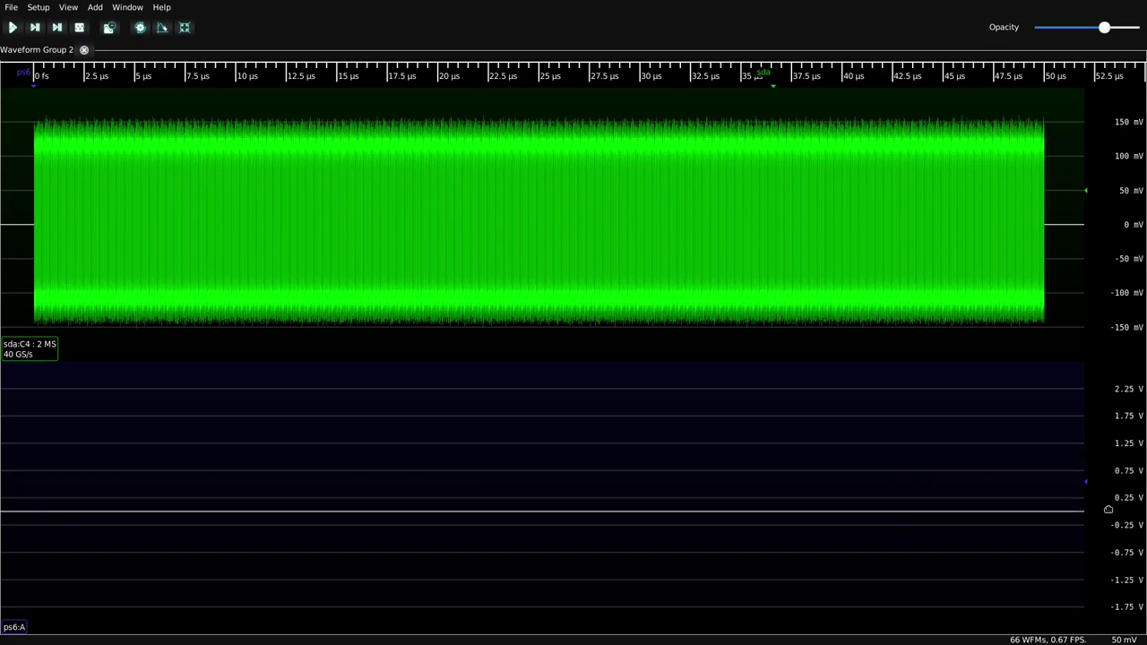
{"action": "scroll", "coordinate": [1108, 507], "scroll_direction": "up", "scroll_amount": 5}
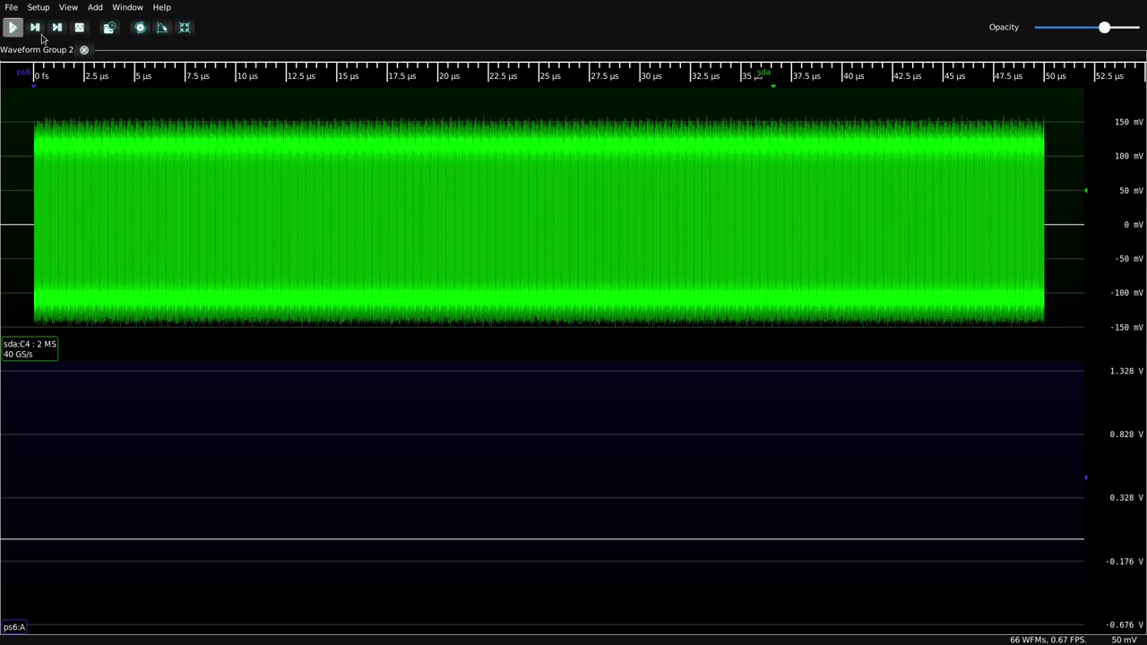
{"action": "left_click", "coordinate": [12, 26]}
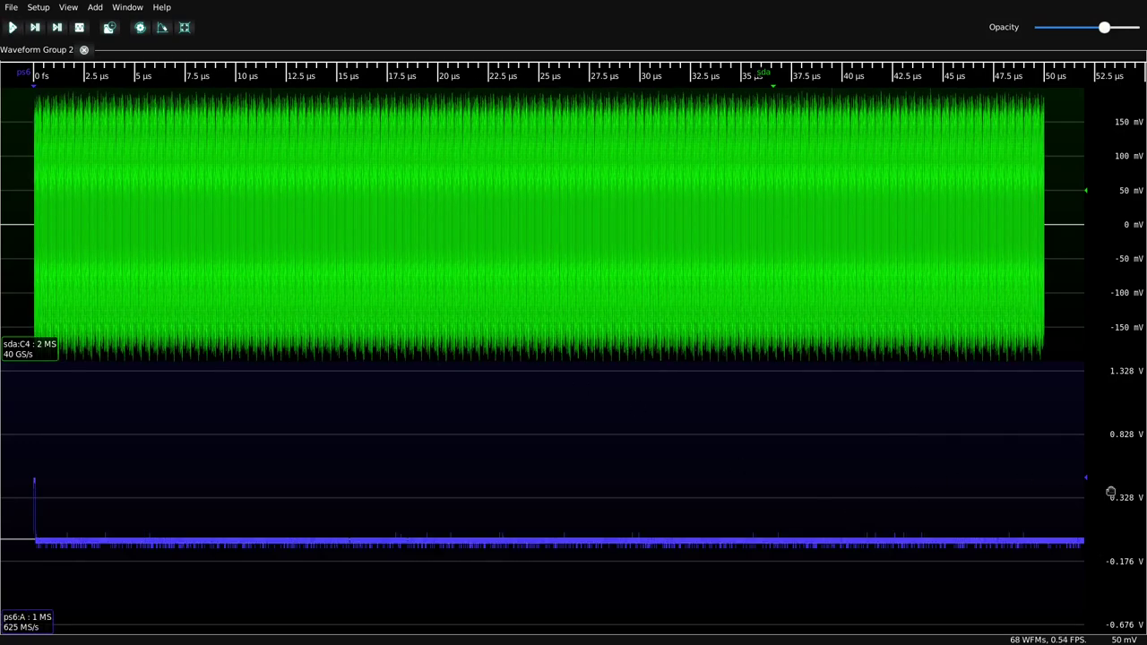
{"action": "scroll", "coordinate": [1110, 493], "scroll_direction": "up", "scroll_amount": 5}
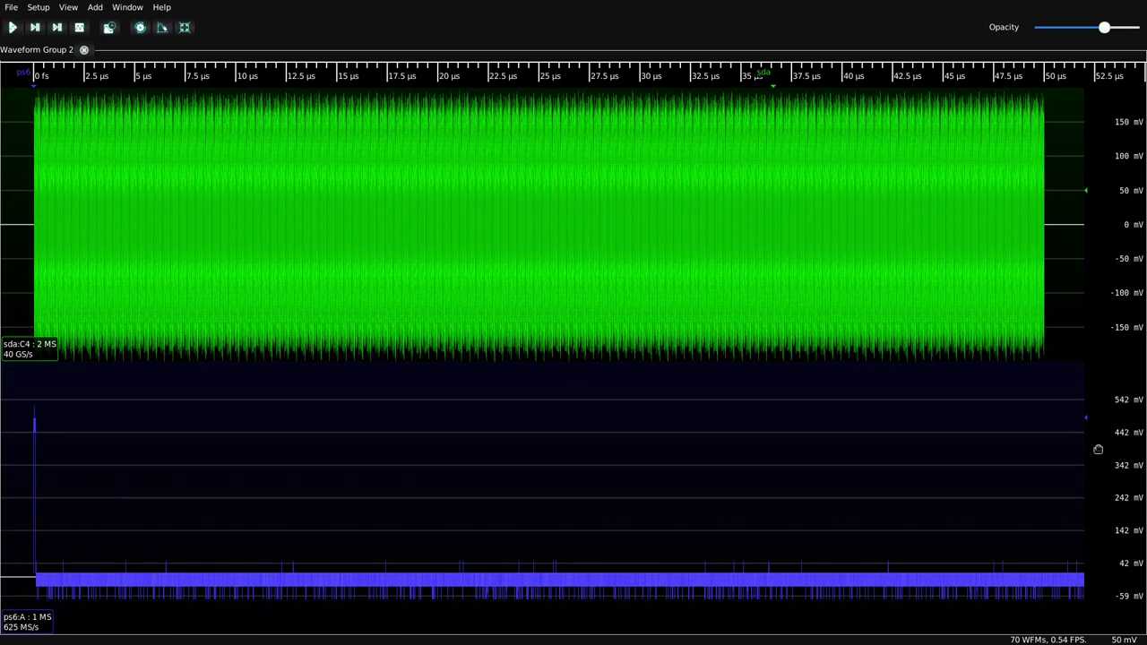
{"action": "left_click_drag", "start_coordinate": [1086, 418], "coordinate": [1086, 469]}
{"action": "left_click", "coordinate": [13, 28]}
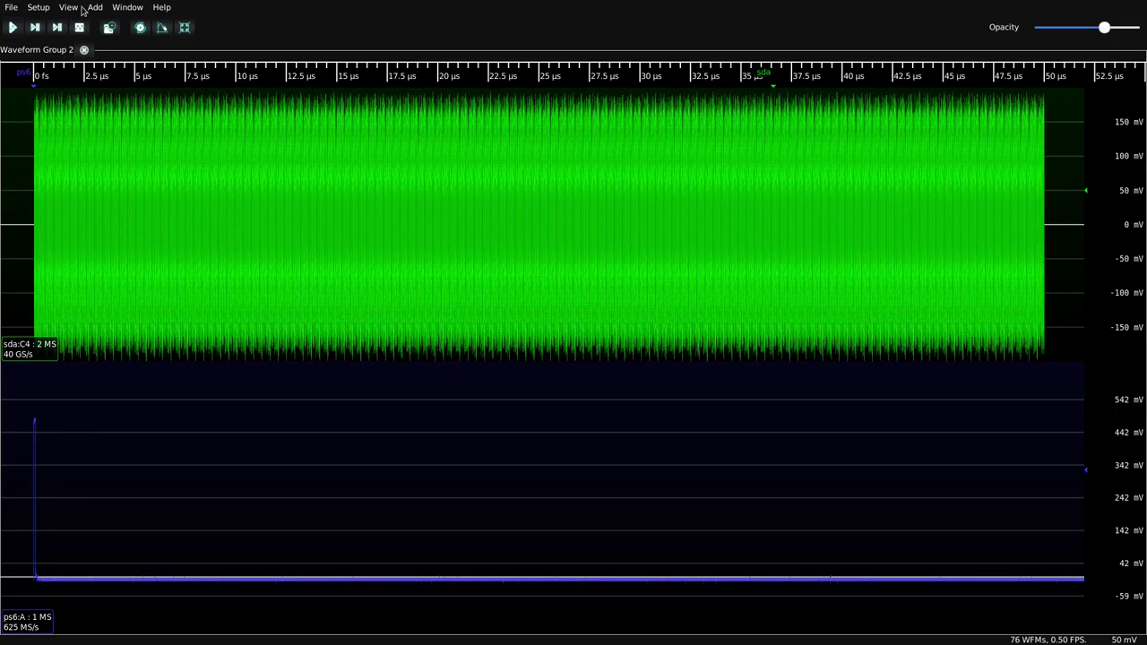
Add ps6 channel E as a new waveform
{"action": "left_click", "coordinate": [94, 8]}
{"action": "mouse_move", "coordinate": [119, 22]}
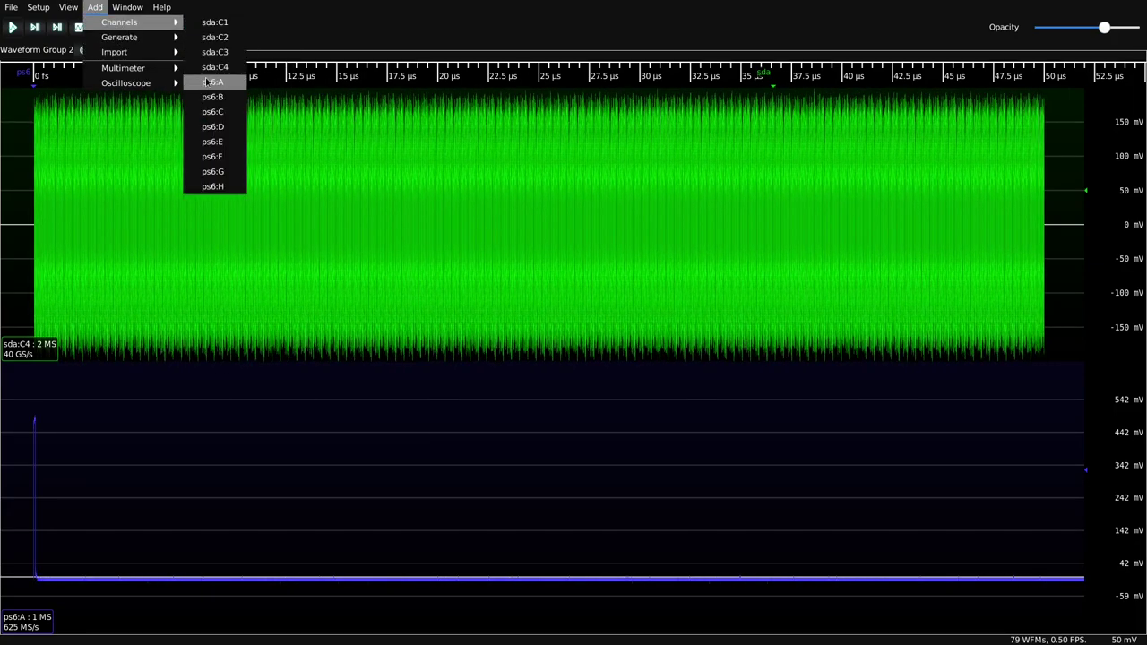
{"action": "left_click", "coordinate": [225, 143]}
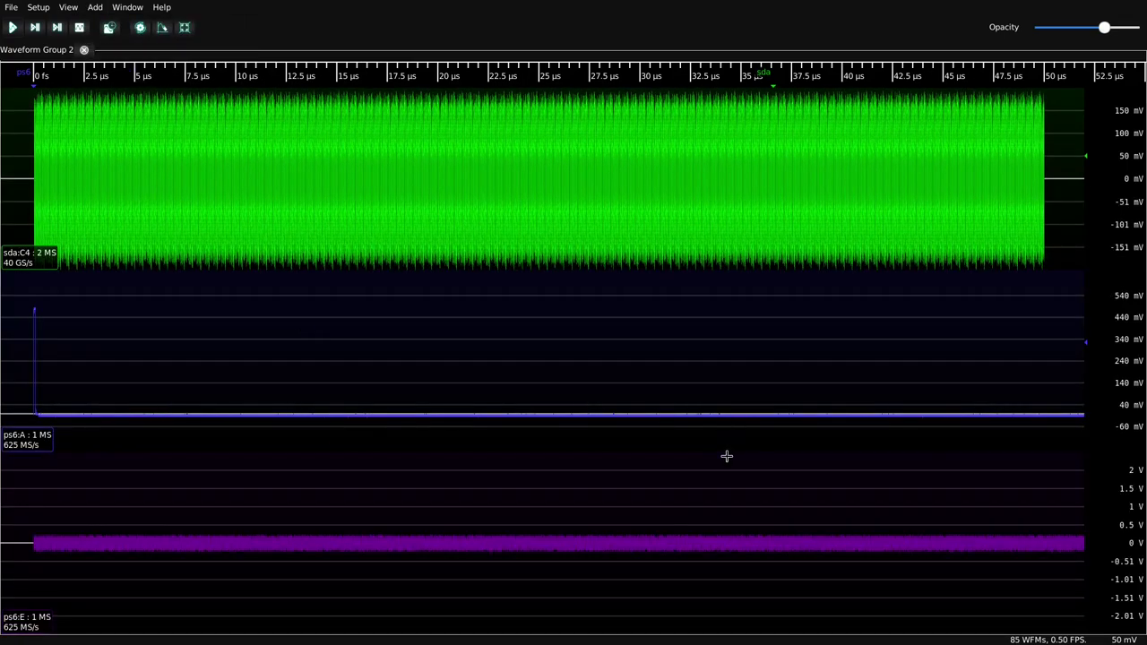
Set ps6:E to 50 Ω DC coupling and zoom its vertical axis to about ±150 mV
{"action": "right_click", "coordinate": [724, 556]}
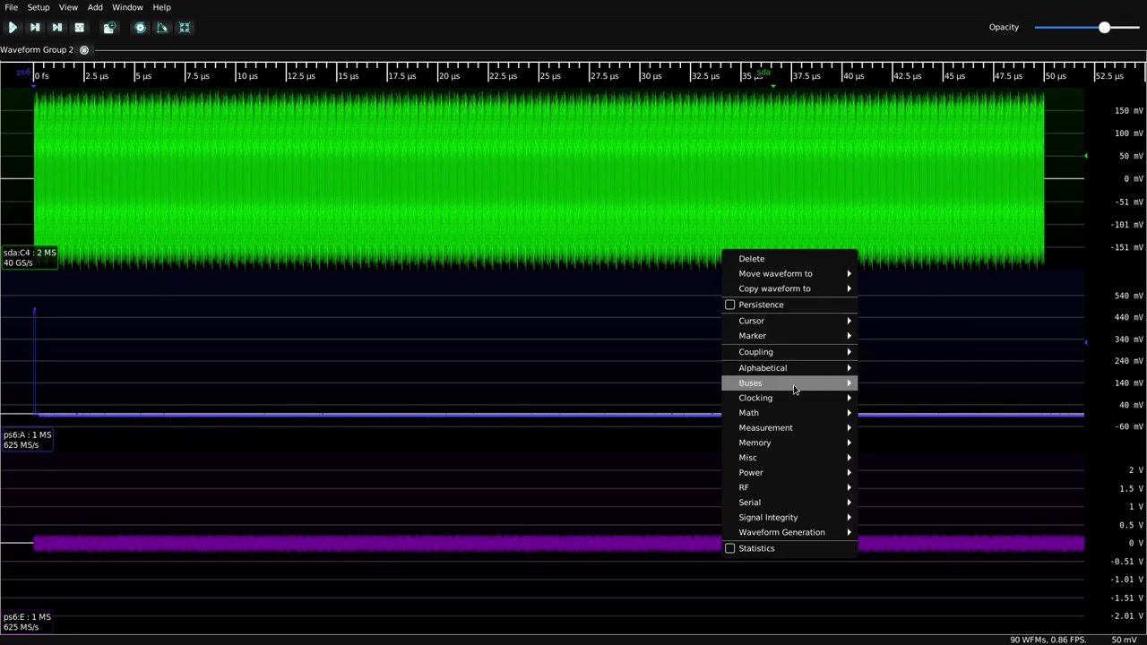
{"action": "mouse_move", "coordinate": [796, 350]}
{"action": "left_click", "coordinate": [887, 383]}
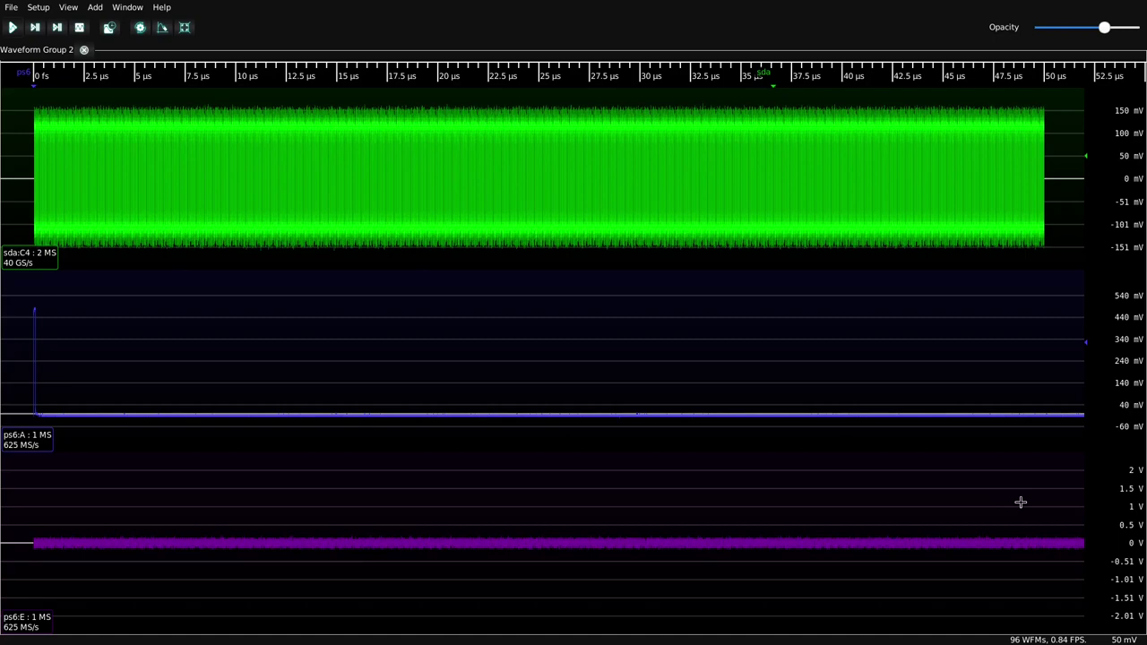
{"action": "scroll", "coordinate": [1108, 550], "scroll_direction": "up", "scroll_amount": 3}
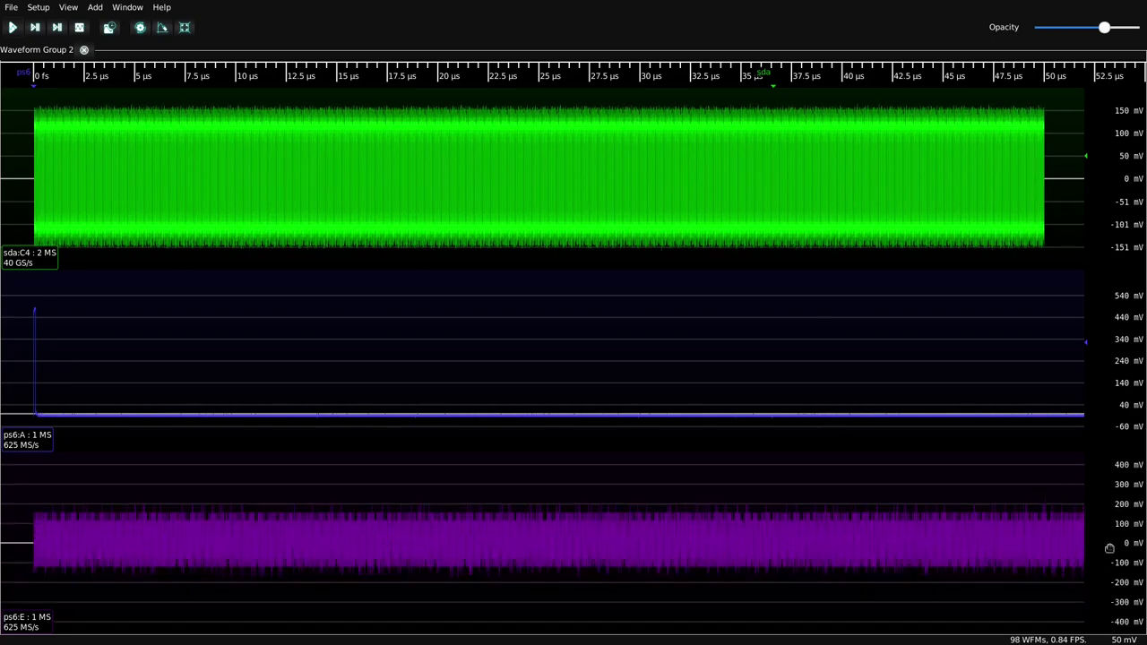
{"action": "scroll", "coordinate": [1110, 548], "scroll_direction": "up", "scroll_amount": 1}
{"action": "scroll", "coordinate": [1109, 547], "scroll_direction": "up", "scroll_amount": 1}
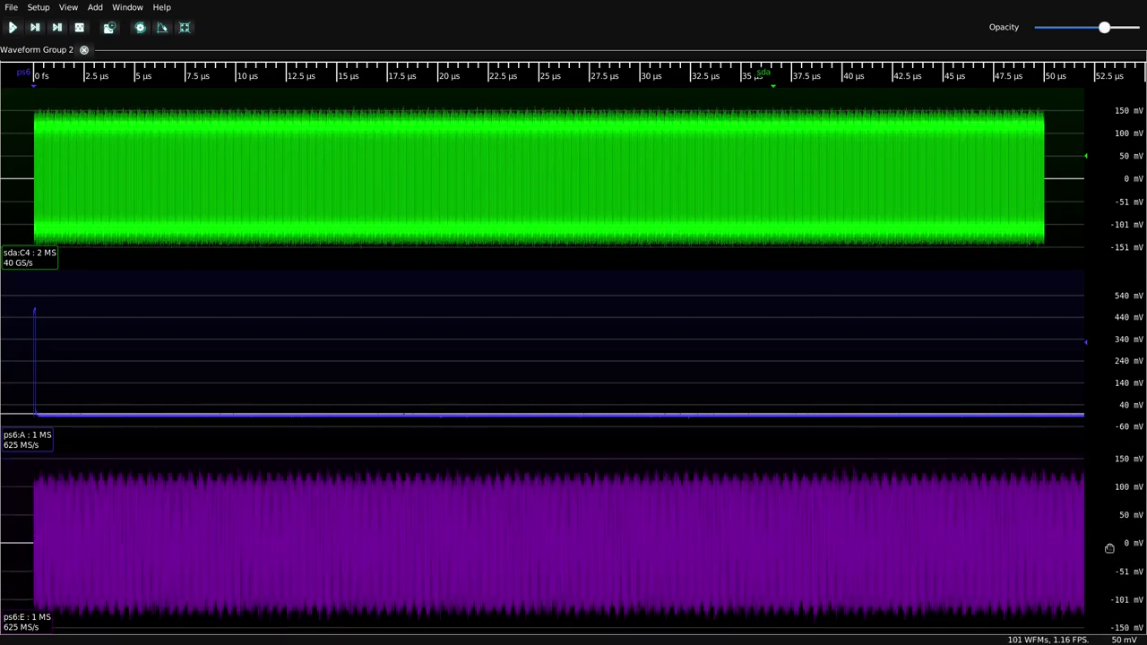
{"action": "scroll", "coordinate": [1111, 541], "scroll_direction": "up", "scroll_amount": 1}
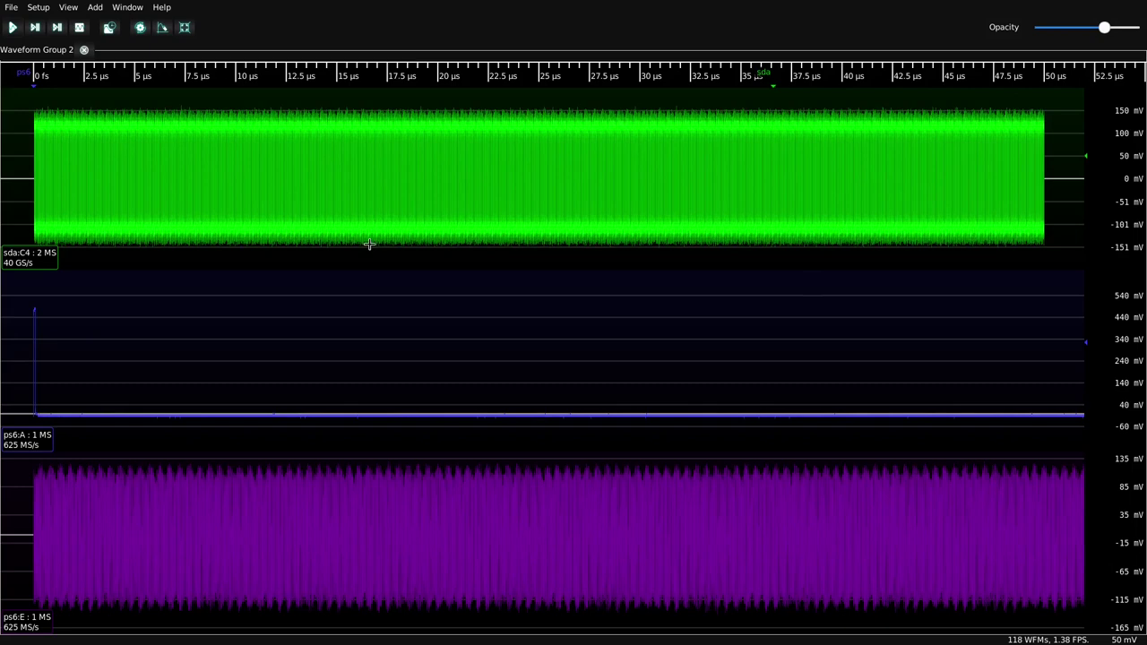
Set the ps6 timebase sample rate to 5 GS/s and take a single capture
{"action": "double_click", "coordinate": [379, 82]}
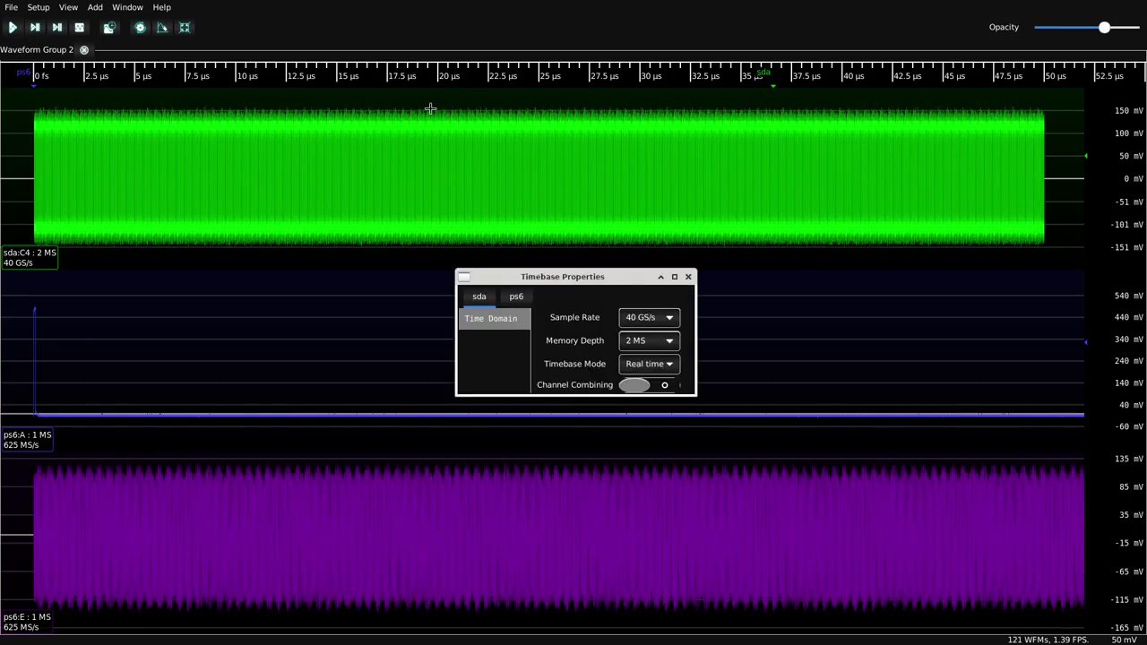
{"action": "left_click", "coordinate": [516, 296]}
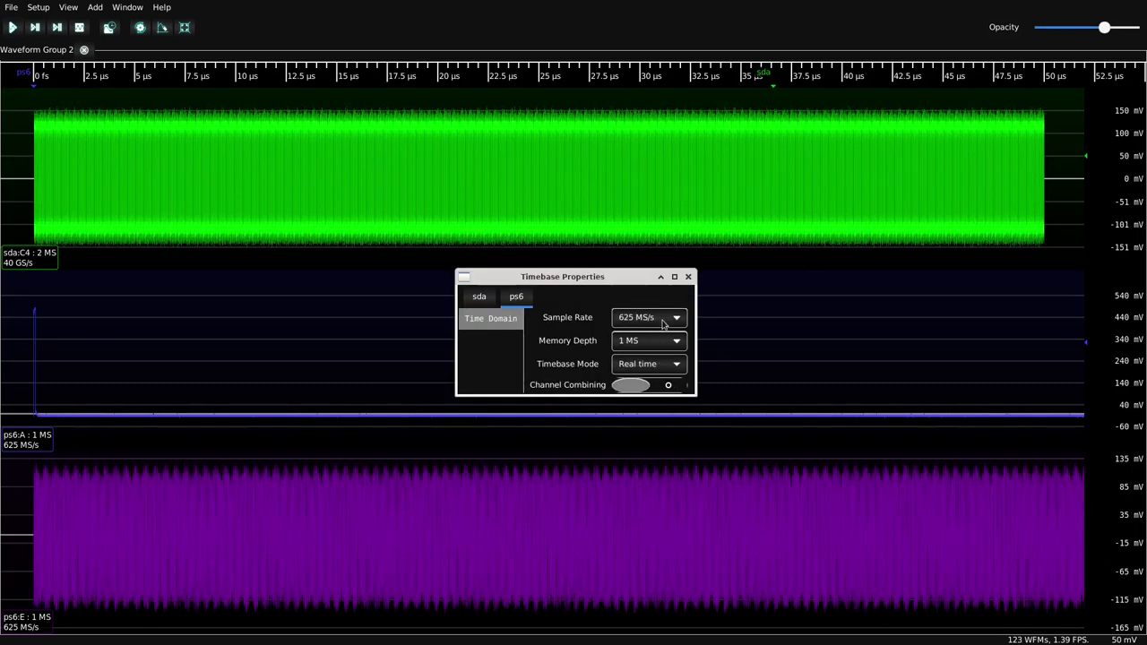
{"action": "left_click", "coordinate": [647, 317]}
{"action": "left_click", "coordinate": [645, 267]}
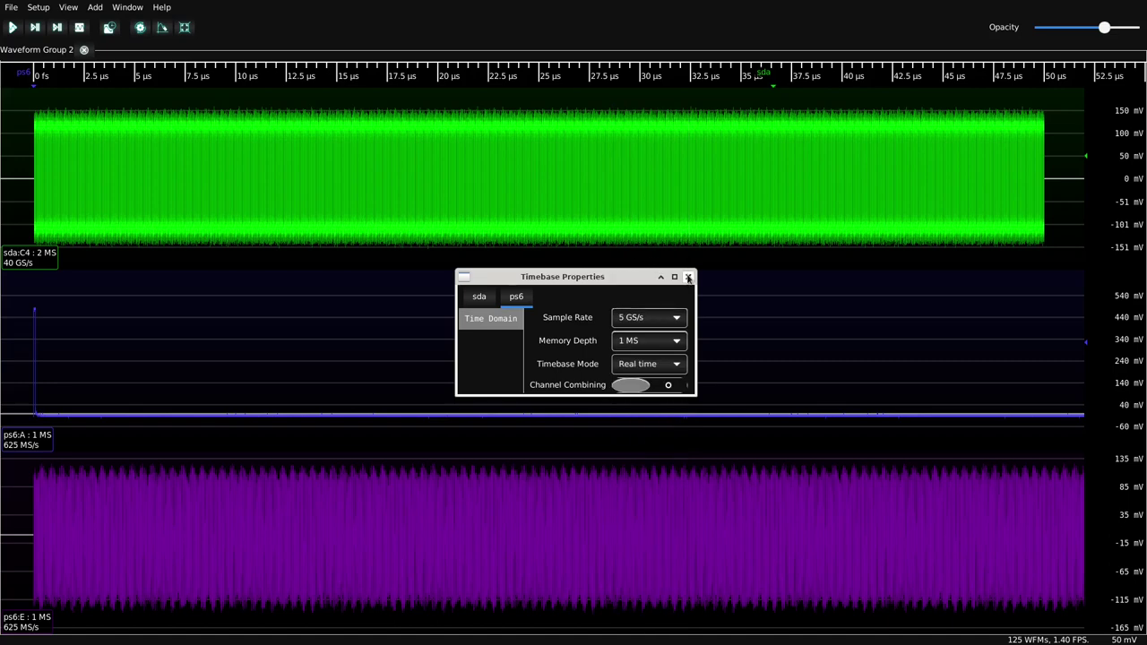
{"action": "left_click", "coordinate": [689, 276]}
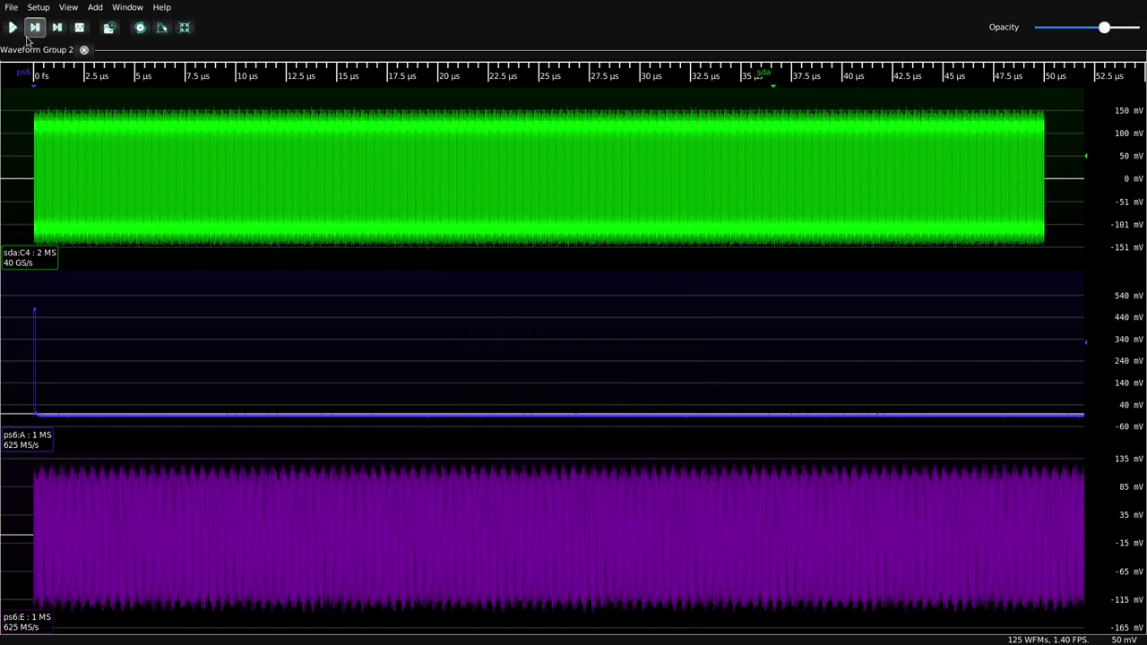
{"action": "left_click", "coordinate": [34, 28]}
{"action": "scroll", "coordinate": [615, 313], "scroll_direction": "down", "scroll_amount": 1}
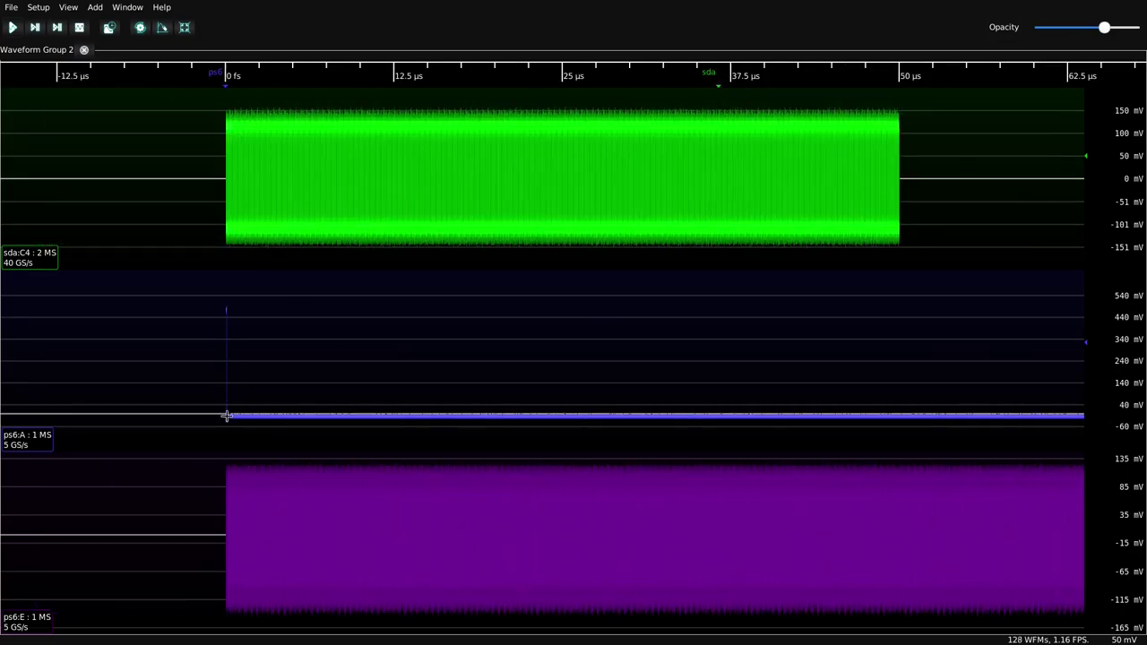
Stop acquisition and frame the frozen capture from its 0 µs start
{"action": "scroll", "coordinate": [233, 412], "scroll_direction": "up", "scroll_amount": 5}
{"action": "scroll", "coordinate": [324, 412], "scroll_direction": "up", "scroll_amount": 10}
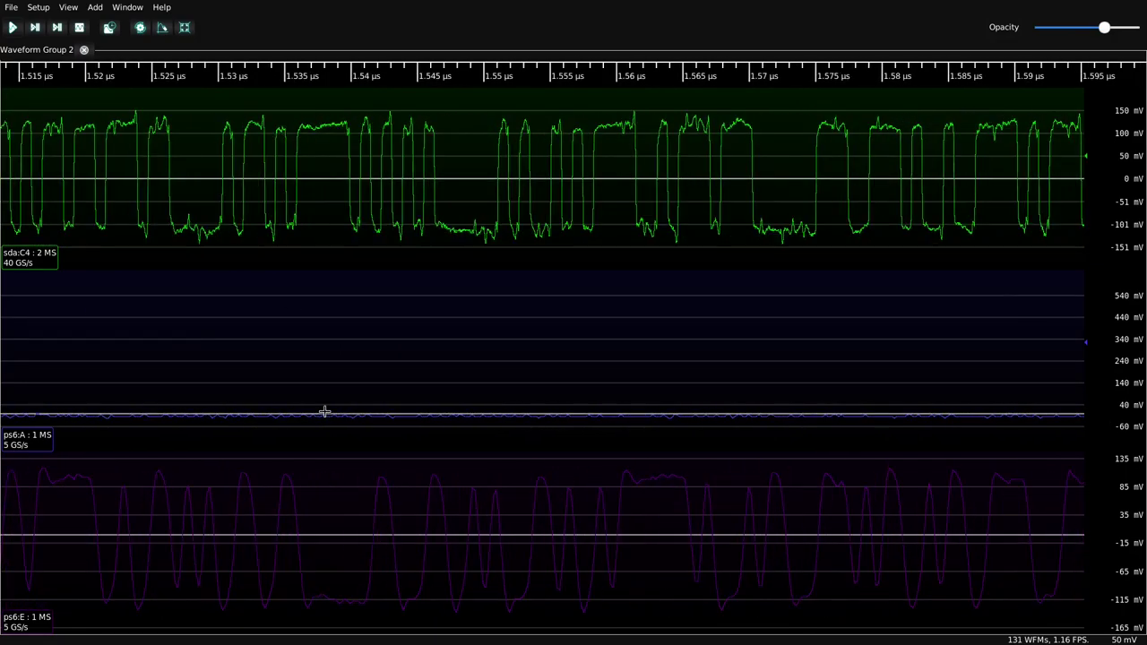
{"action": "left_click", "coordinate": [85, 34]}
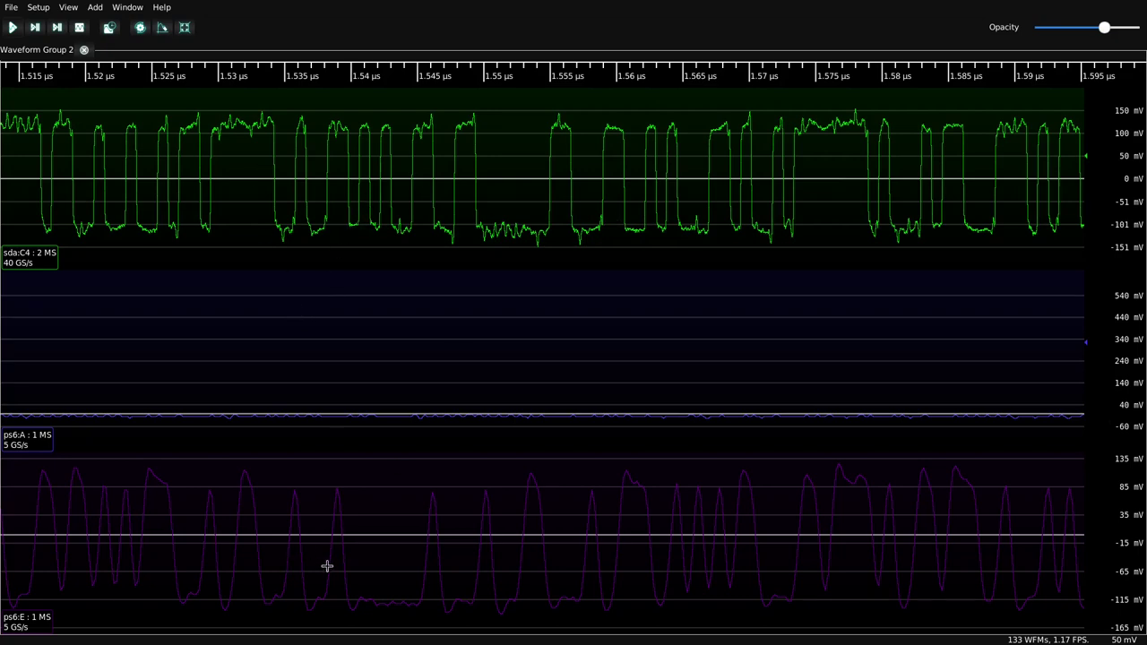
{"action": "scroll", "coordinate": [361, 183], "scroll_direction": "down", "scroll_amount": 2}
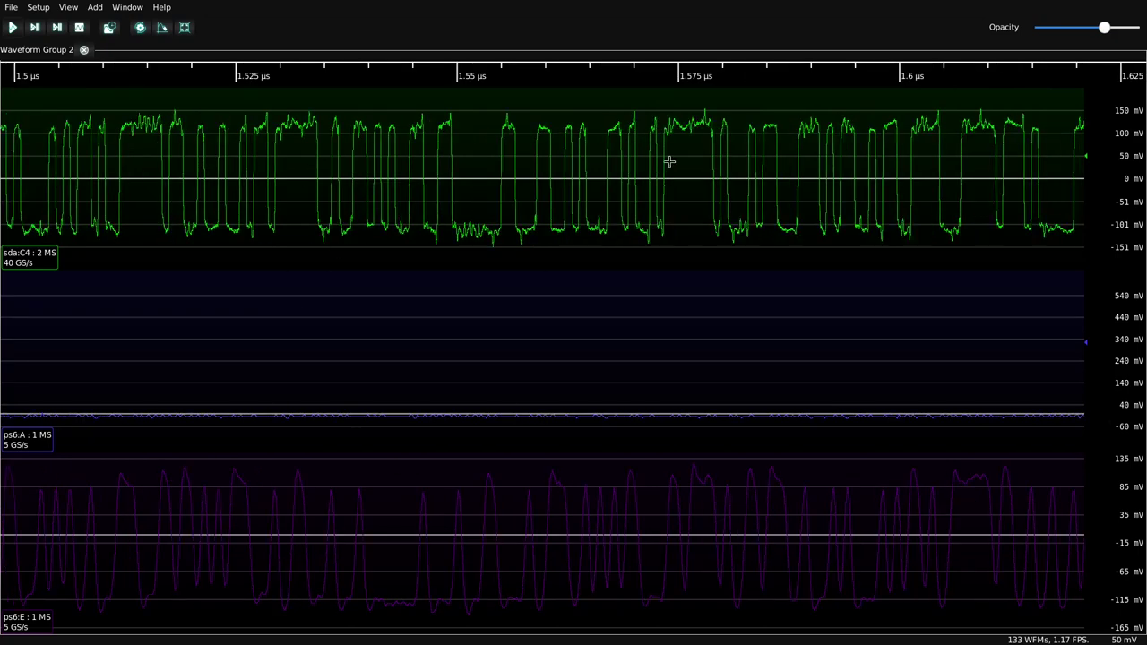
{"action": "scroll", "coordinate": [300, 409], "scroll_direction": "down", "scroll_amount": 3}
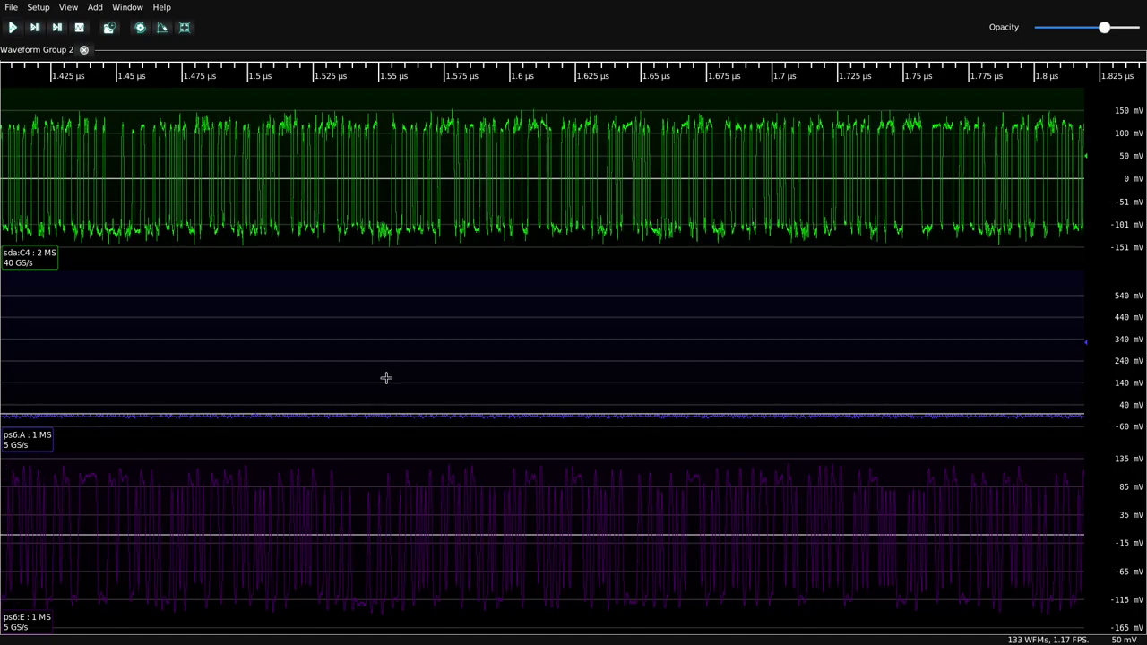
{"action": "scroll", "coordinate": [438, 323], "scroll_direction": "down", "scroll_amount": 5}
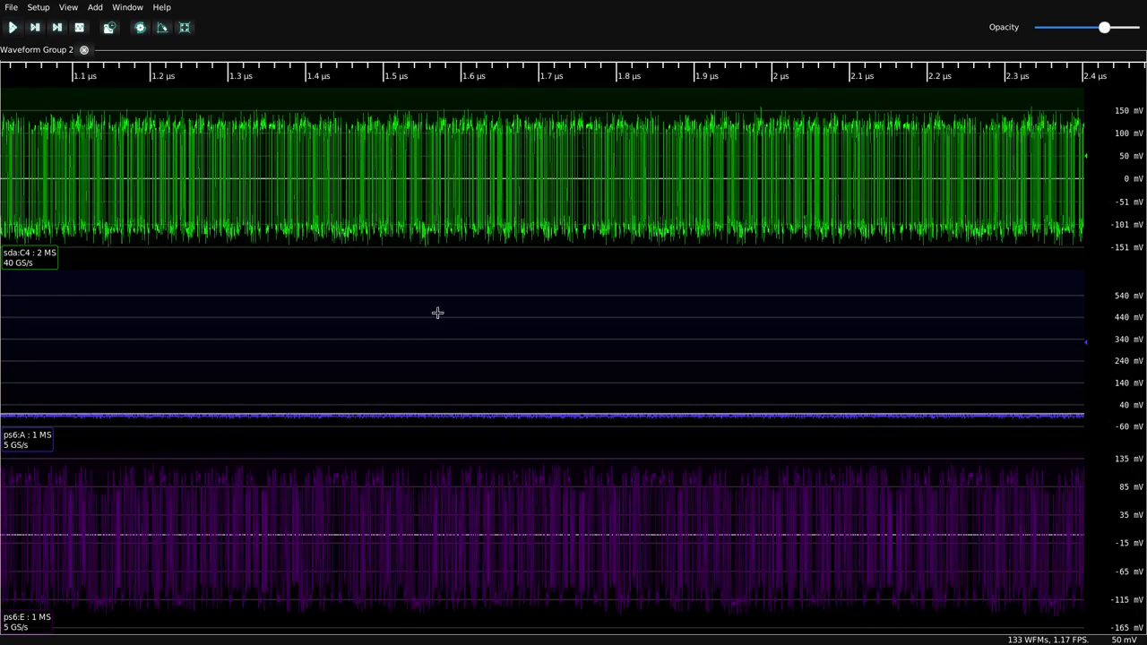
{"action": "scroll", "coordinate": [457, 219], "scroll_direction": "down", "scroll_amount": 4}
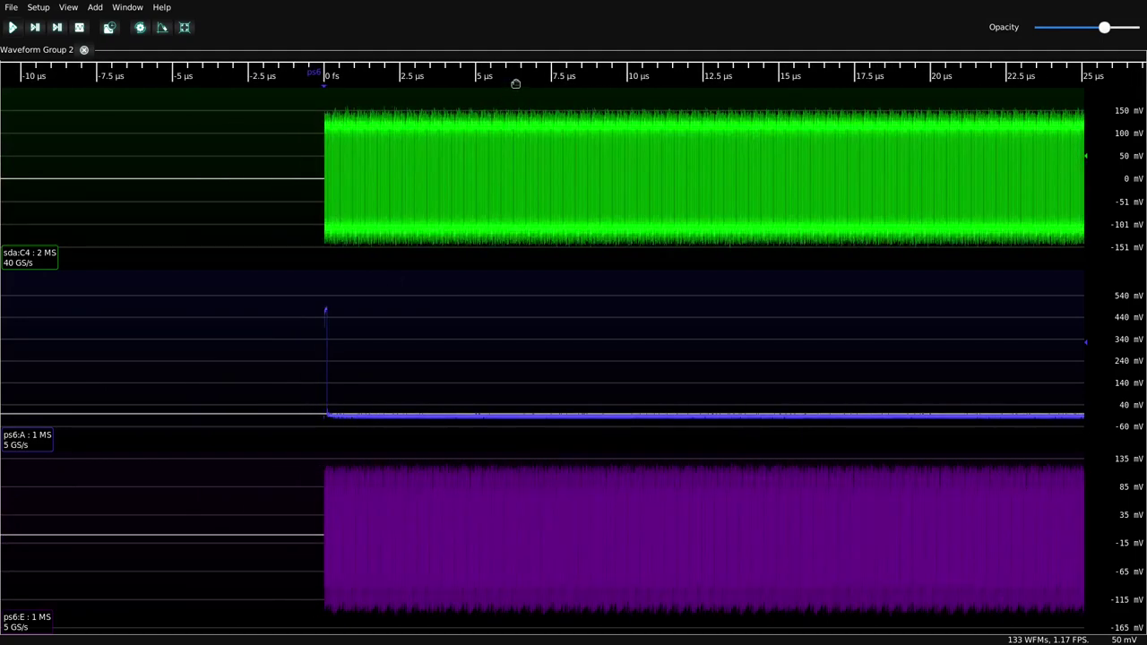
{"action": "left_click_drag", "start_coordinate": [517, 81], "coordinate": [260, 80]}
{"action": "scroll", "coordinate": [236, 112], "scroll_direction": "down", "scroll_amount": 3}
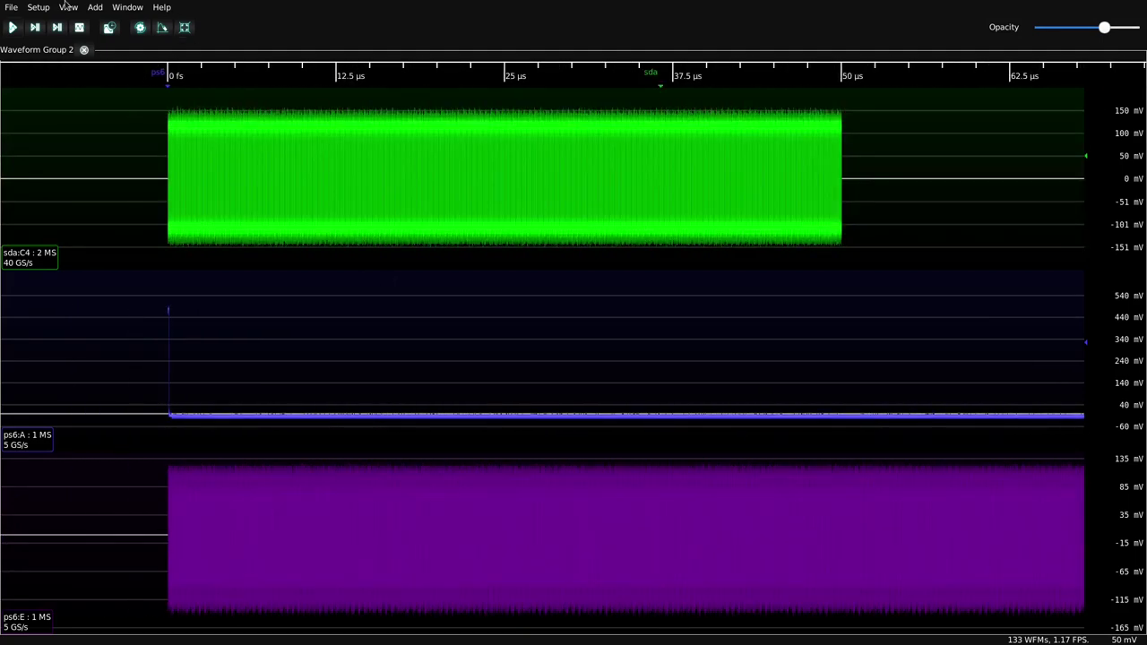
Set the sda trigger to Dropout, 5 µs dropout time, falling edge
{"action": "left_click", "coordinate": [38, 7]}
{"action": "mouse_move", "coordinate": [61, 36]}
{"action": "left_click", "coordinate": [170, 45]}
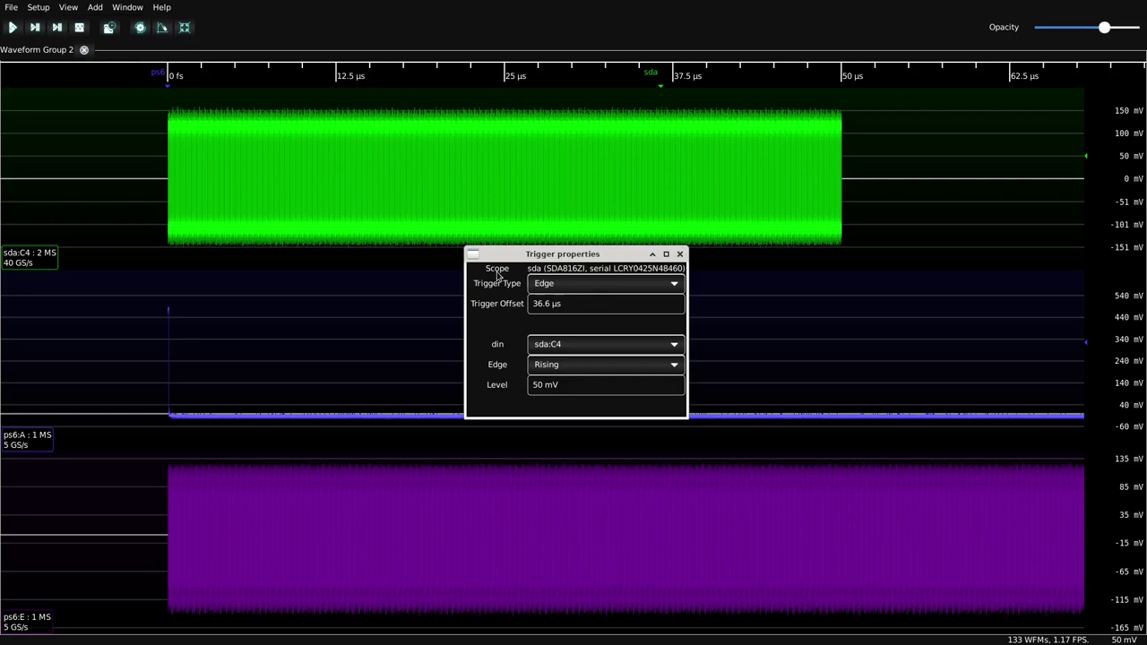
{"action": "left_click", "coordinate": [593, 283]}
{"action": "left_click", "coordinate": [551, 260]}
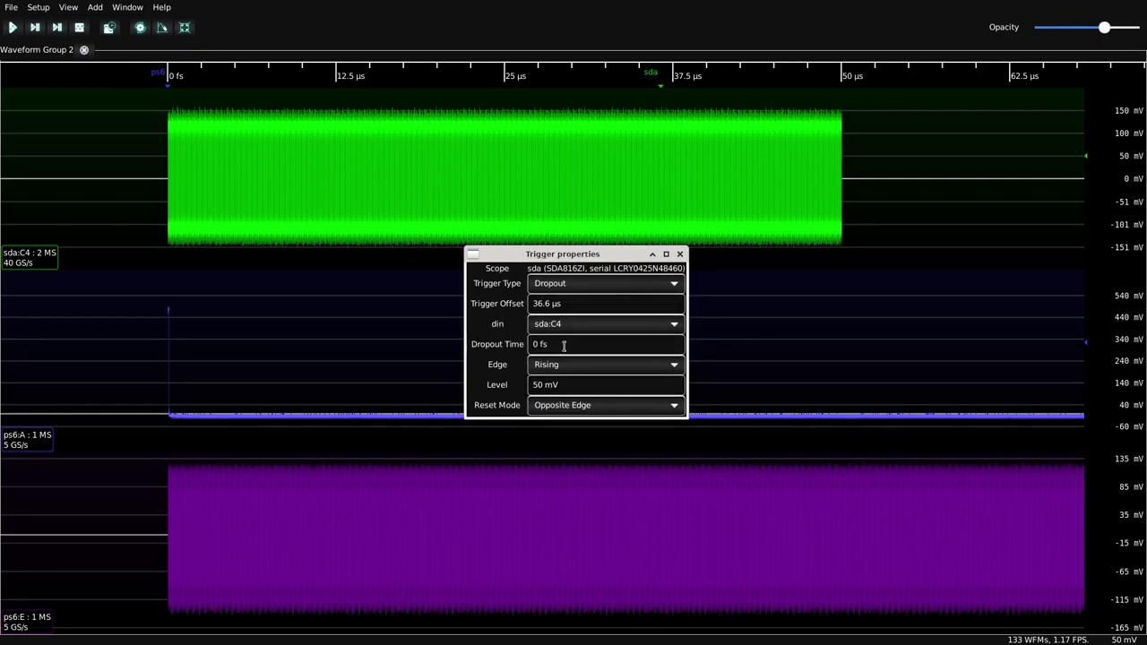
{"action": "left_click_drag", "start_coordinate": [549, 346], "coordinate": [504, 349]}
{"action": "type", "text": "5u"}
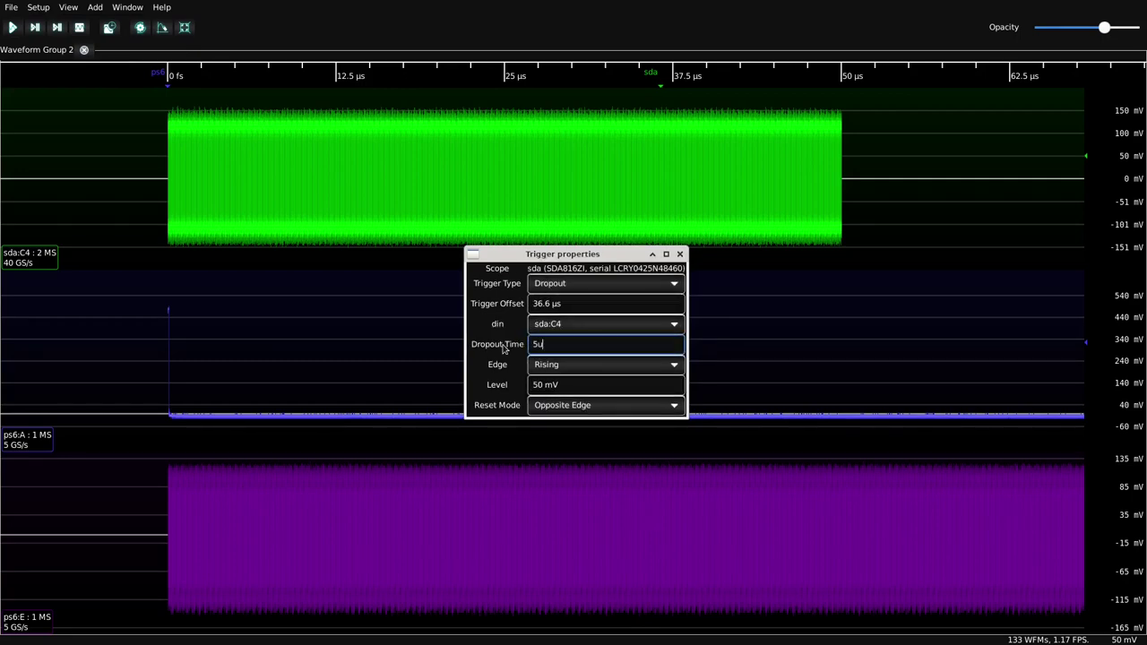
{"action": "left_click", "coordinate": [568, 365]}
{"action": "left_click", "coordinate": [556, 346]}
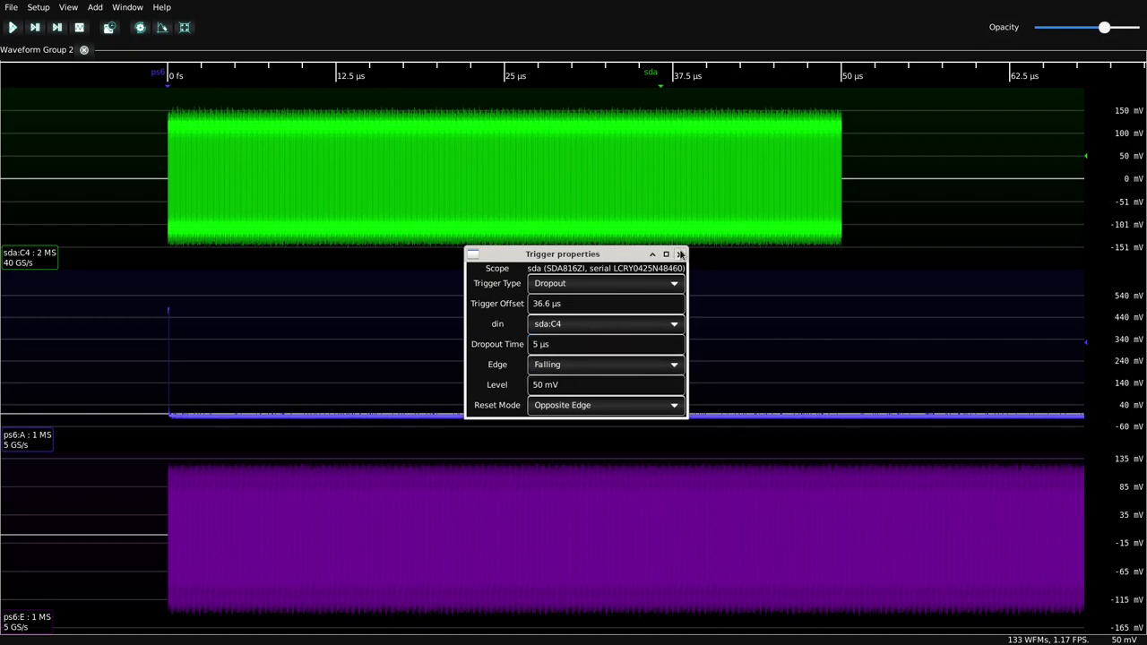
{"action": "left_click", "coordinate": [680, 255]}
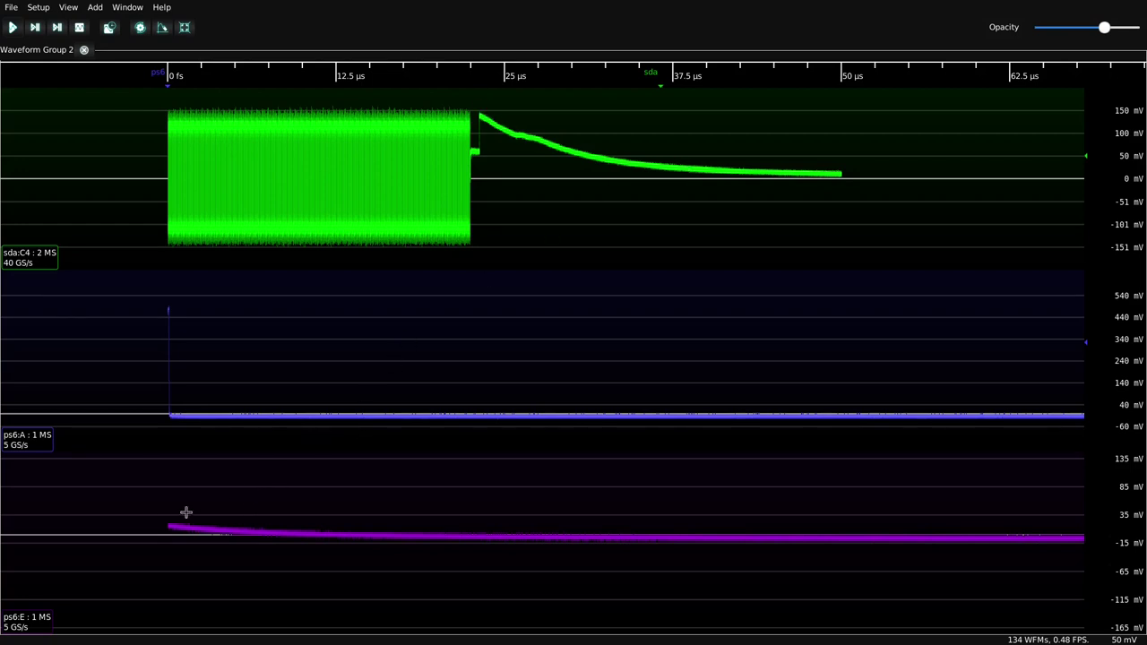
Drag the ps6 trigger offset to about -37 µs to line up with the sda burst
{"action": "scroll", "coordinate": [860, 256], "scroll_direction": "down", "scroll_amount": 4}
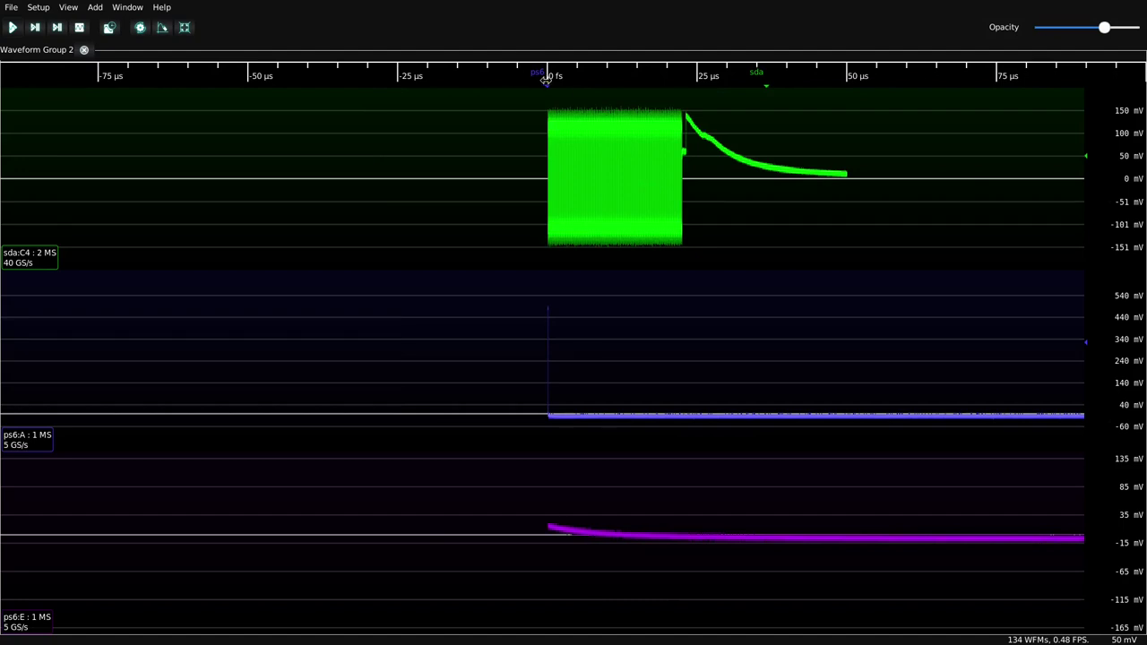
{"action": "left_click_drag", "start_coordinate": [548, 81], "coordinate": [437, 93]}
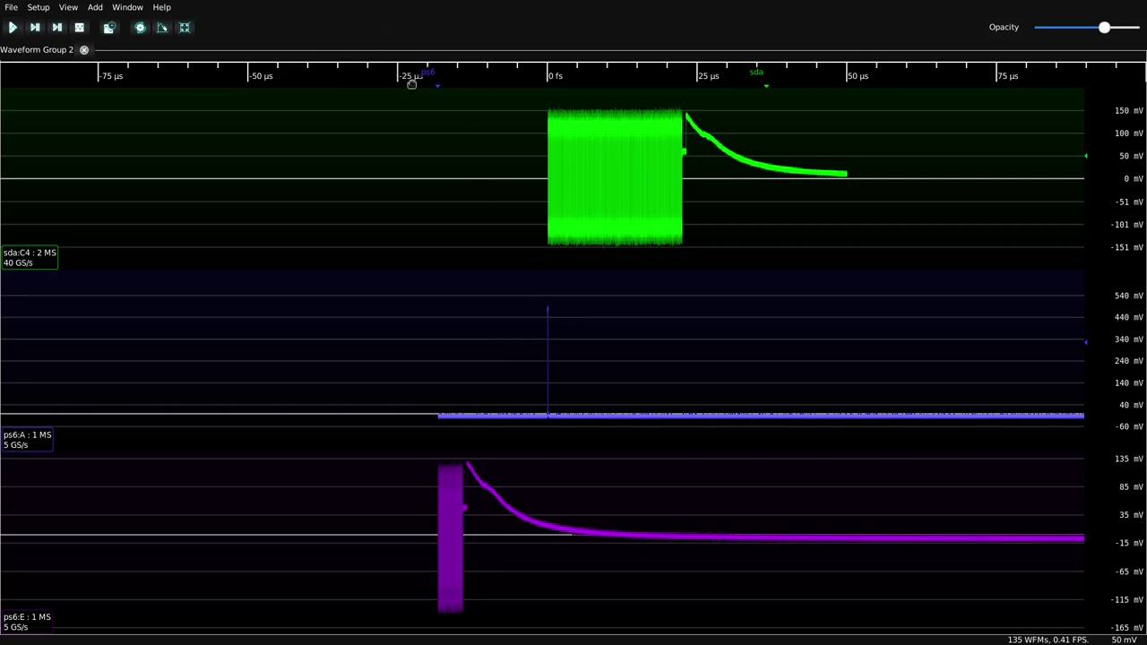
{"action": "left_click_drag", "start_coordinate": [436, 80], "coordinate": [379, 75]}
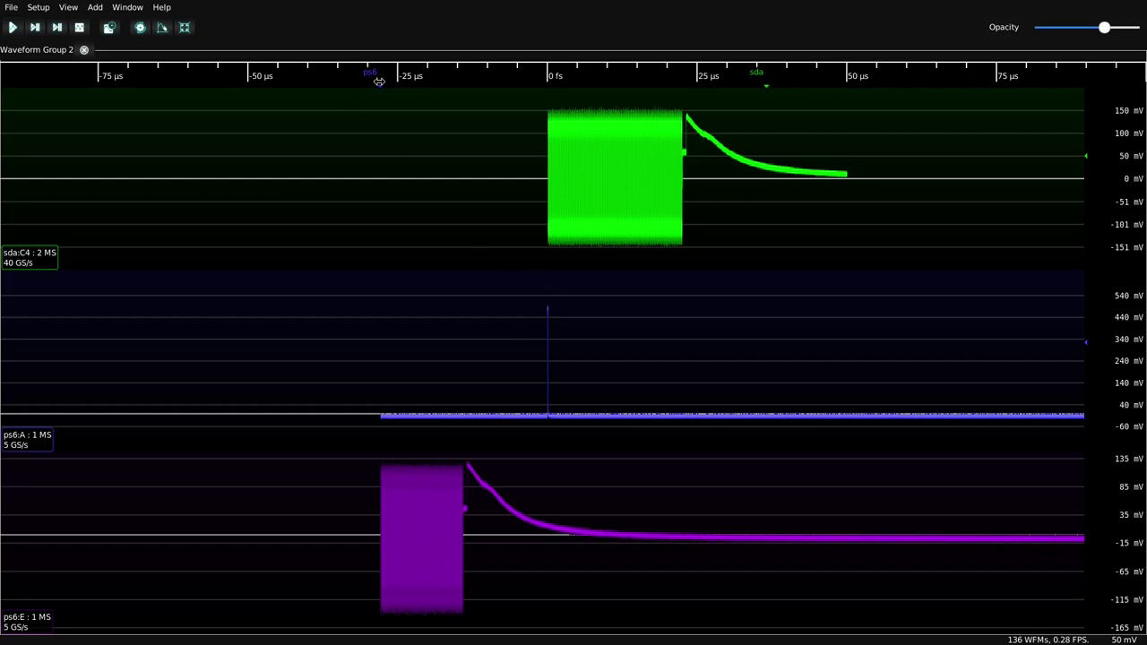
{"action": "left_click_drag", "start_coordinate": [374, 82], "coordinate": [359, 90]}
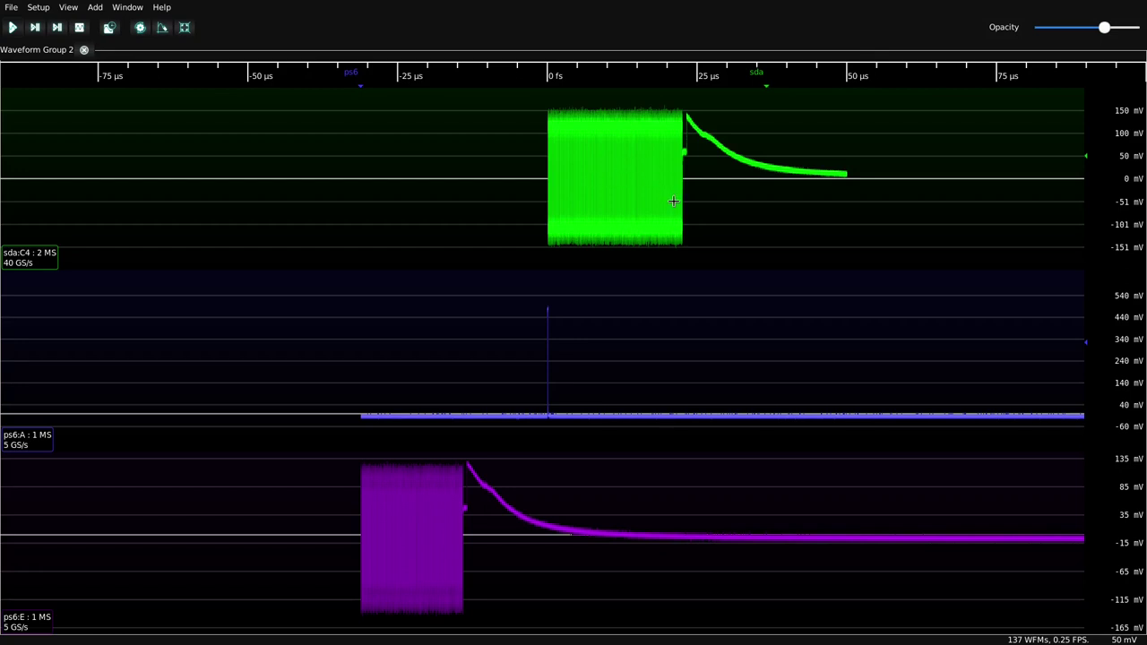
{"action": "scroll", "coordinate": [673, 201], "scroll_direction": "up", "scroll_amount": 2}
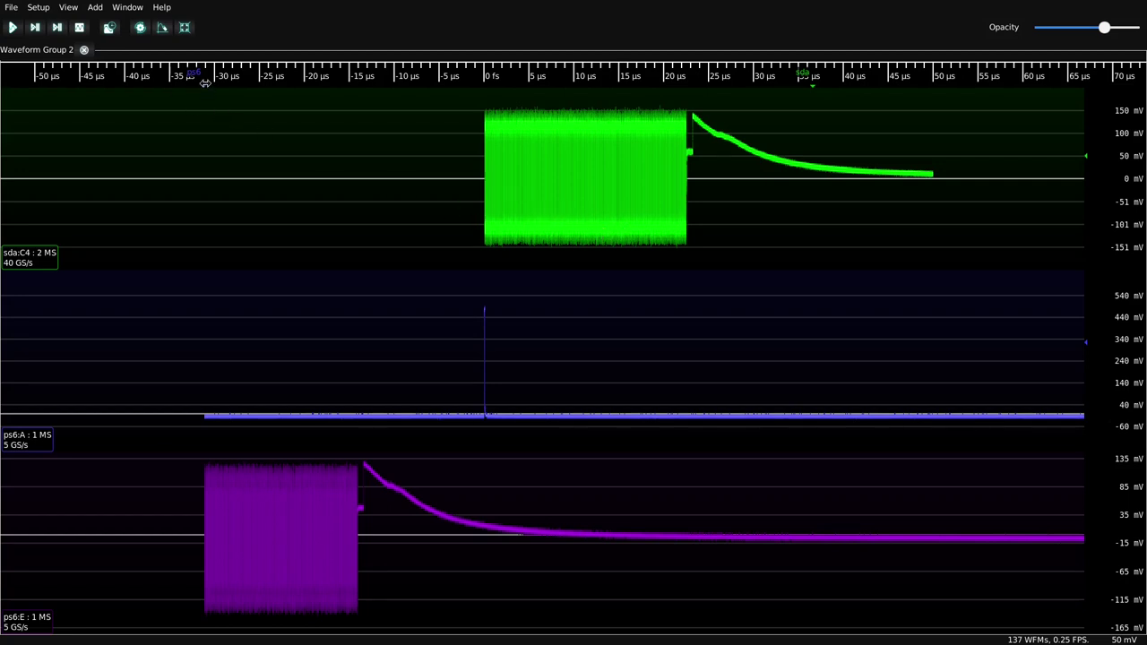
{"action": "left_click_drag", "start_coordinate": [205, 83], "coordinate": [193, 85]}
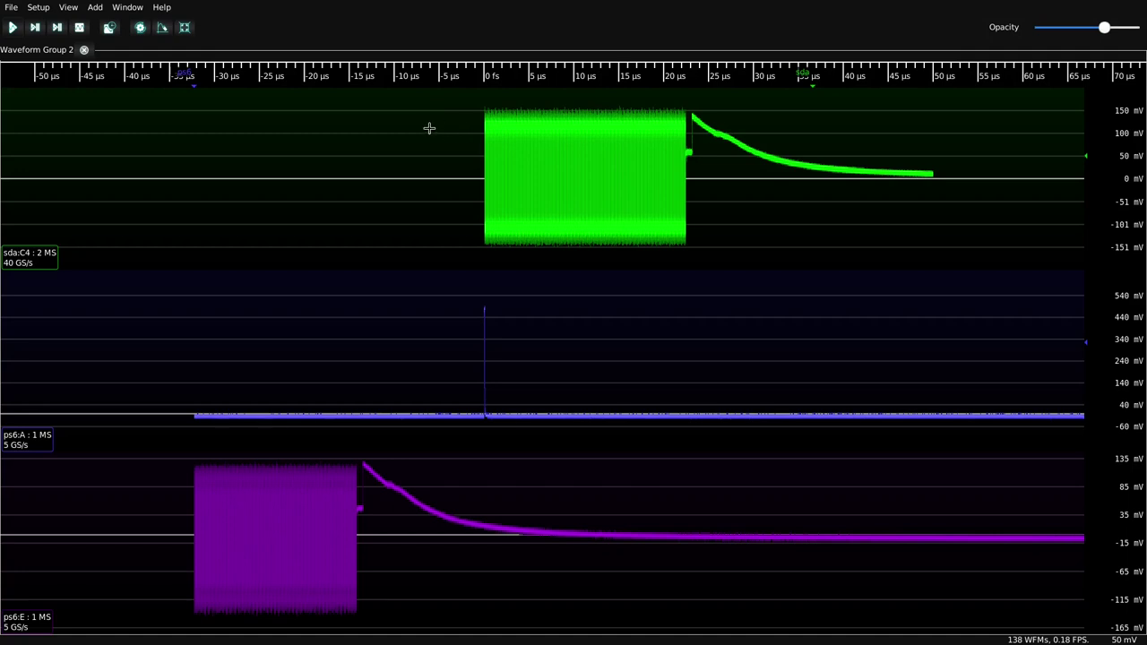
Add a dual vertical cursor pair and stretch it across the green sda:C4 burst
{"action": "right_click", "coordinate": [444, 138]}
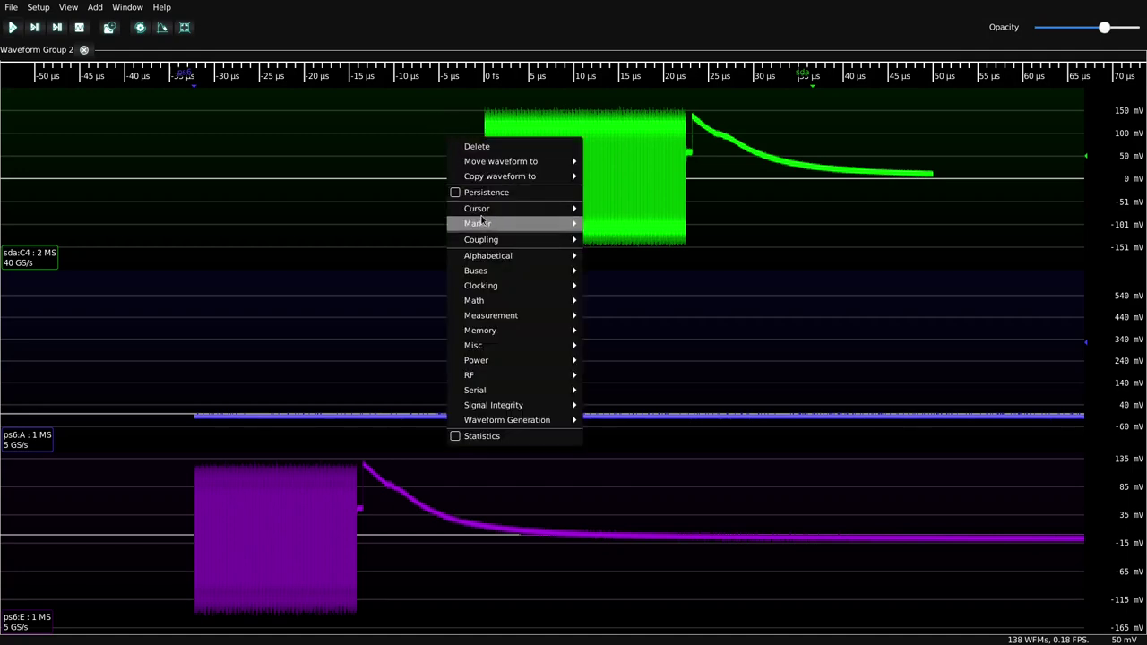
{"action": "mouse_move", "coordinate": [517, 209]}
{"action": "left_click", "coordinate": [618, 239]}
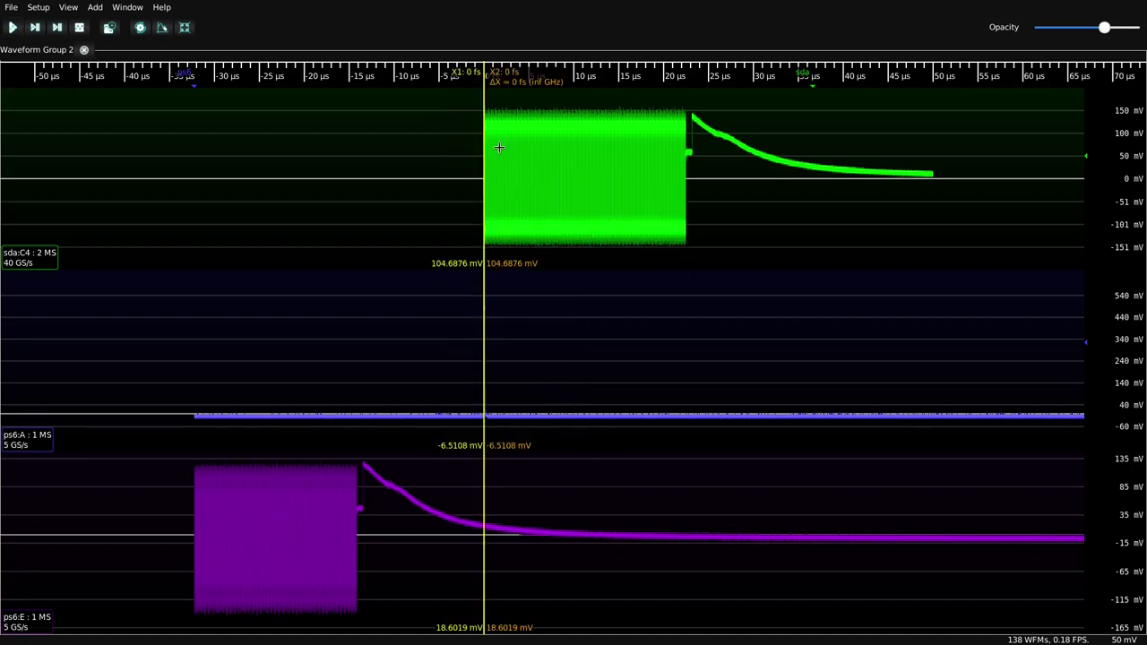
{"action": "left_click_drag", "start_coordinate": [480, 156], "coordinate": [685, 163]}
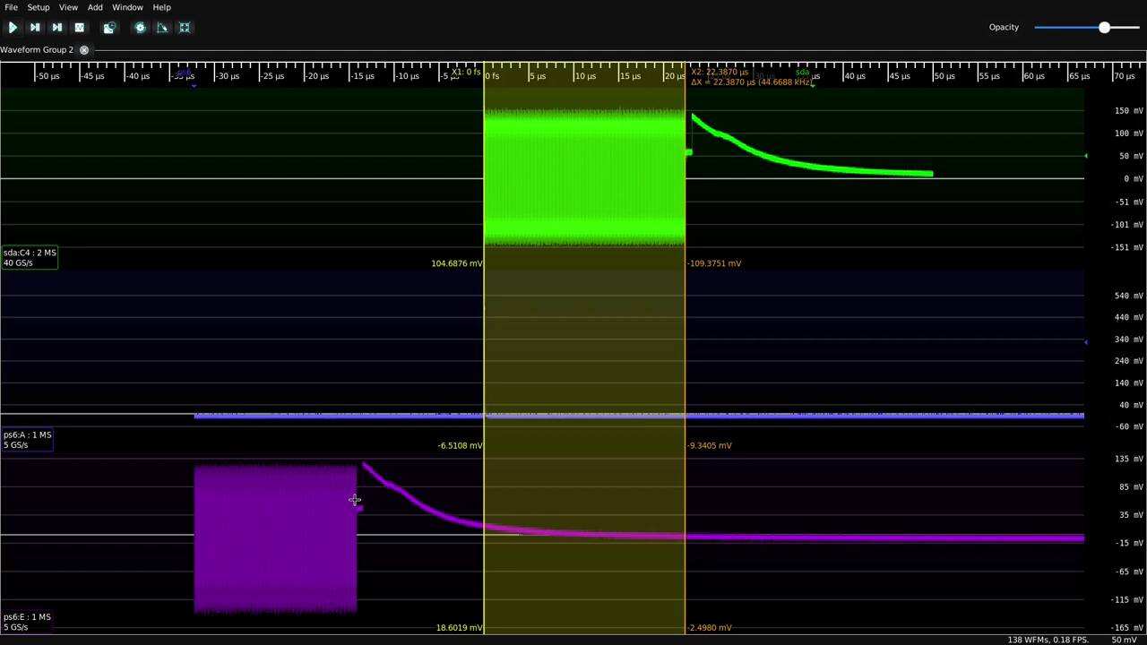
Position the cursors across the purple ps6:E burst, X1 at its start
{"action": "left_click_drag", "start_coordinate": [355, 499], "coordinate": [193, 493]}
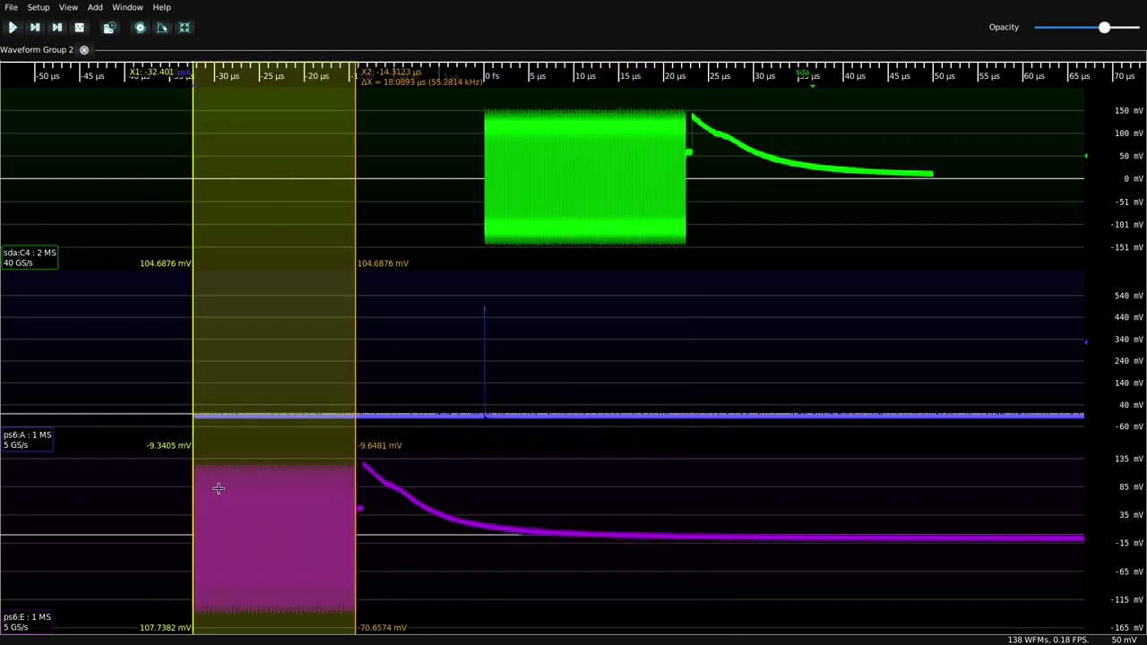
{"action": "scroll", "coordinate": [150, 110], "scroll_direction": "up", "scroll_amount": 1}
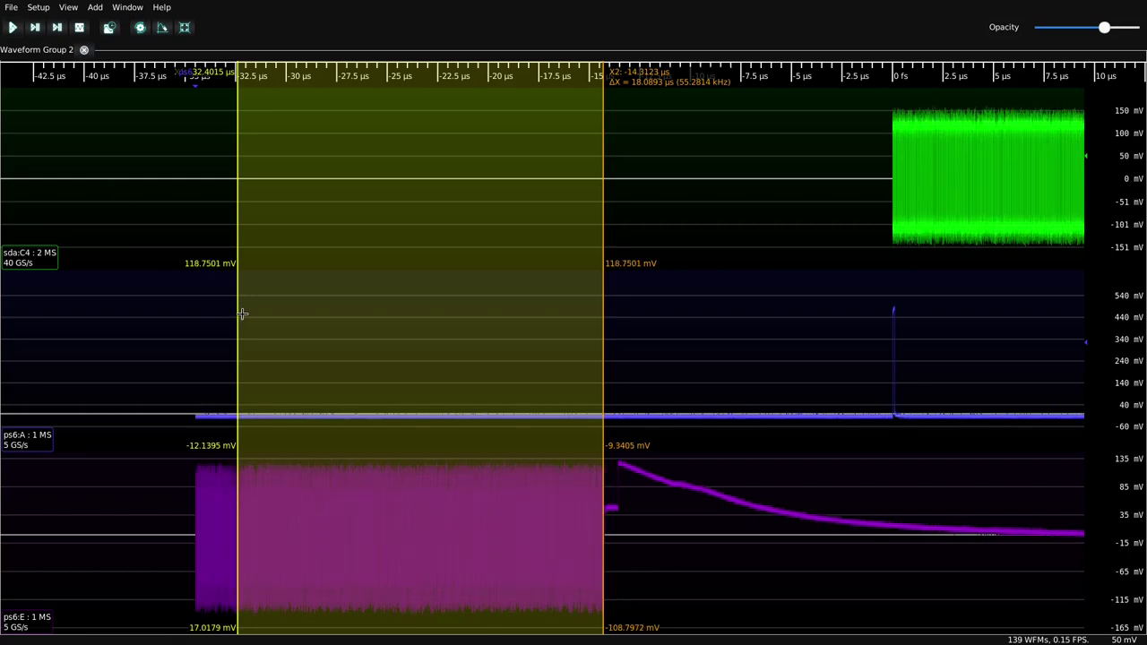
{"action": "left_click_drag", "start_coordinate": [238, 313], "coordinate": [193, 316]}
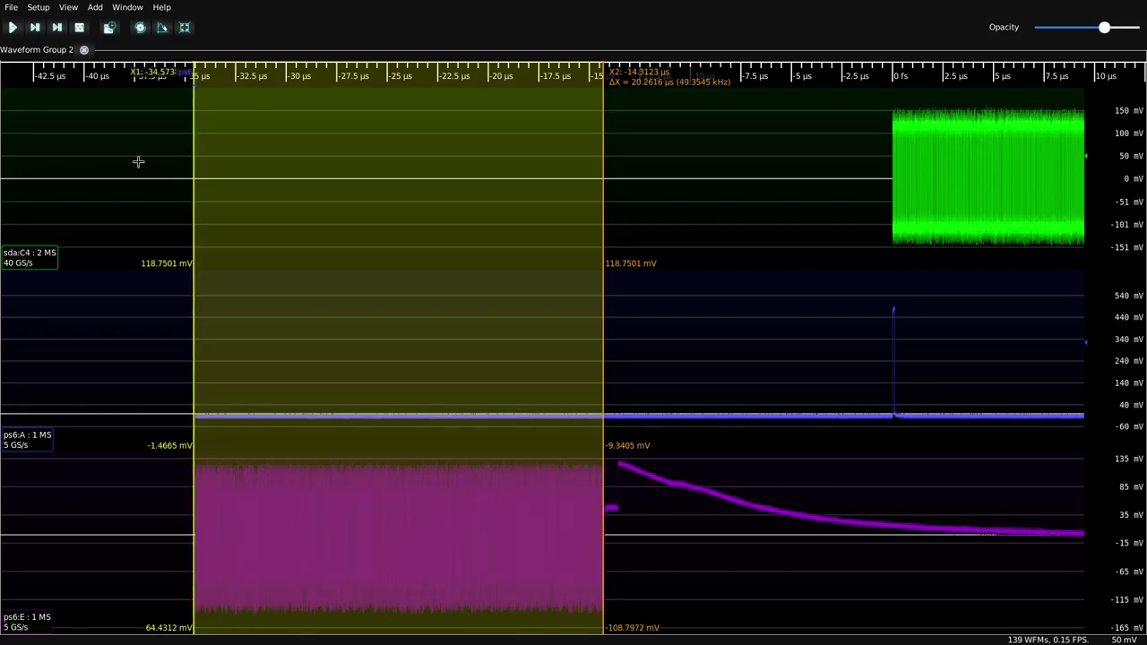
{"action": "left_click_drag", "start_coordinate": [192, 118], "coordinate": [228, 120]}
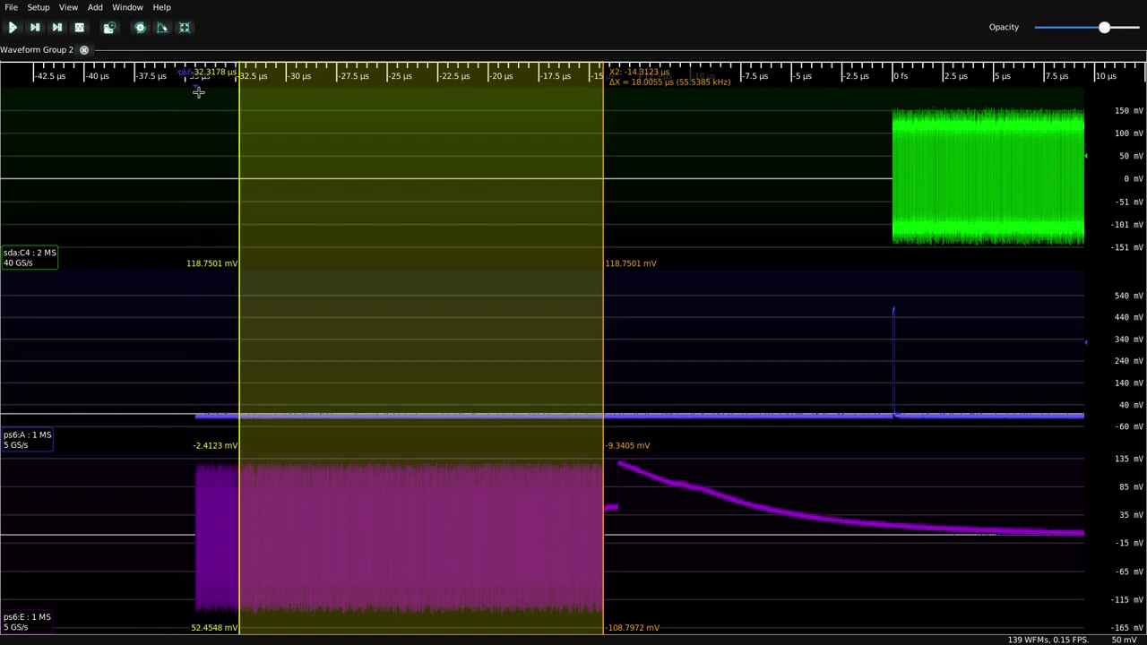
{"action": "left_click", "coordinate": [196, 93]}
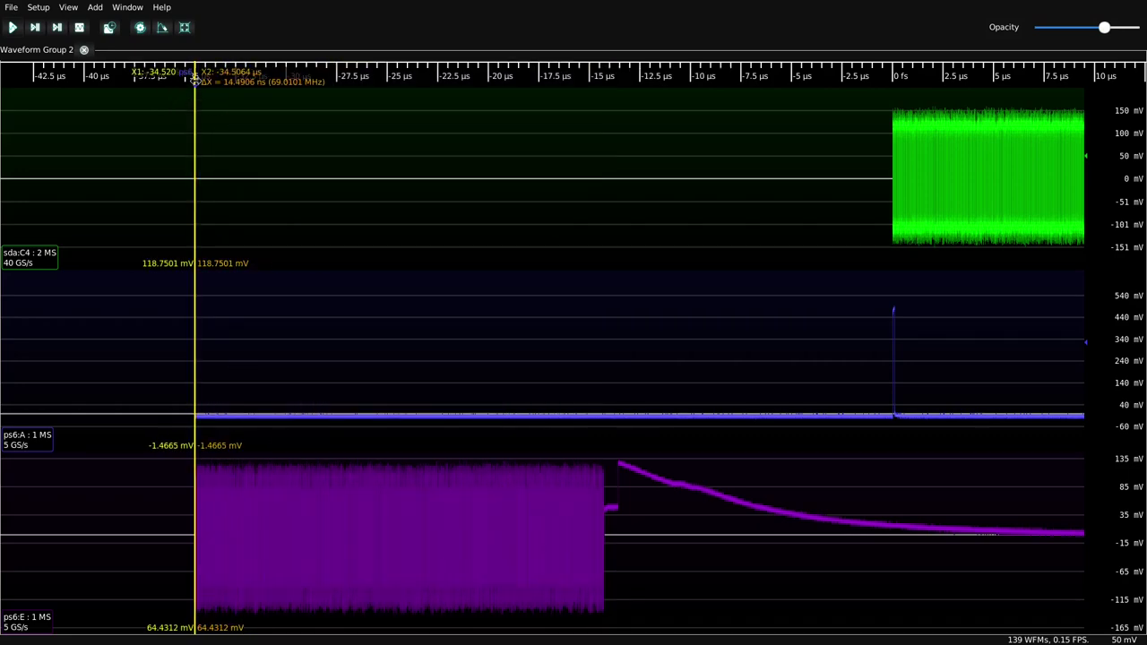
{"action": "left_click_drag", "start_coordinate": [192, 80], "coordinate": [165, 86]}
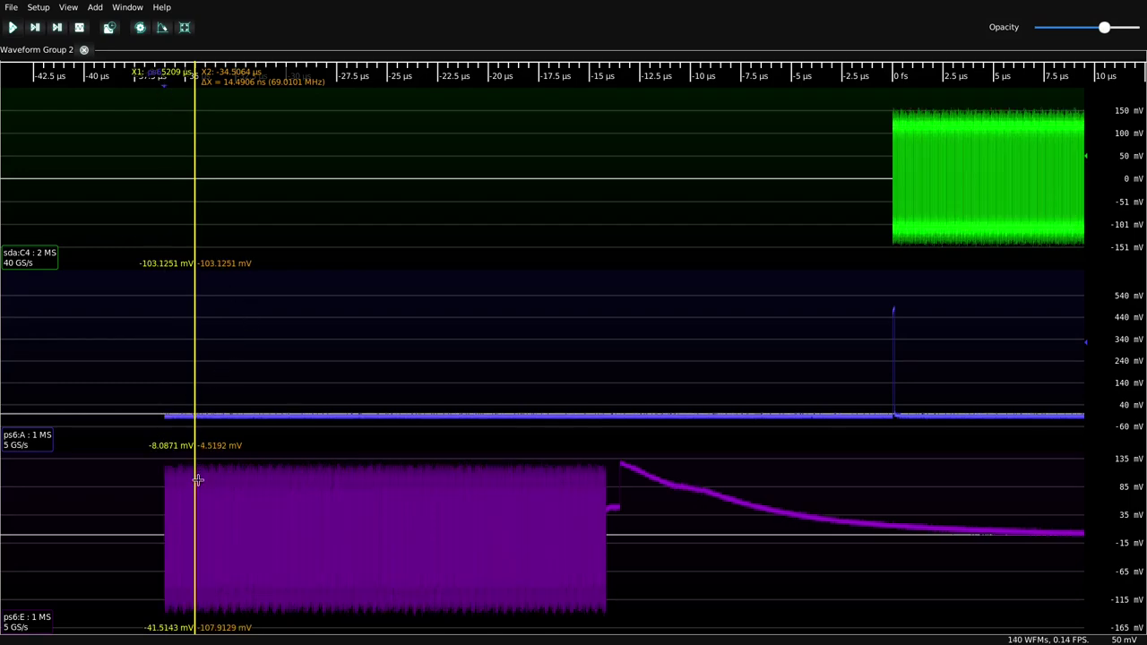
{"action": "mouse_move", "coordinate": [163, 478]}
{"action": "left_mouse_down"}
{"action": "mouse_move", "coordinate": [343, 482]}
{"action": "mouse_move", "coordinate": [619, 517]}
{"action": "mouse_move", "coordinate": [606, 514]}
{"action": "left_mouse_up"}
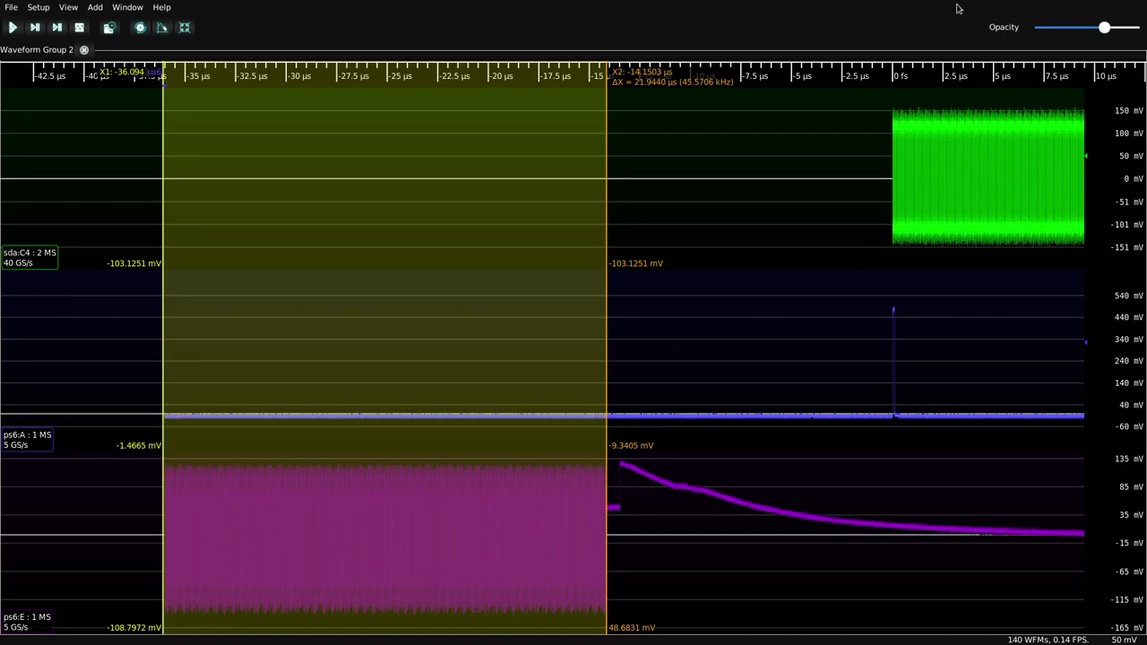
Re-measure the green burst, then span the purple burst for ΔX = 22.4897 µs
{"action": "left_click_drag", "start_coordinate": [866, 80], "coordinate": [401, 65]}
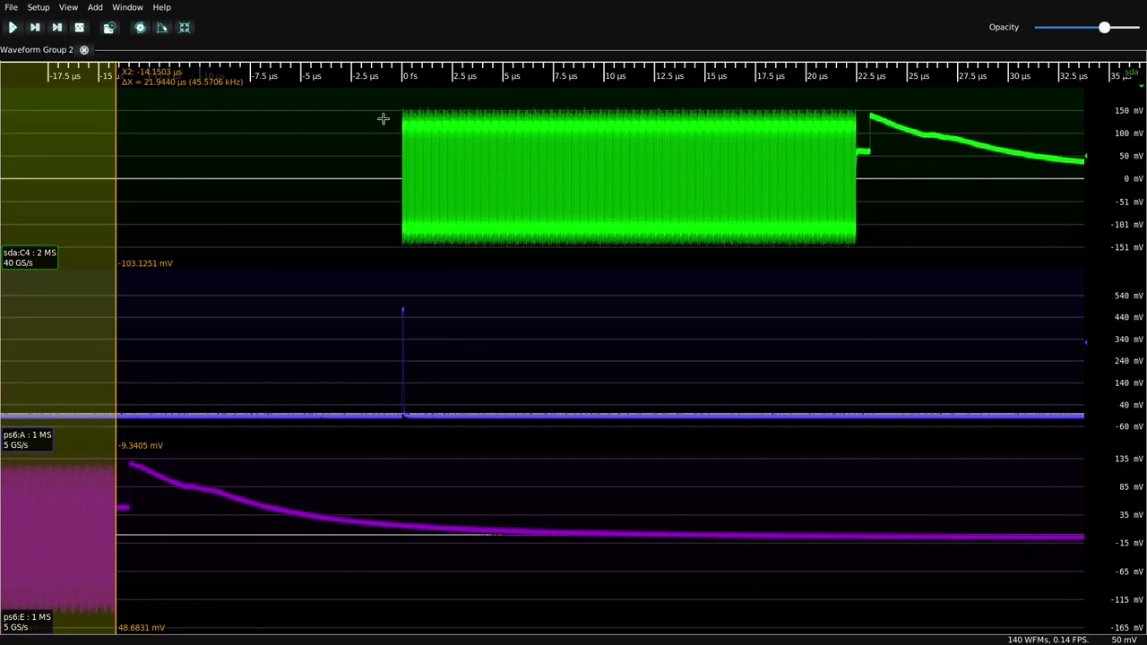
{"action": "mouse_move", "coordinate": [399, 124]}
{"action": "left_mouse_down"}
{"action": "mouse_move", "coordinate": [776, 123]}
{"action": "mouse_move", "coordinate": [876, 153]}
{"action": "mouse_move", "coordinate": [856, 169]}
{"action": "left_mouse_up"}
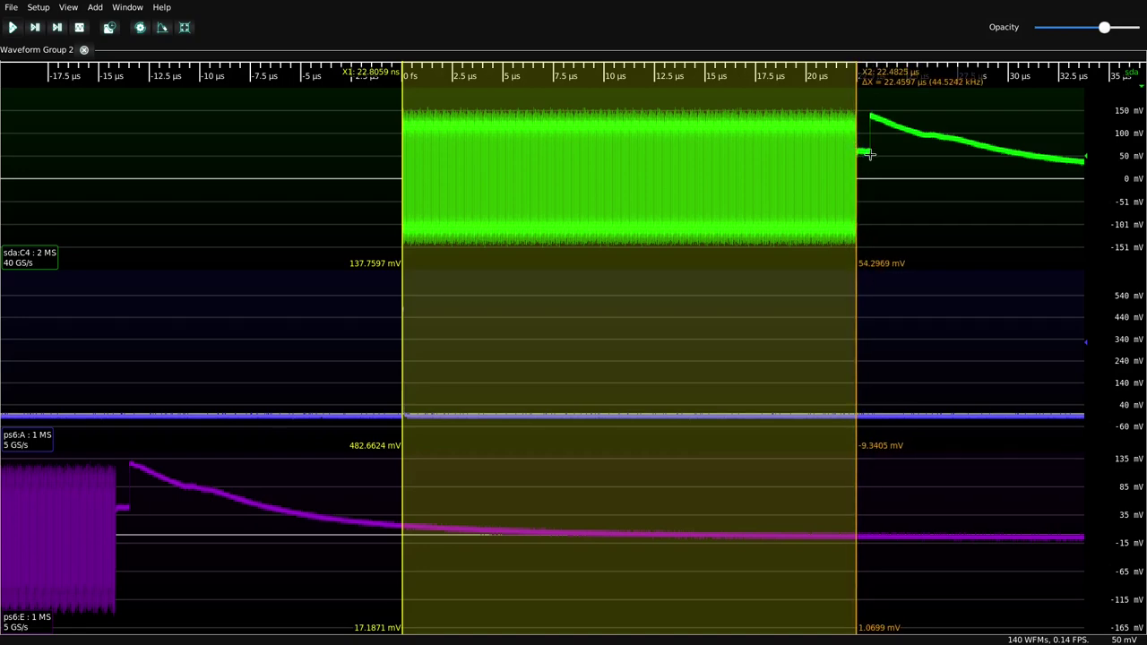
{"action": "scroll", "coordinate": [857, 166], "scroll_direction": "down", "scroll_amount": 3}
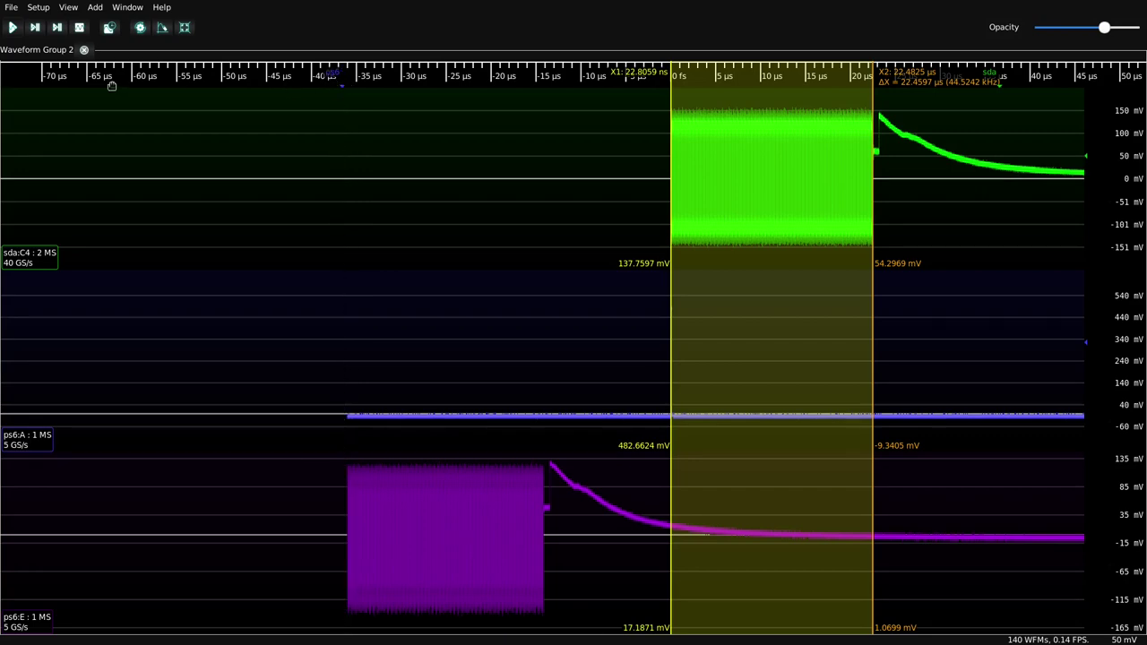
{"action": "scroll", "coordinate": [510, 510], "scroll_direction": "up", "scroll_amount": 3}
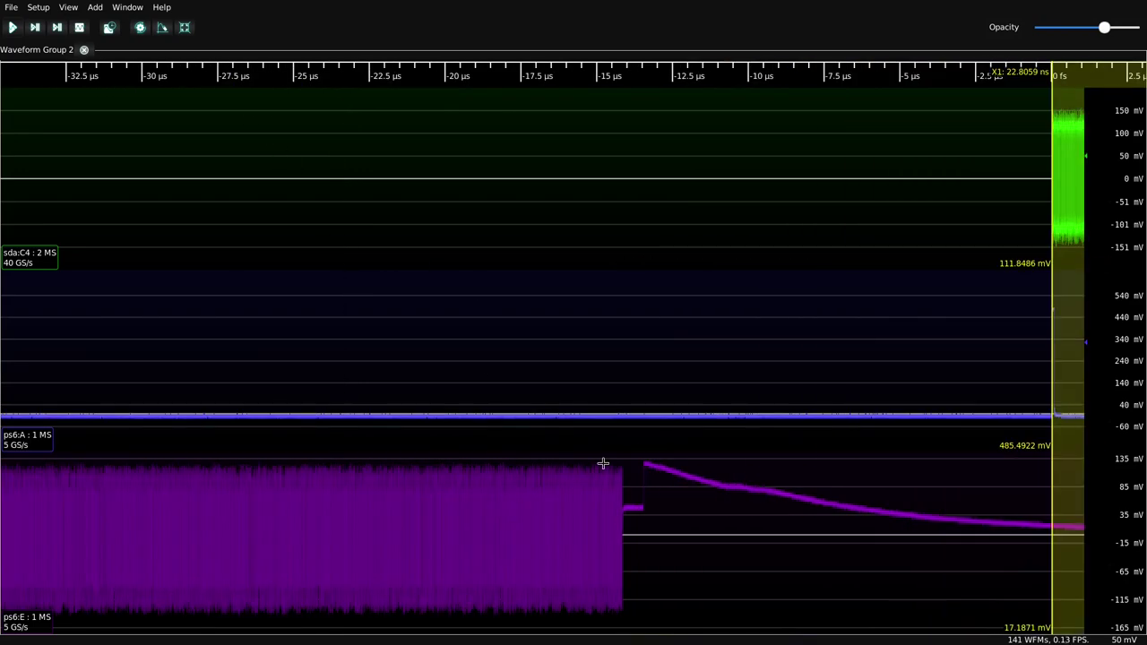
{"action": "scroll", "coordinate": [634, 443], "scroll_direction": "down", "scroll_amount": 1}
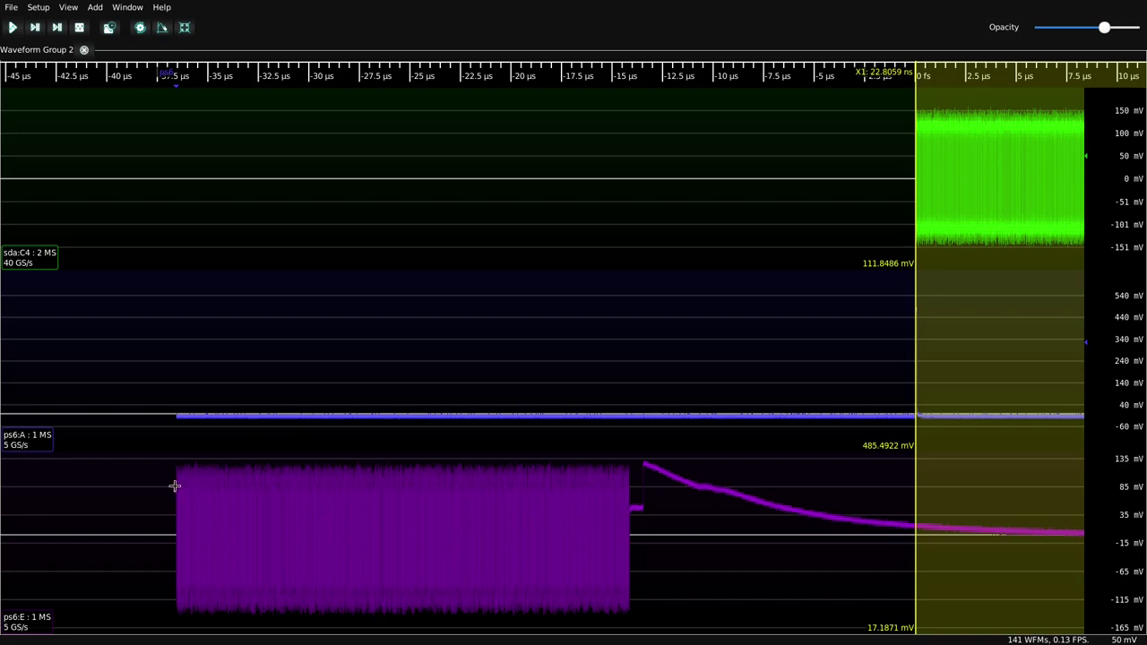
{"action": "left_click_drag", "start_coordinate": [175, 484], "coordinate": [376, 501]}
{"action": "left_click_drag", "start_coordinate": [478, 508], "coordinate": [630, 516]}
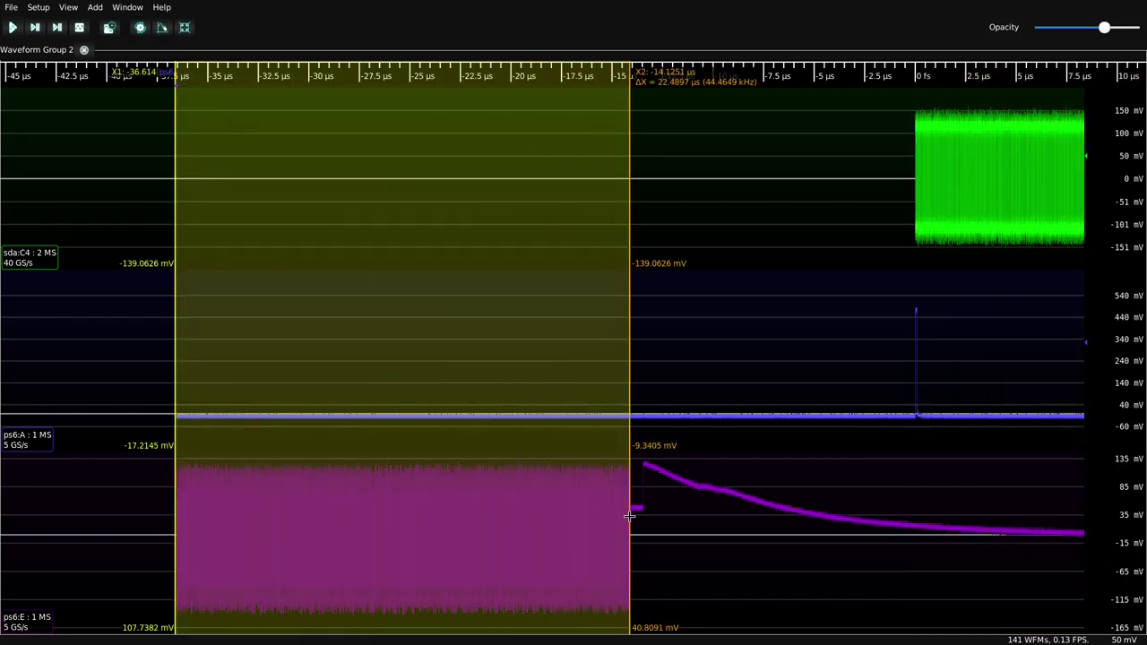
Remove the time cursors by setting Cursor to None
{"action": "right_click", "coordinate": [660, 267]}
{"action": "mouse_move", "coordinate": [768, 345]}
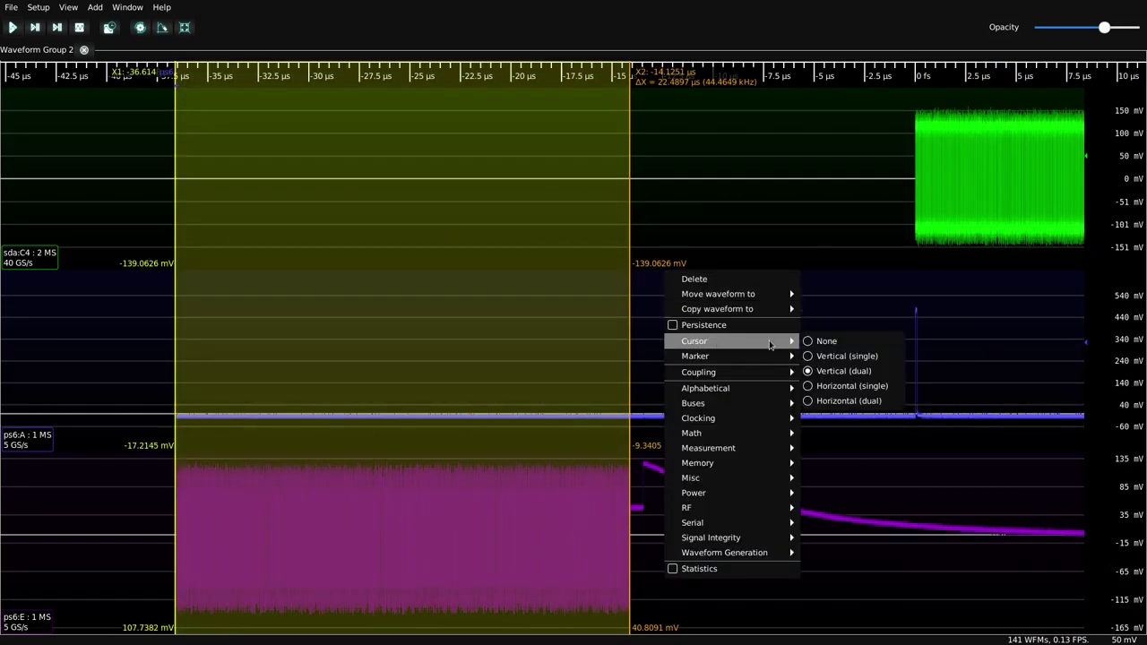
{"action": "left_click", "coordinate": [824, 341]}
{"action": "scroll", "coordinate": [189, 199], "scroll_direction": "down", "scroll_amount": 4}
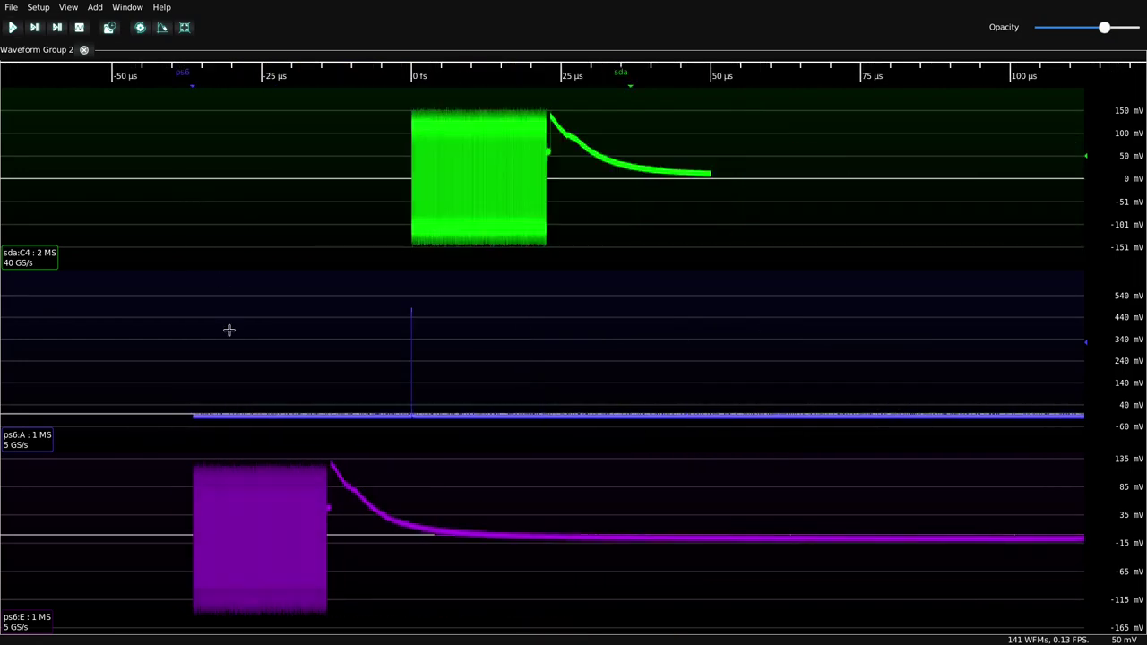
{"action": "scroll", "coordinate": [481, 173], "scroll_direction": "up", "scroll_amount": 2}
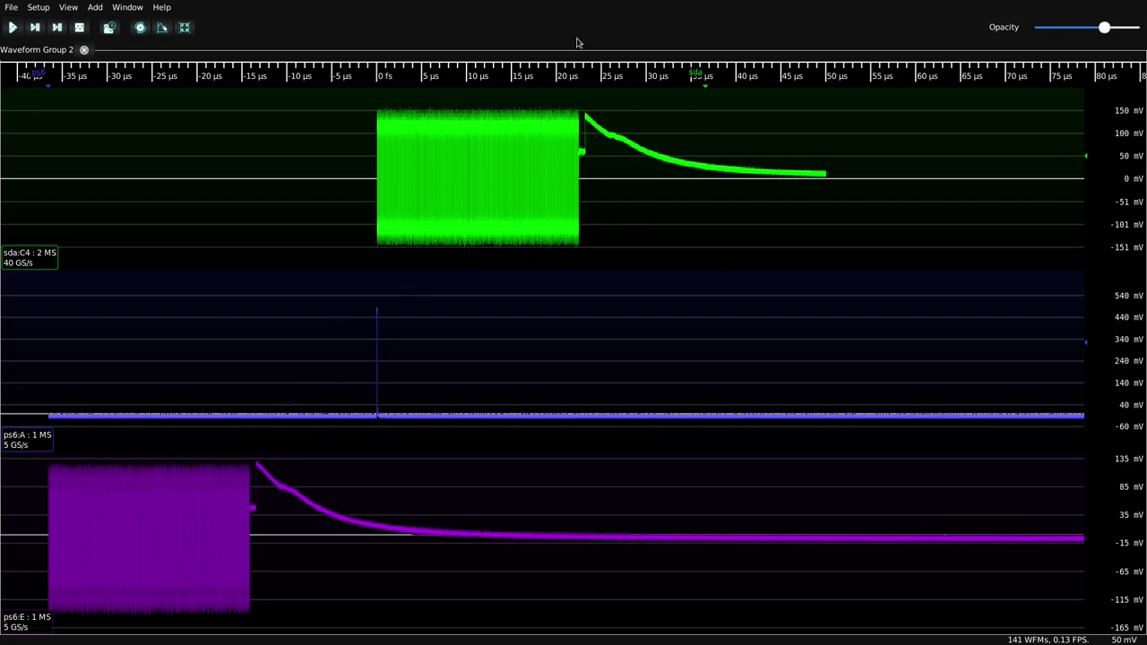
{"action": "scroll", "coordinate": [568, 90], "scroll_direction": "down", "scroll_amount": 3}
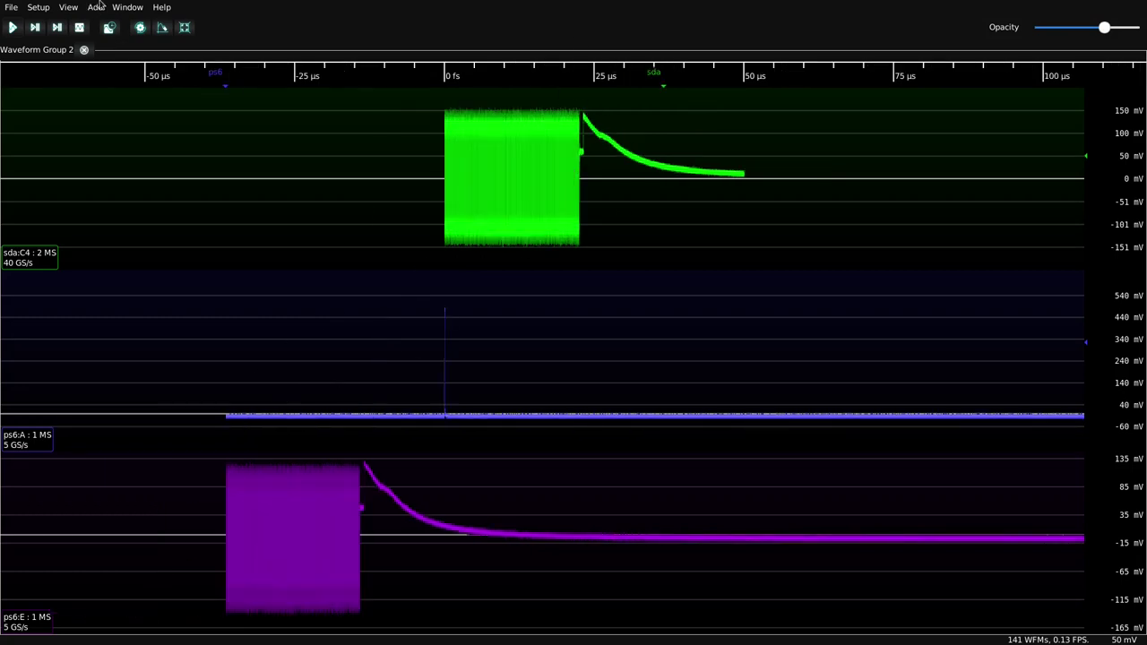
Switch the sda trigger type to Edge
{"action": "left_click", "coordinate": [32, 6]}
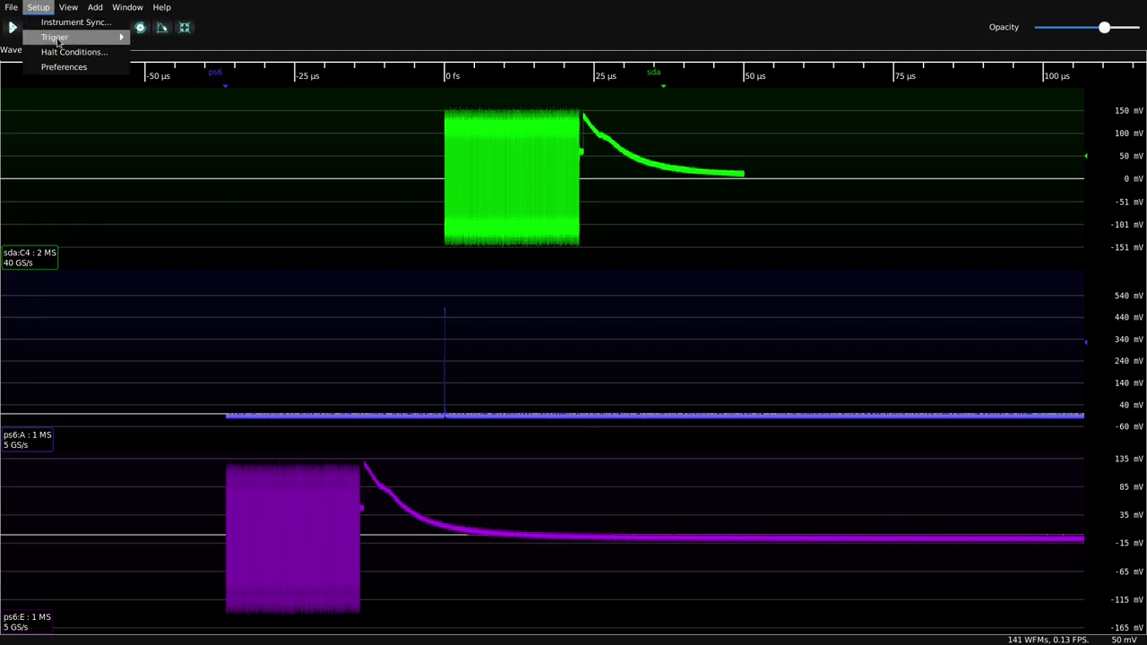
{"action": "mouse_move", "coordinate": [57, 38]}
{"action": "left_click", "coordinate": [165, 41]}
{"action": "left_click", "coordinate": [578, 289]}
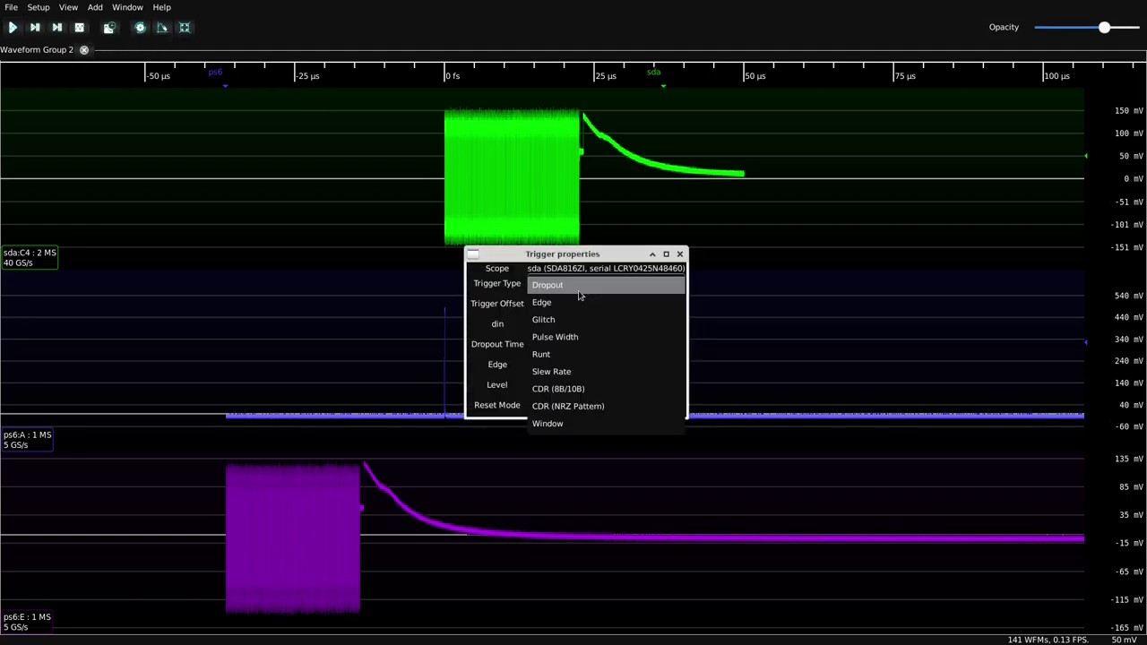
{"action": "left_click", "coordinate": [568, 302]}
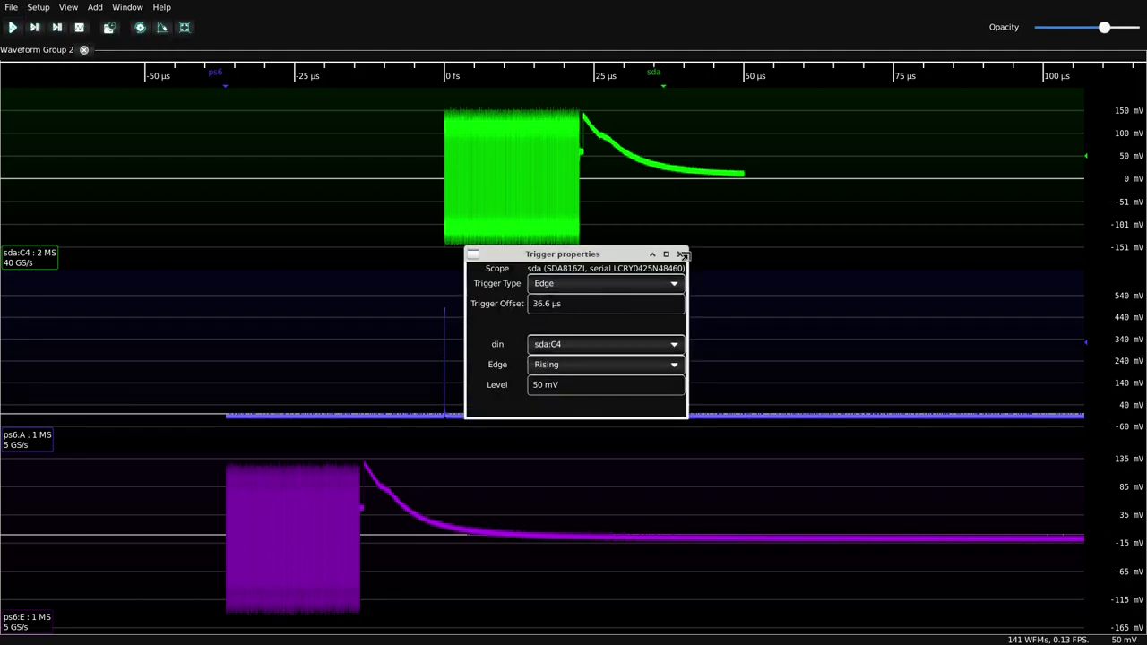
{"action": "left_click", "coordinate": [682, 255]}
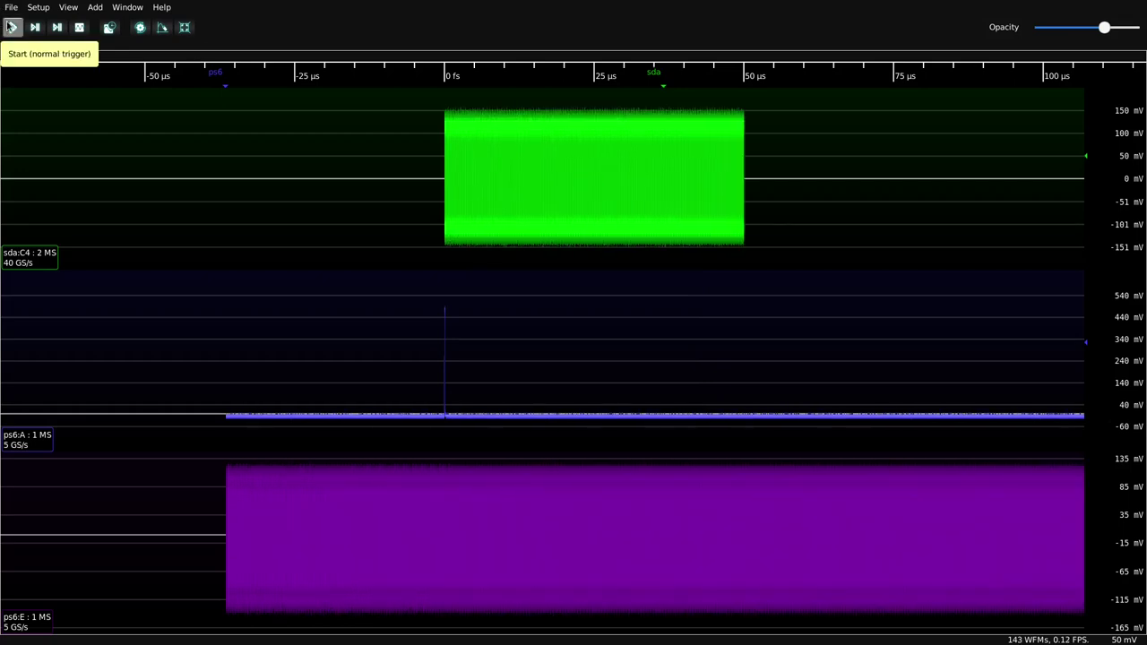
Start continuous normal-trigger acquisition and let it run to about 200 waveforms
{"action": "left_click", "coordinate": [11, 27]}
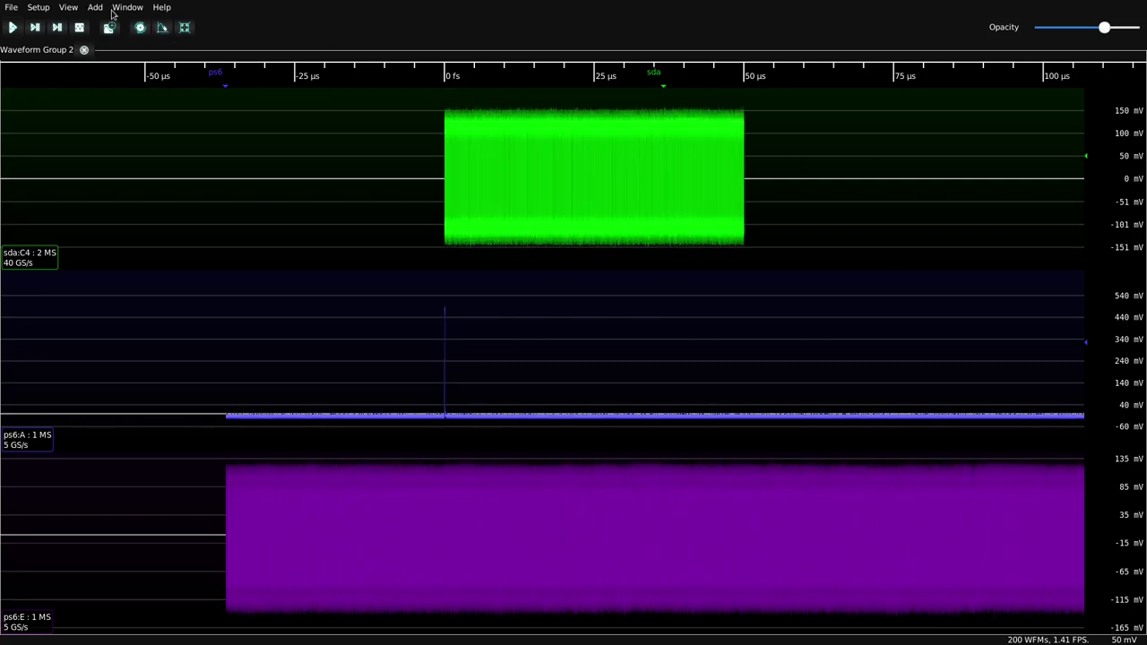
Launch the Instrument Sync wizard with ps6:A as the secondary trigger channel, advancing to the ps6 step
{"action": "left_click", "coordinate": [44, 10]}
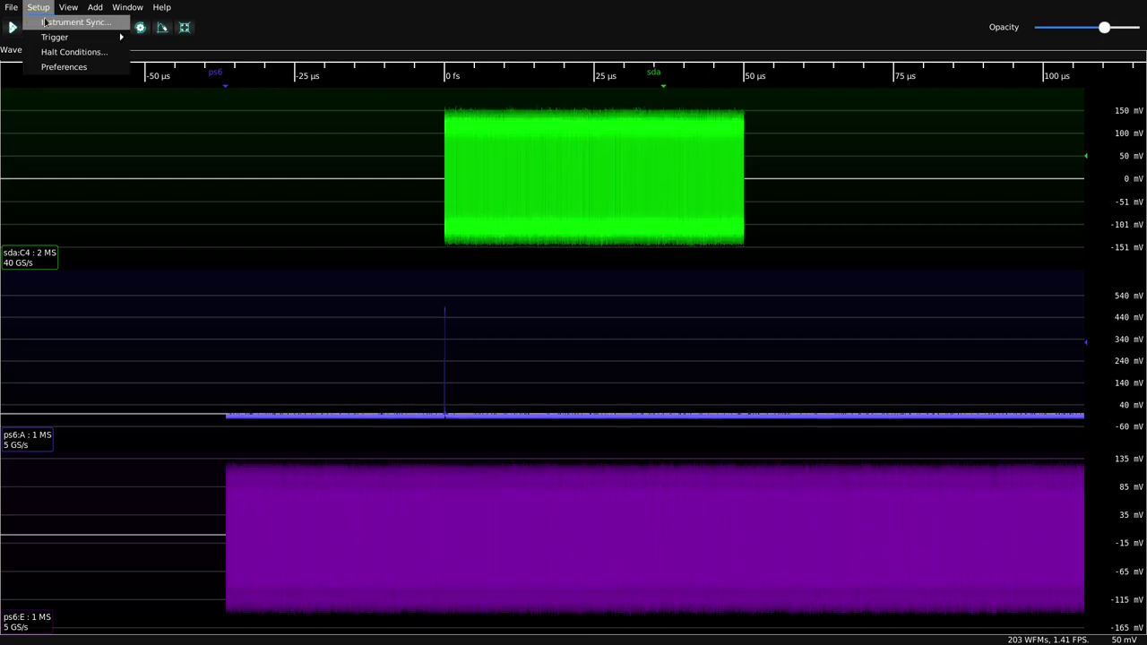
{"action": "left_click", "coordinate": [46, 22]}
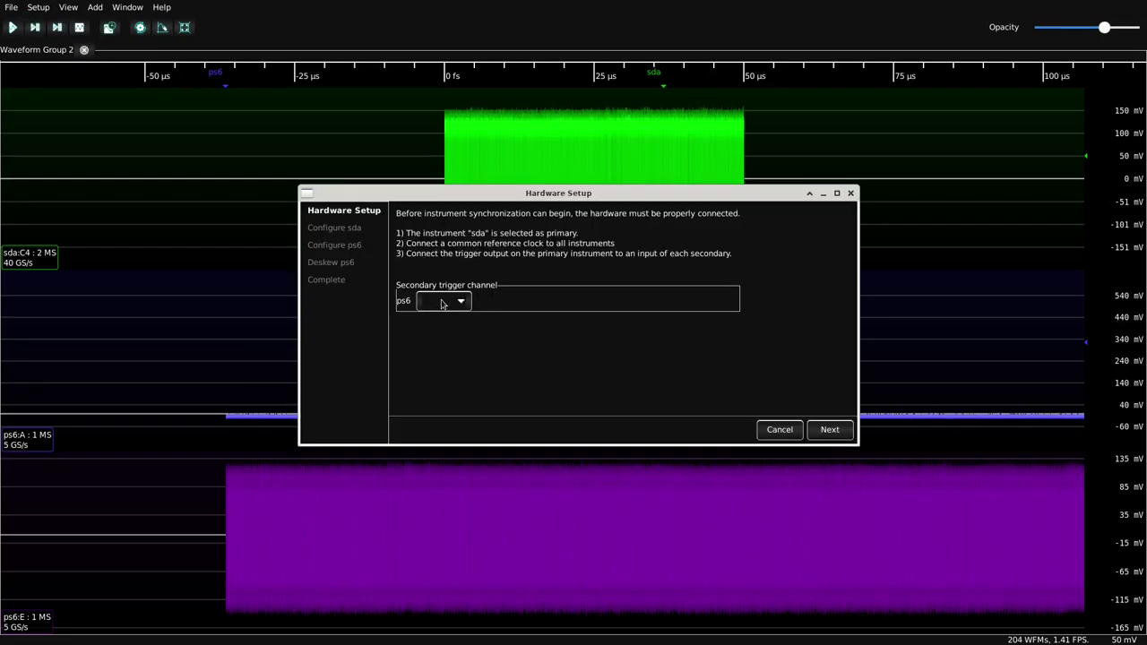
{"action": "left_click", "coordinate": [444, 304]}
{"action": "left_click", "coordinate": [439, 297]}
{"action": "left_click", "coordinate": [844, 432]}
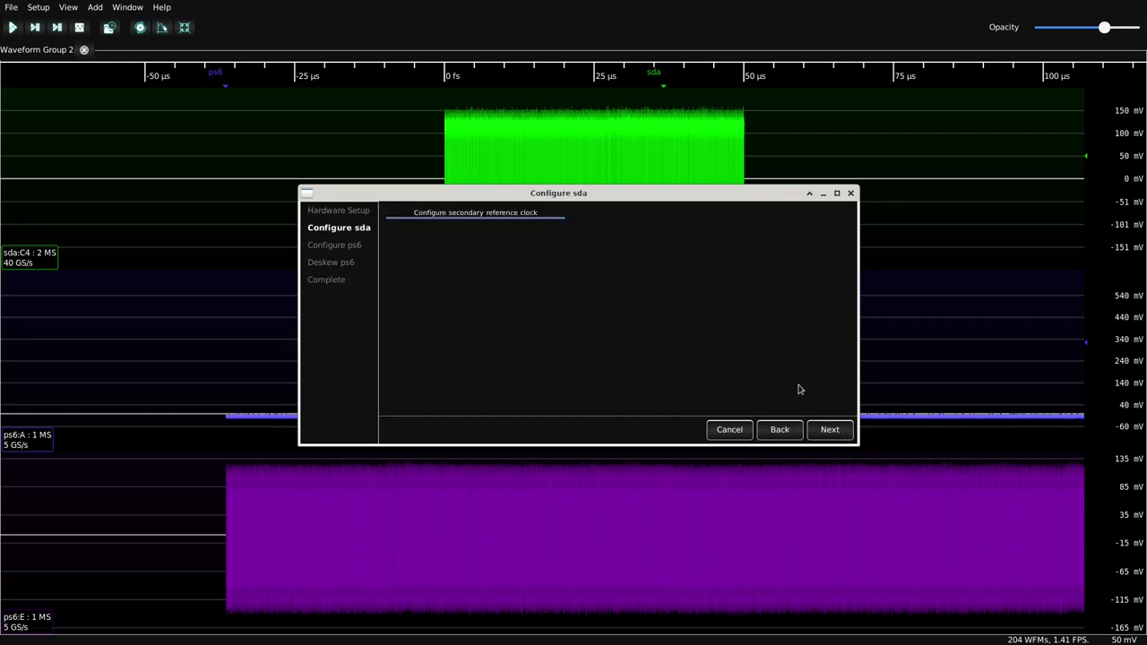
{"action": "left_click", "coordinate": [824, 438]}
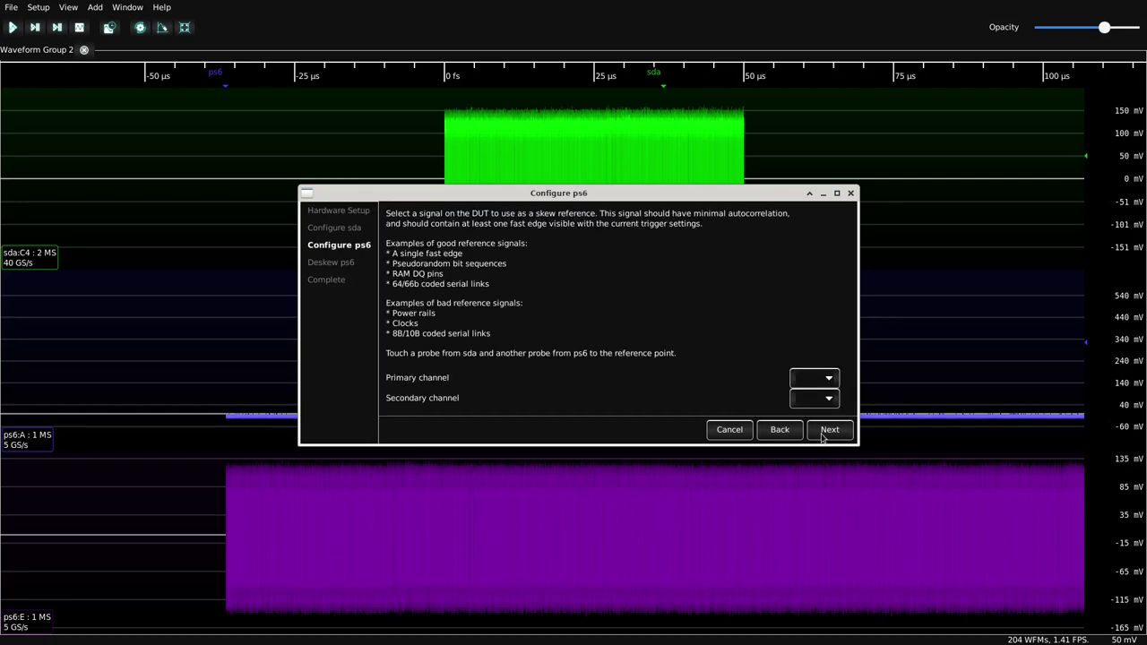
Choose sda:C4 as the primary and ps6:E as the secondary reference channel
{"action": "left_click", "coordinate": [828, 381]}
{"action": "left_click", "coordinate": [811, 429]}
{"action": "left_click", "coordinate": [811, 405]}
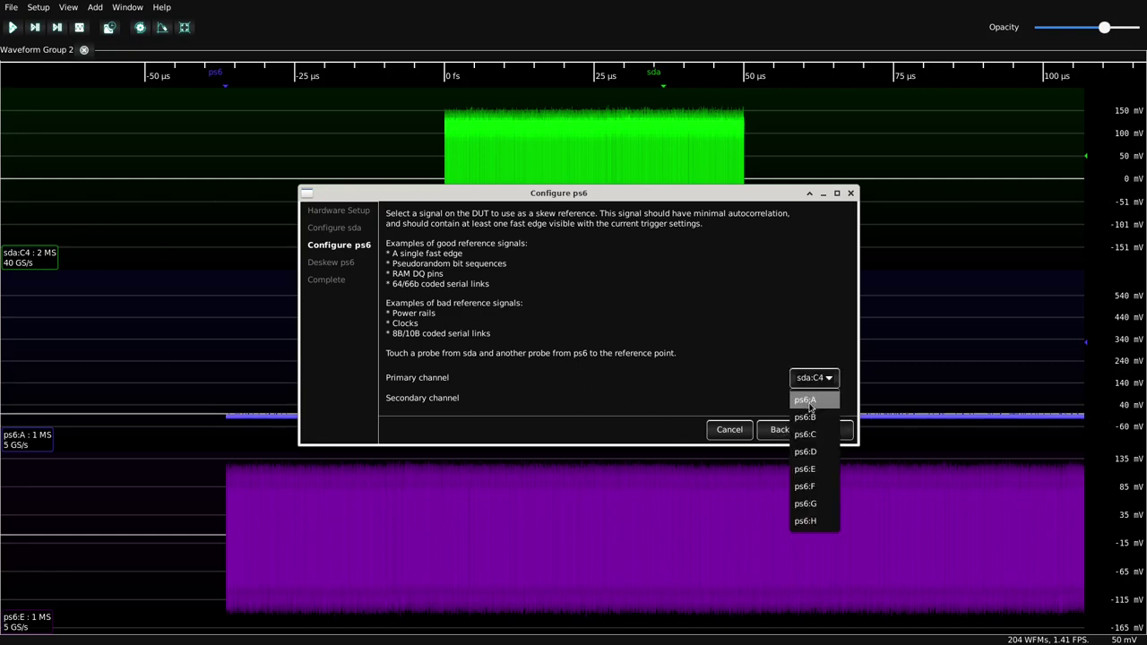
{"action": "left_click", "coordinate": [803, 468]}
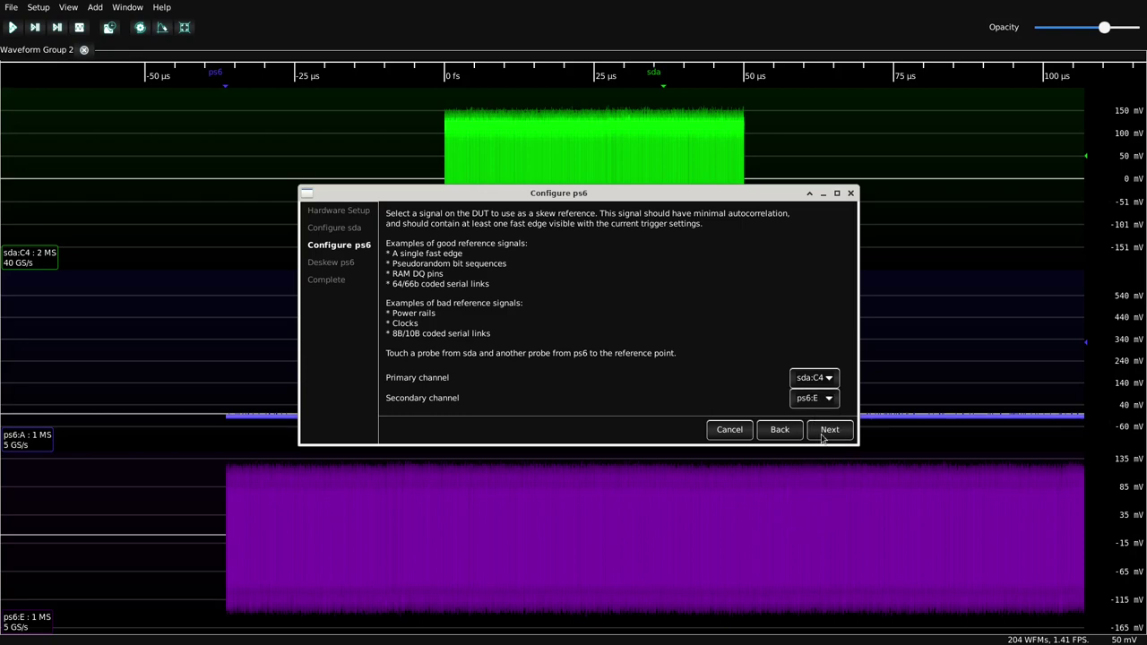
Run the ps6 deskew against sda and advance past it once it finishes
{"action": "left_click", "coordinate": [822, 436]}
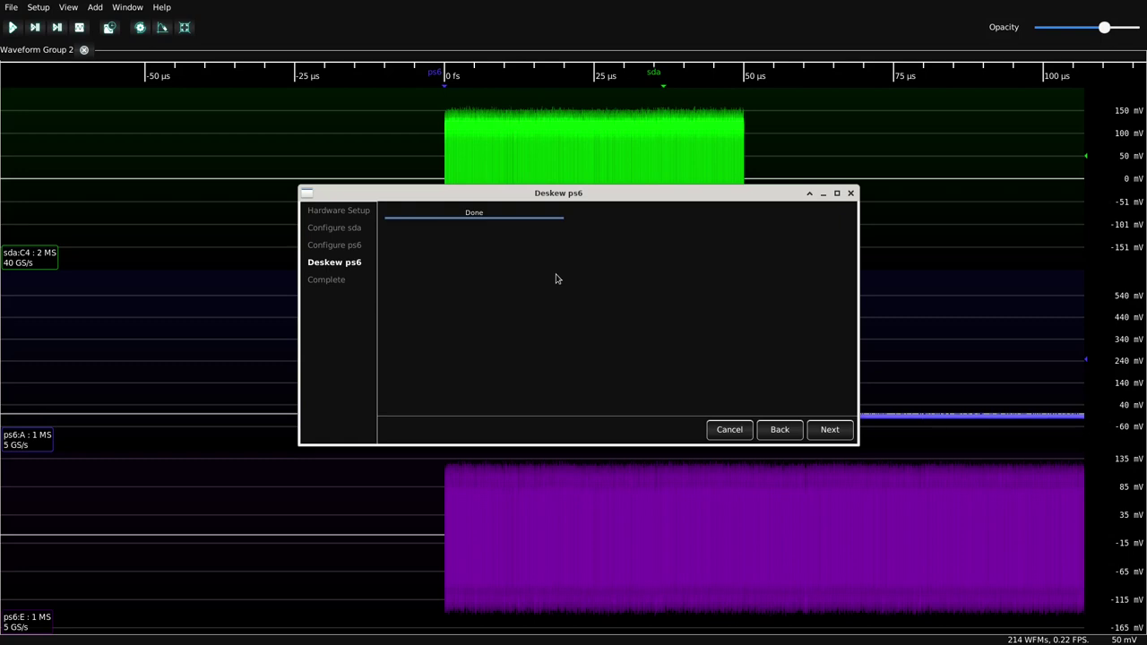
{"action": "left_click", "coordinate": [828, 434]}
{"action": "left_click", "coordinate": [829, 431]}
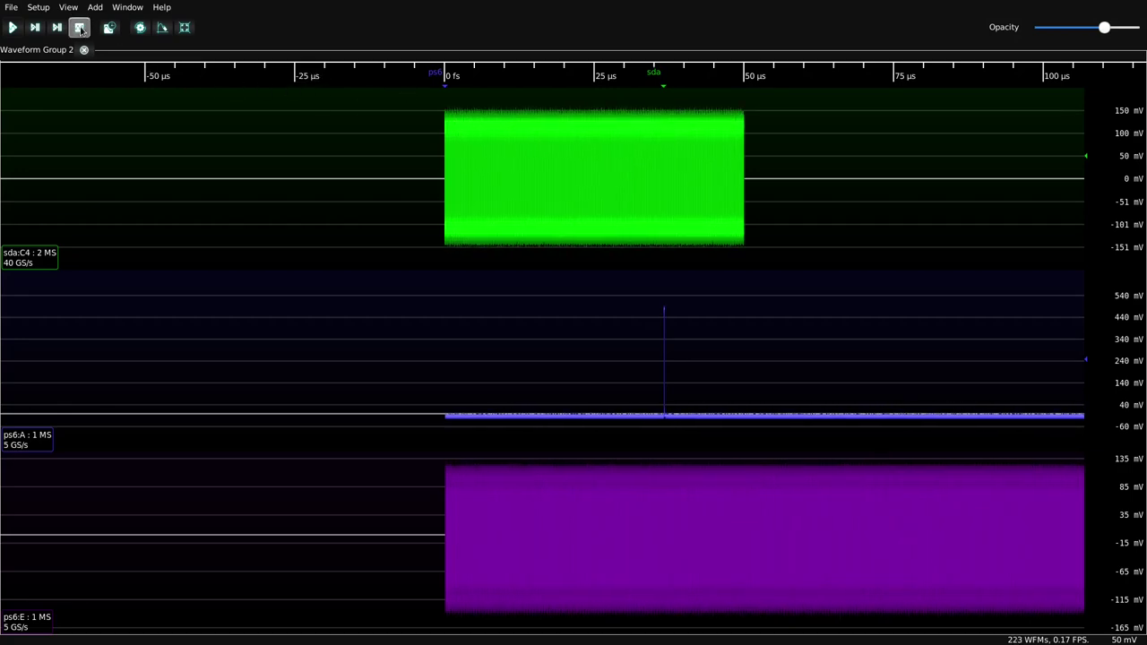
{"action": "scroll", "coordinate": [548, 348], "scroll_direction": "up", "scroll_amount": 10}
{"action": "scroll", "coordinate": [538, 346], "scroll_direction": "up", "scroll_amount": 10}
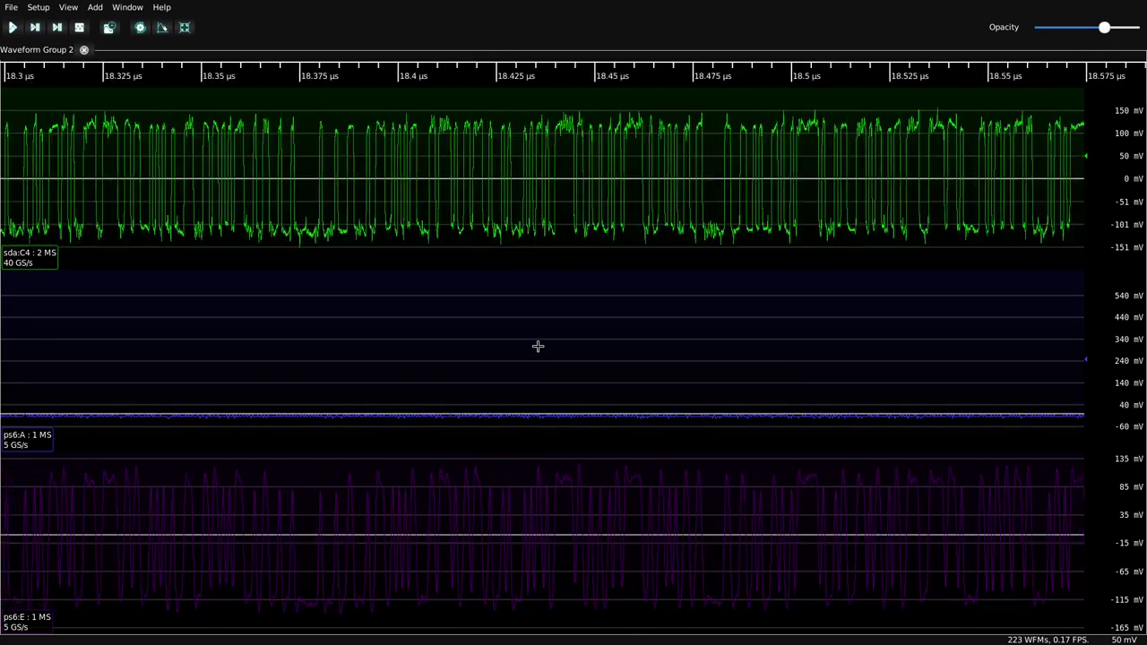
{"action": "scroll", "coordinate": [274, 210], "scroll_direction": "down", "scroll_amount": 2}
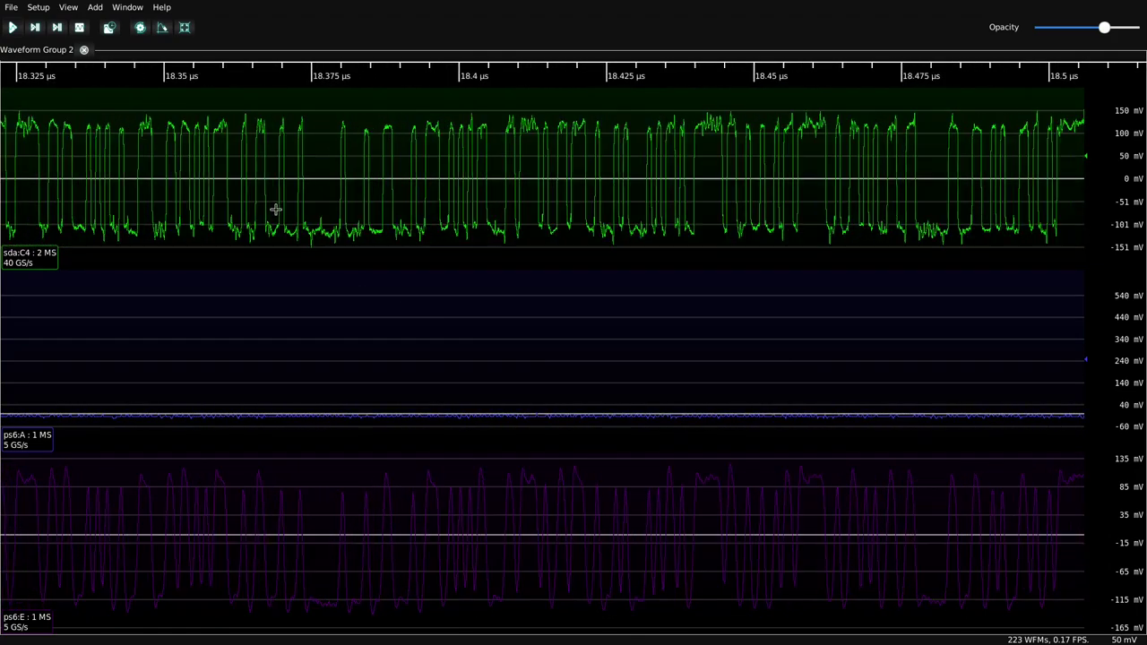
{"action": "right_click", "coordinate": [329, 184]}
{"action": "left_click", "coordinate": [433, 237]}
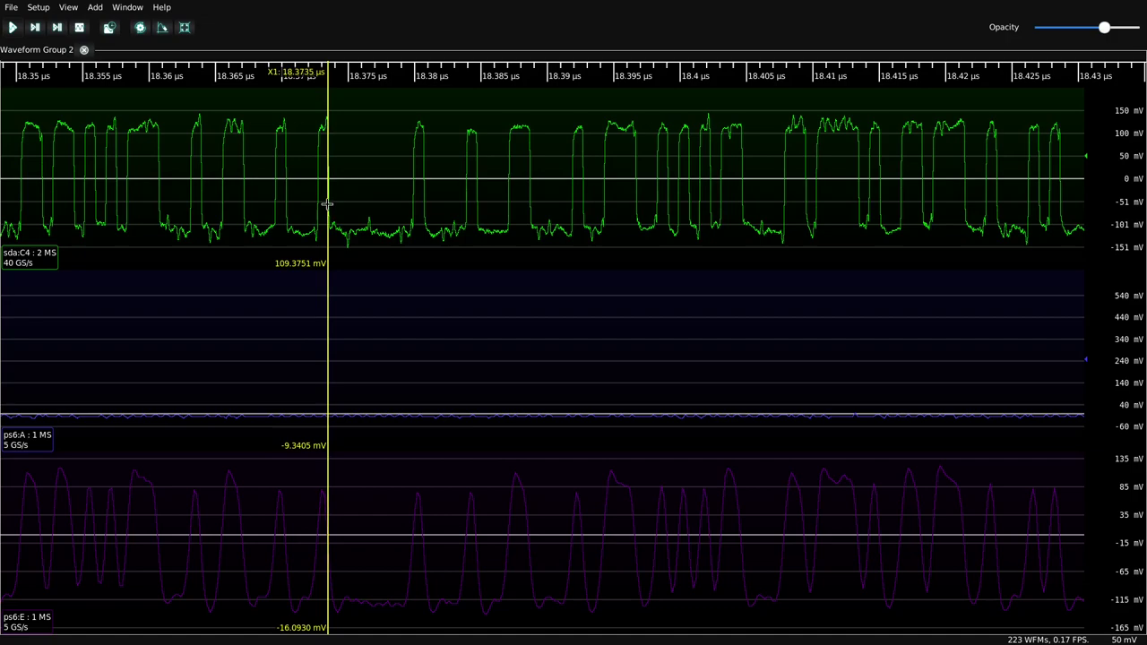
{"action": "left_click_drag", "start_coordinate": [328, 200], "coordinate": [436, 207]}
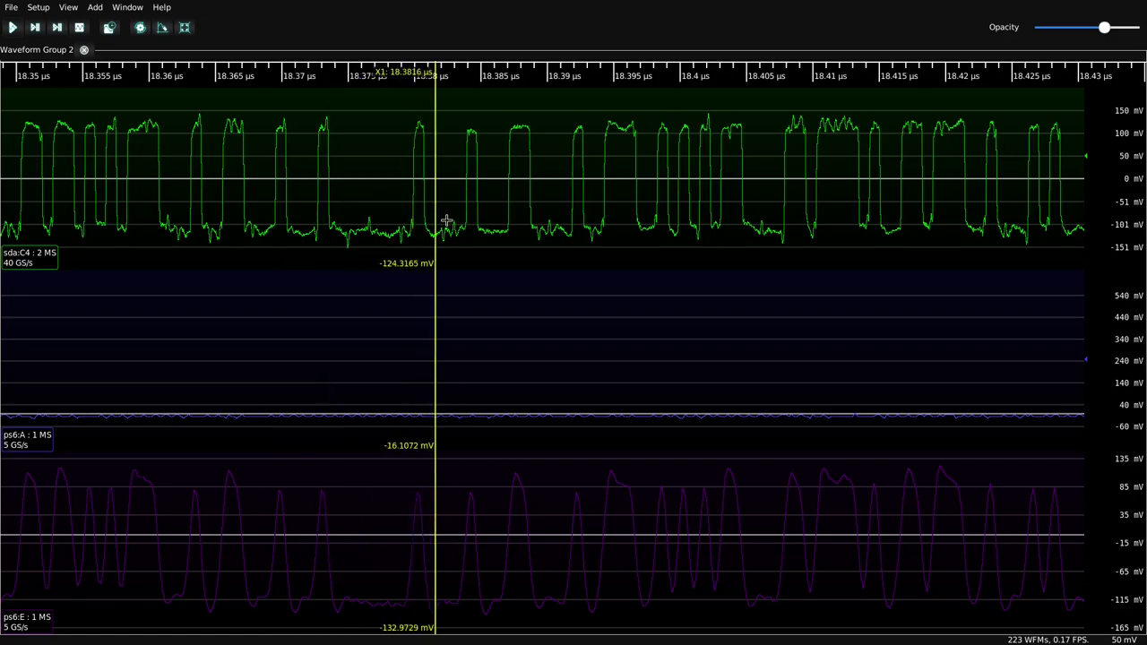
{"action": "scroll", "coordinate": [404, 208], "scroll_direction": "down", "scroll_amount": 5}
{"action": "right_click", "coordinate": [307, 243]}
{"action": "mouse_move", "coordinate": [358, 315]}
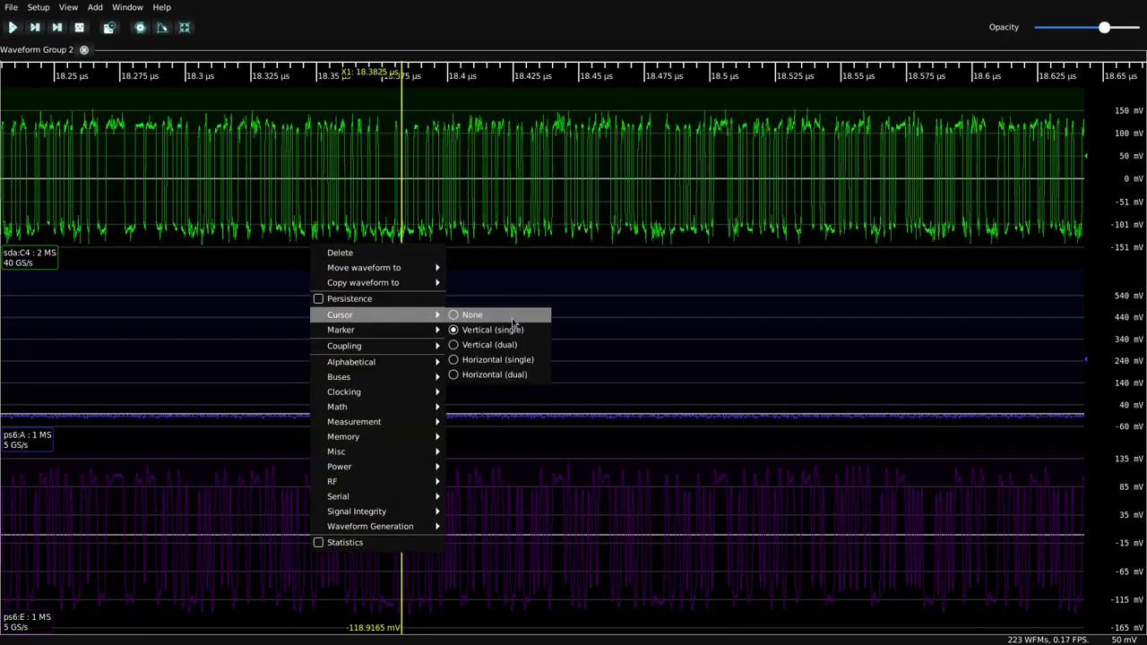
{"action": "left_click", "coordinate": [460, 312]}
{"action": "scroll", "coordinate": [410, 208], "scroll_direction": "down", "scroll_amount": 10}
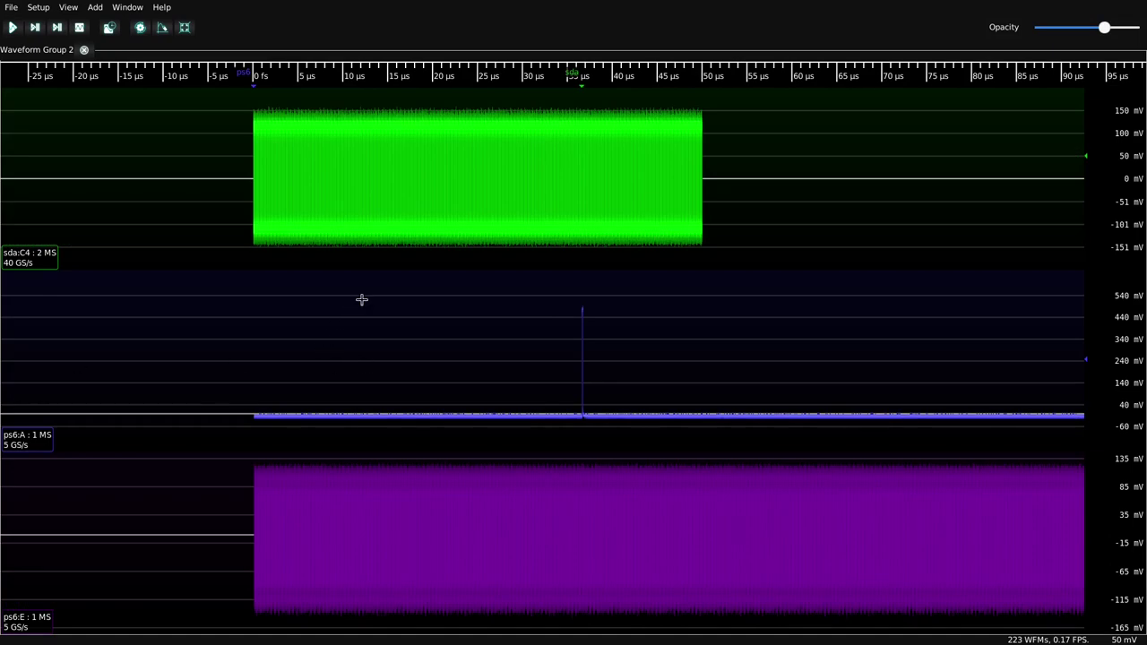
Set the ps6 timebase to 312.5 MS/s sample rate and 20 MS memory depth
{"action": "scroll", "coordinate": [359, 333], "scroll_direction": "down", "scroll_amount": 2}
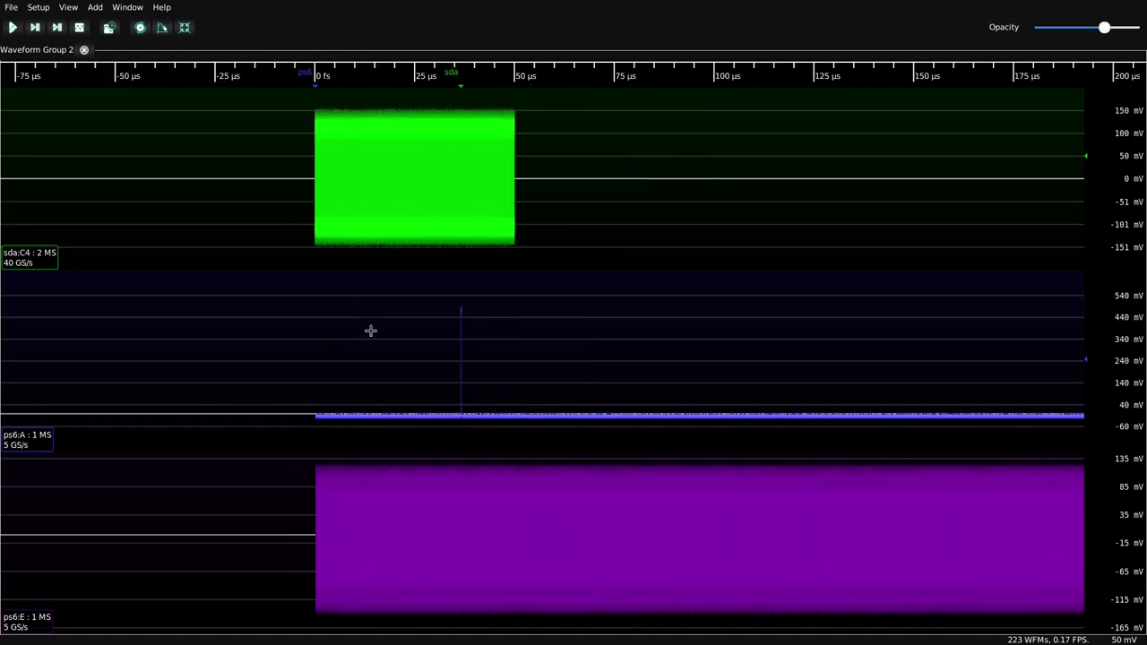
{"action": "left_click_drag", "start_coordinate": [412, 77], "coordinate": [336, 77]}
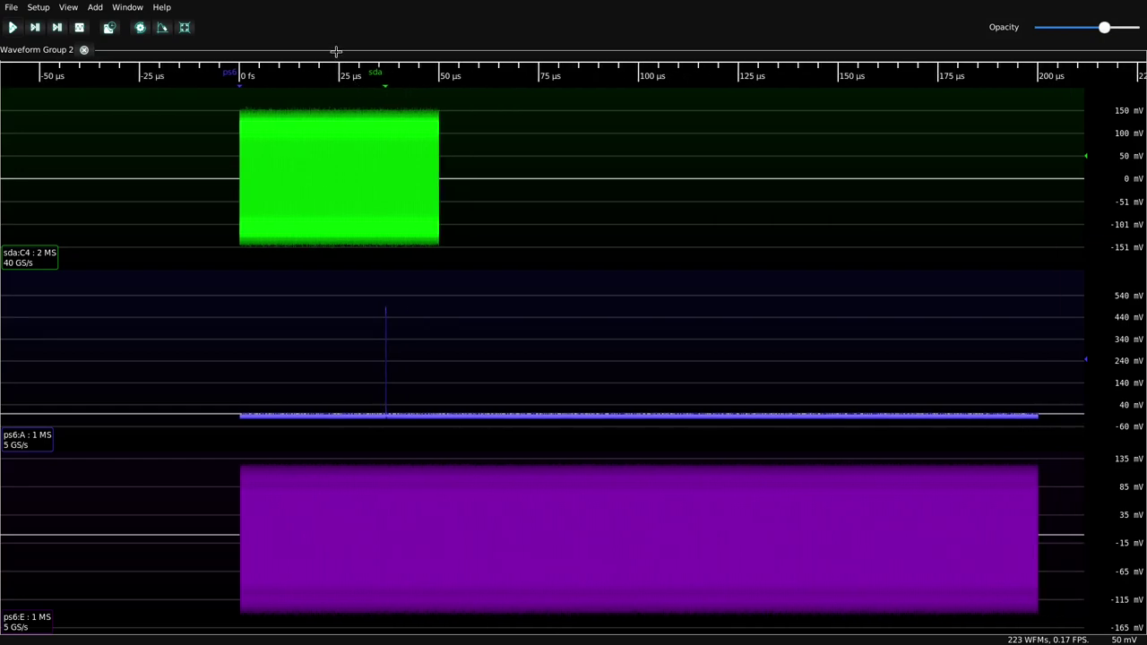
{"action": "double_click", "coordinate": [318, 78]}
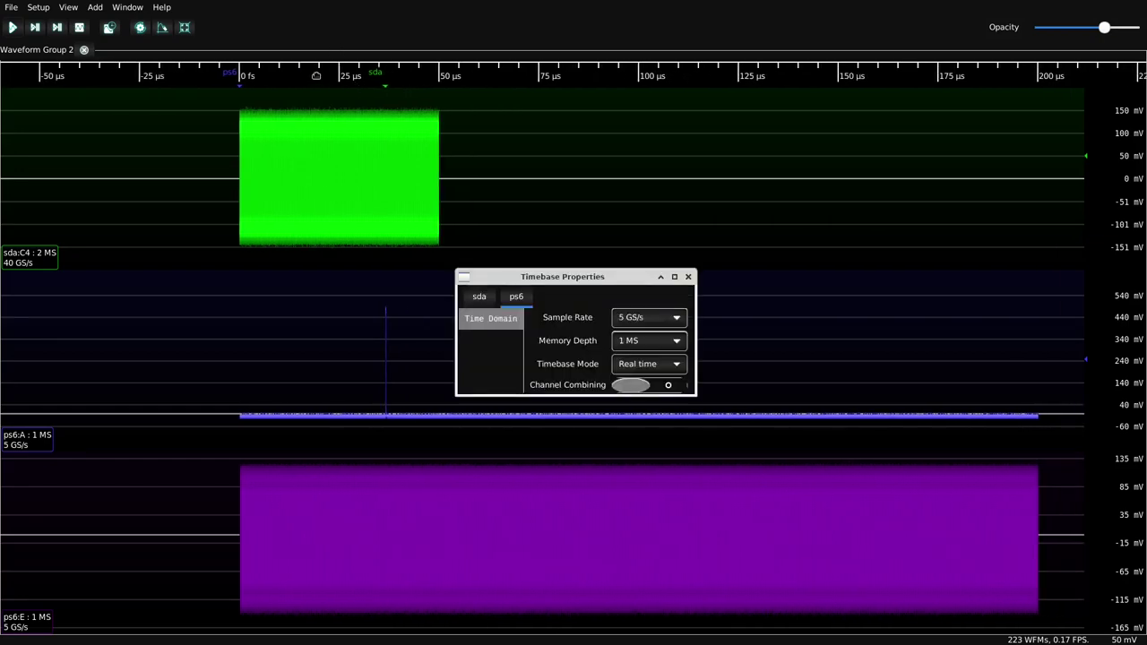
{"action": "left_click", "coordinate": [624, 325]}
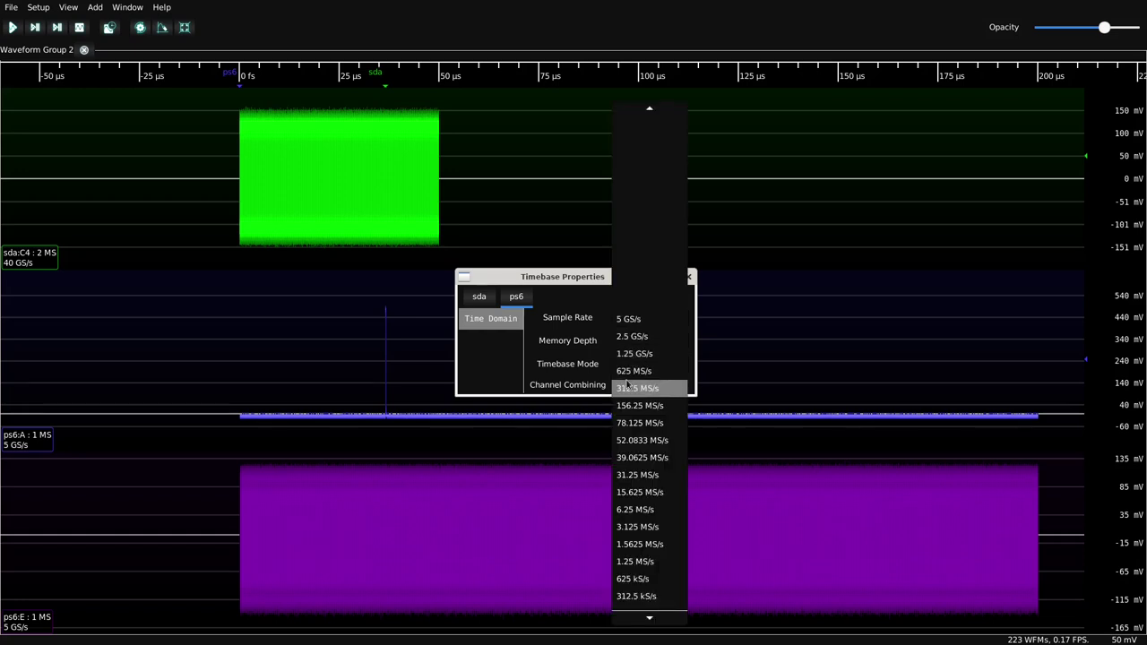
{"action": "left_click", "coordinate": [627, 387]}
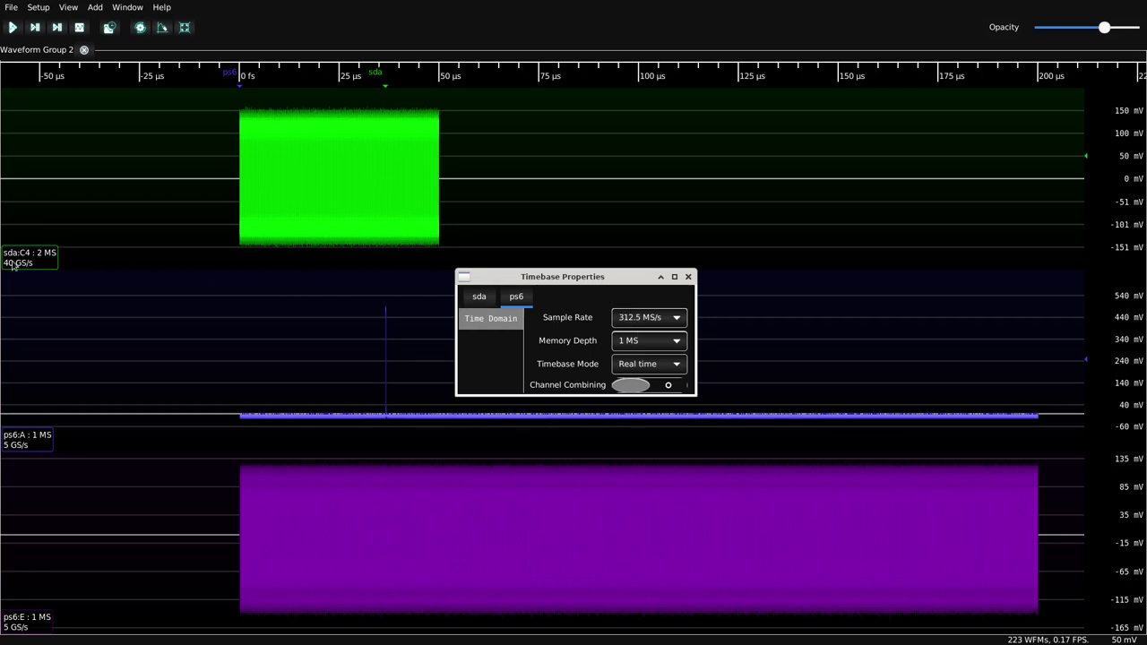
{"action": "left_click", "coordinate": [638, 346]}
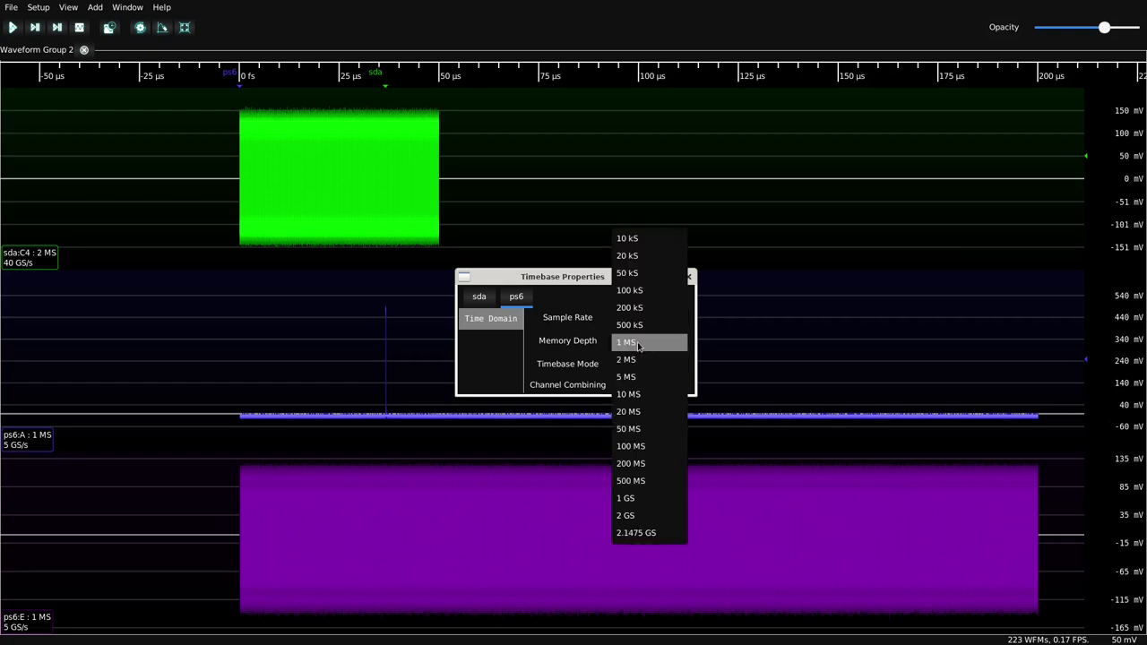
{"action": "left_click", "coordinate": [636, 411]}
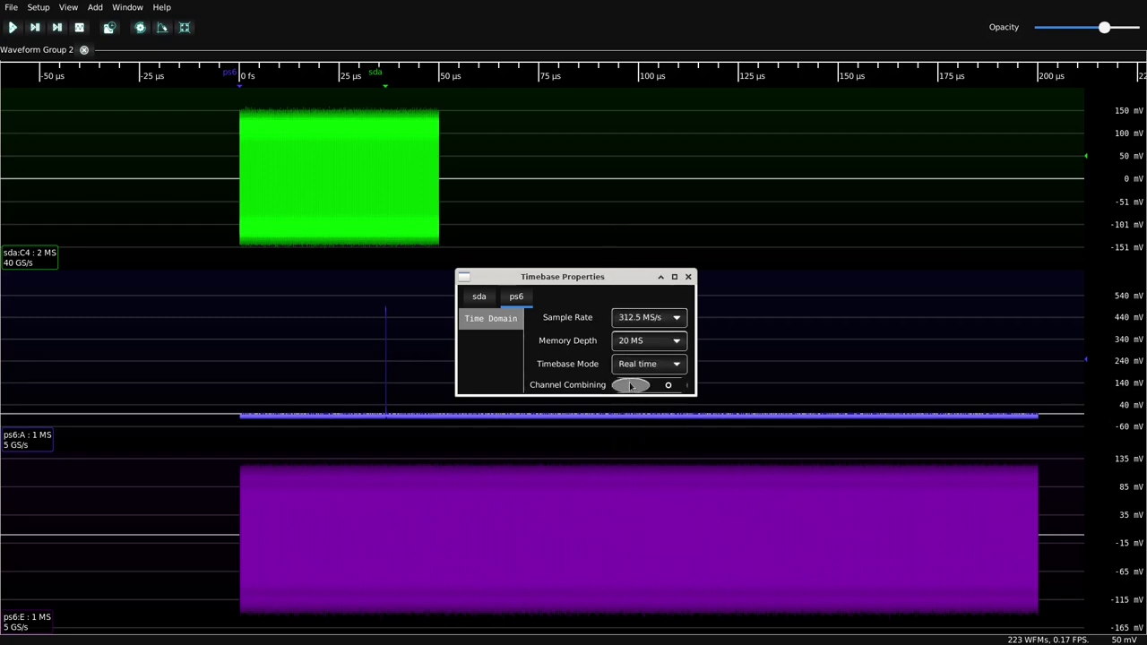
{"action": "left_click", "coordinate": [688, 277]}
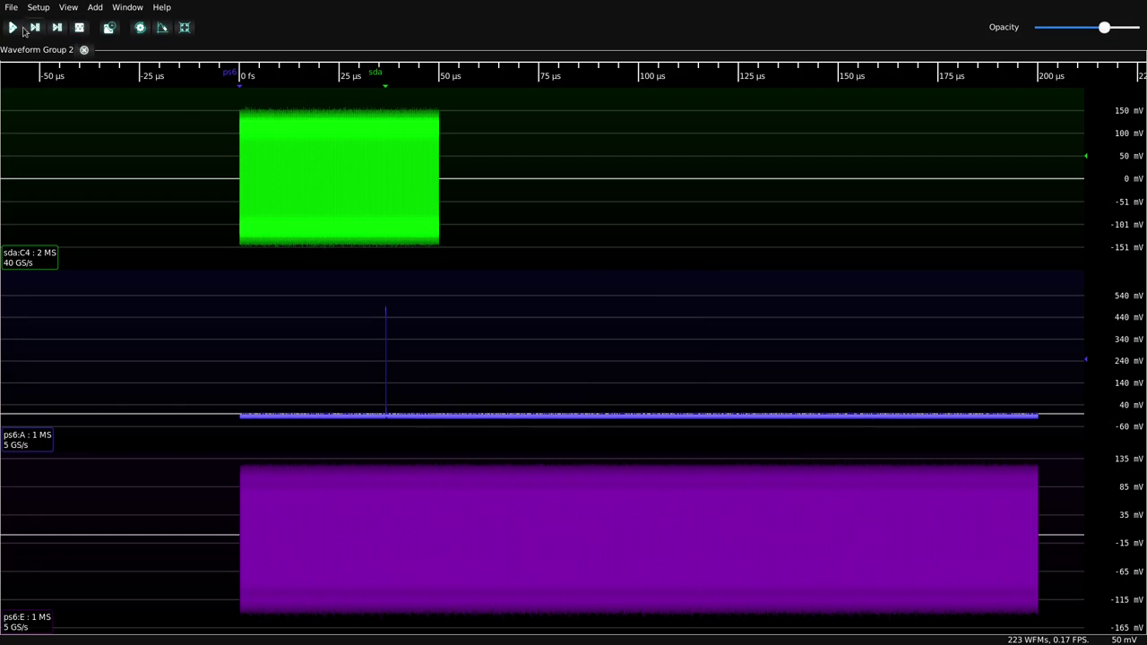
Acquire new waveforms with the longer ps6 capture, then stop triggering
{"action": "left_click", "coordinate": [15, 28]}
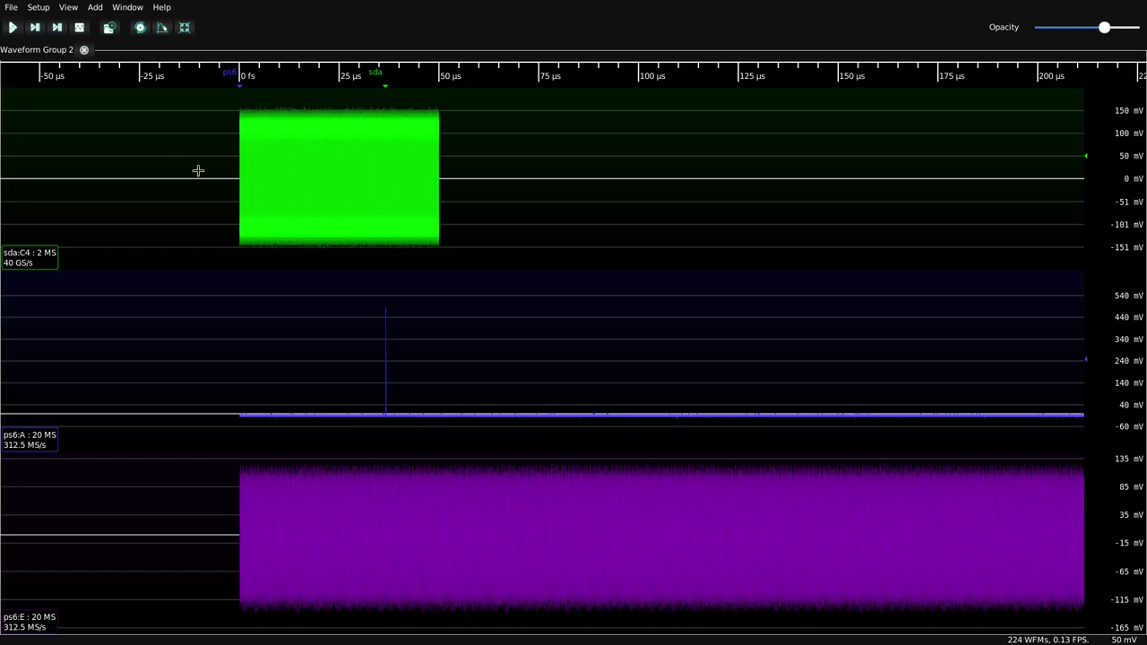
{"action": "scroll", "coordinate": [216, 174], "scroll_direction": "down", "scroll_amount": 8}
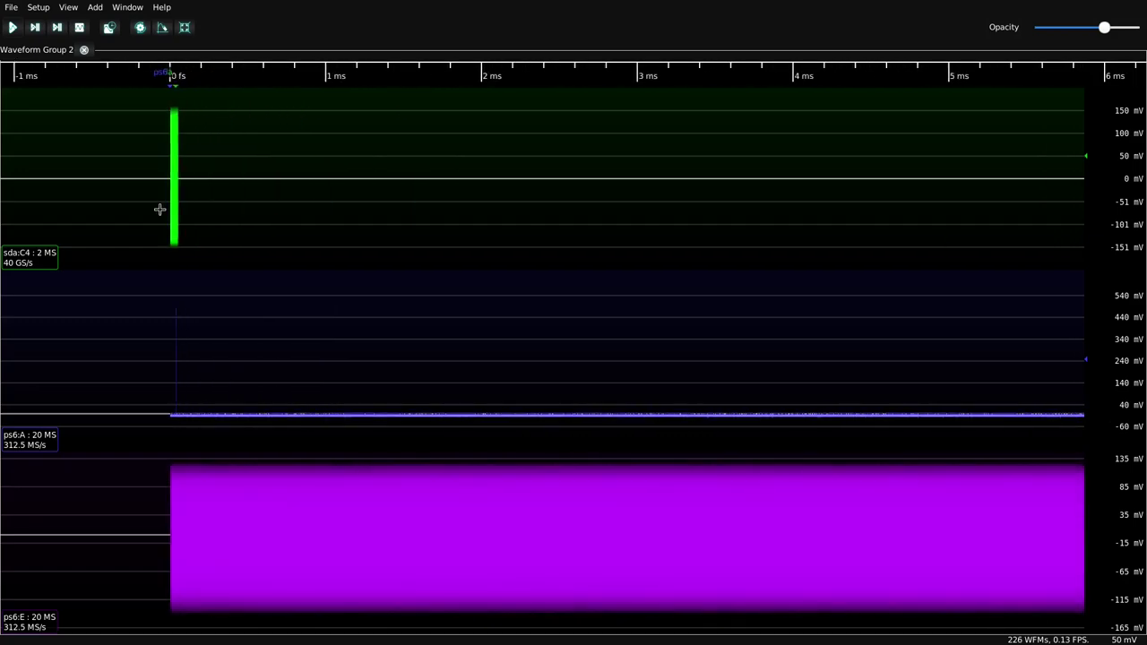
{"action": "scroll", "coordinate": [175, 200], "scroll_direction": "down", "scroll_amount": 3}
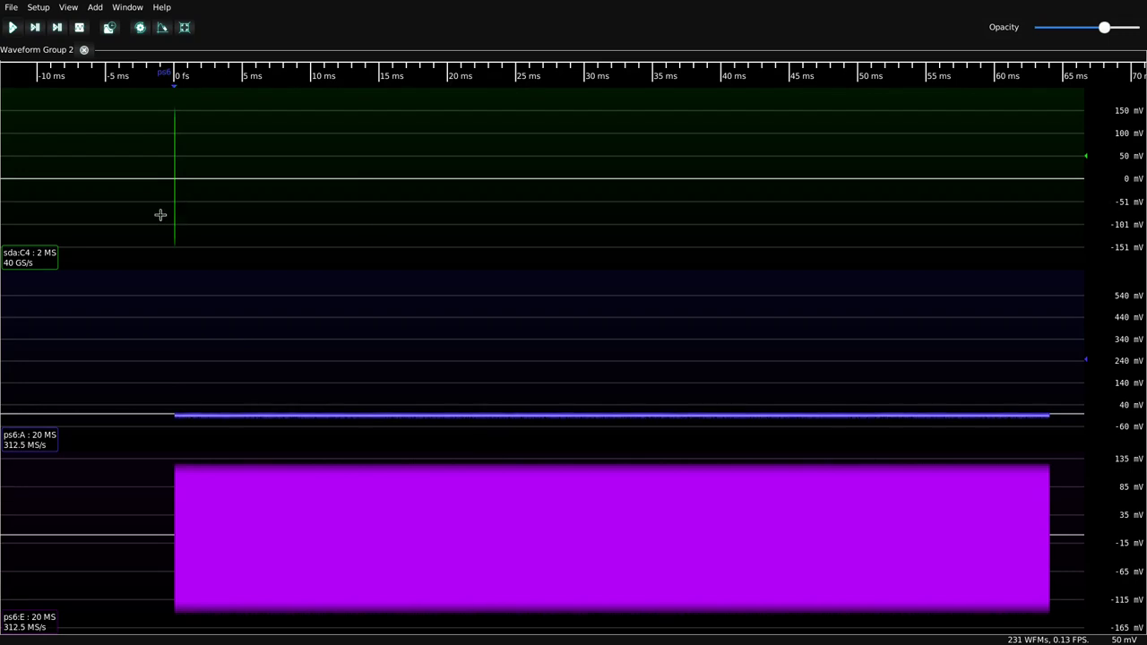
{"action": "scroll", "coordinate": [174, 166], "scroll_direction": "up", "scroll_amount": 8}
{"action": "scroll", "coordinate": [211, 193], "scroll_direction": "up", "scroll_amount": 2}
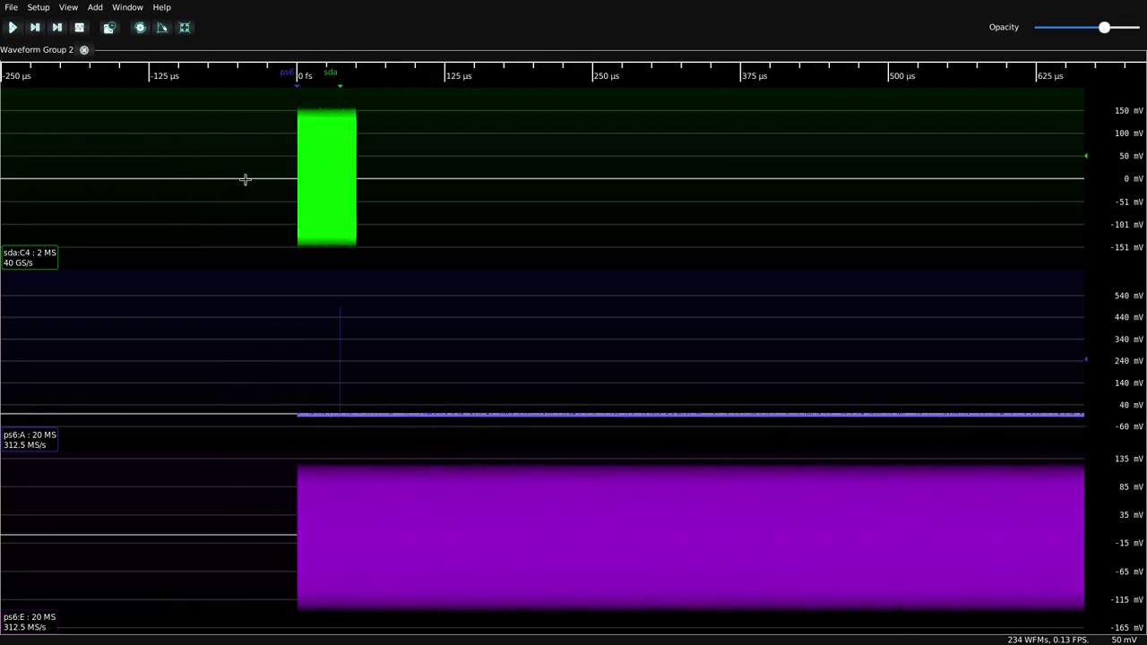
{"action": "left_click", "coordinate": [80, 28]}
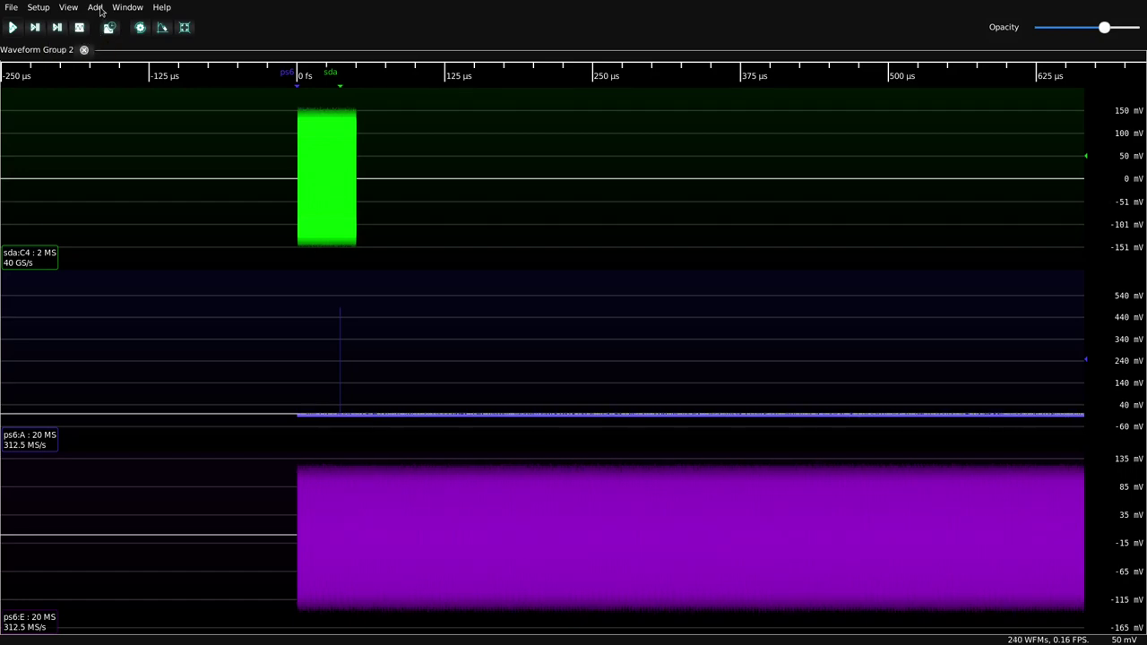
Add ps6:D to the view, named SDA with 10x attenuation, and rescale its axis
{"action": "left_click", "coordinate": [95, 8]}
{"action": "mouse_move", "coordinate": [114, 26]}
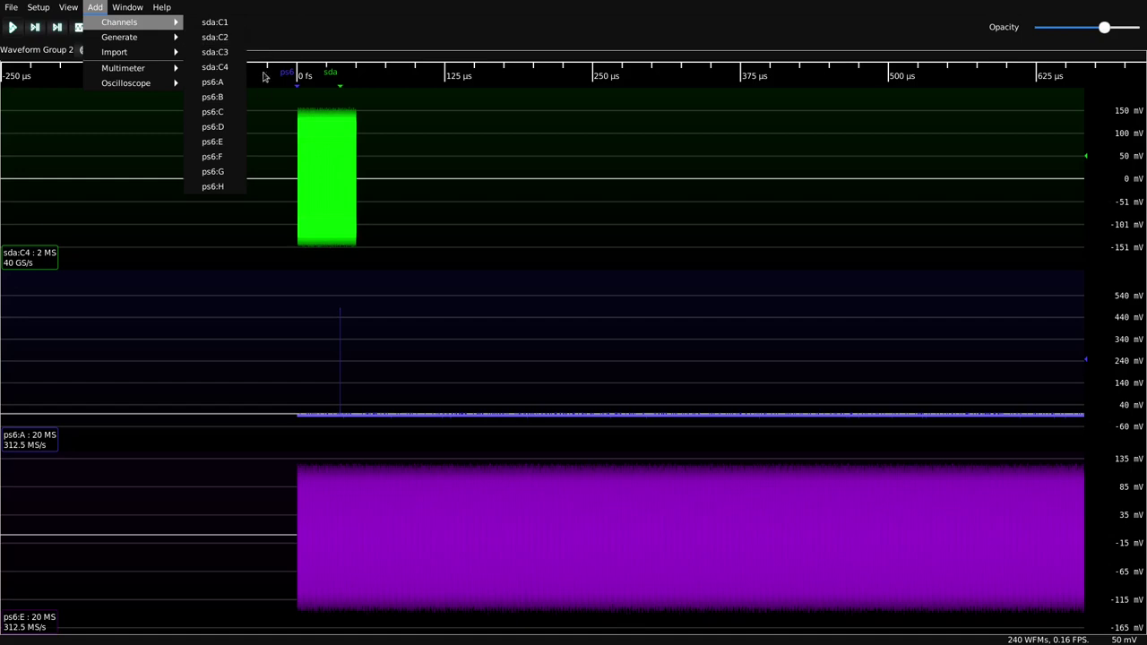
{"action": "left_click", "coordinate": [215, 126]}
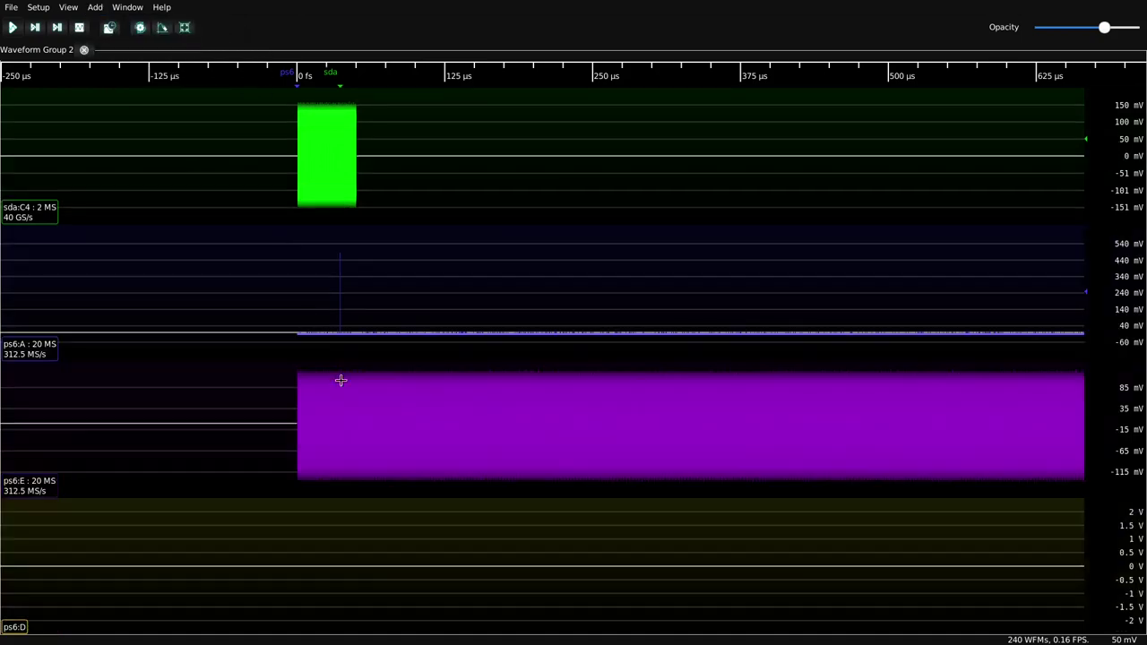
{"action": "double_click", "coordinate": [12, 631]}
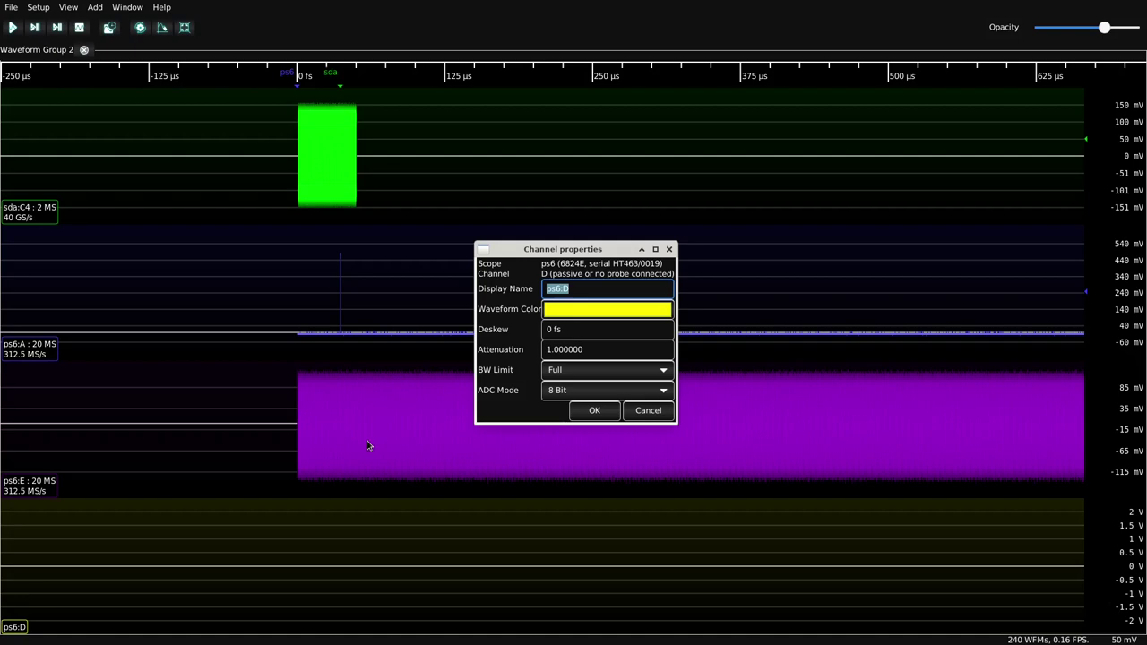
{"action": "type", "text": "SDA"}
{"action": "left_click_drag", "start_coordinate": [586, 349], "coordinate": [537, 353]}
{"action": "type", "text": "10"}
{"action": "left_click", "coordinate": [596, 410]}
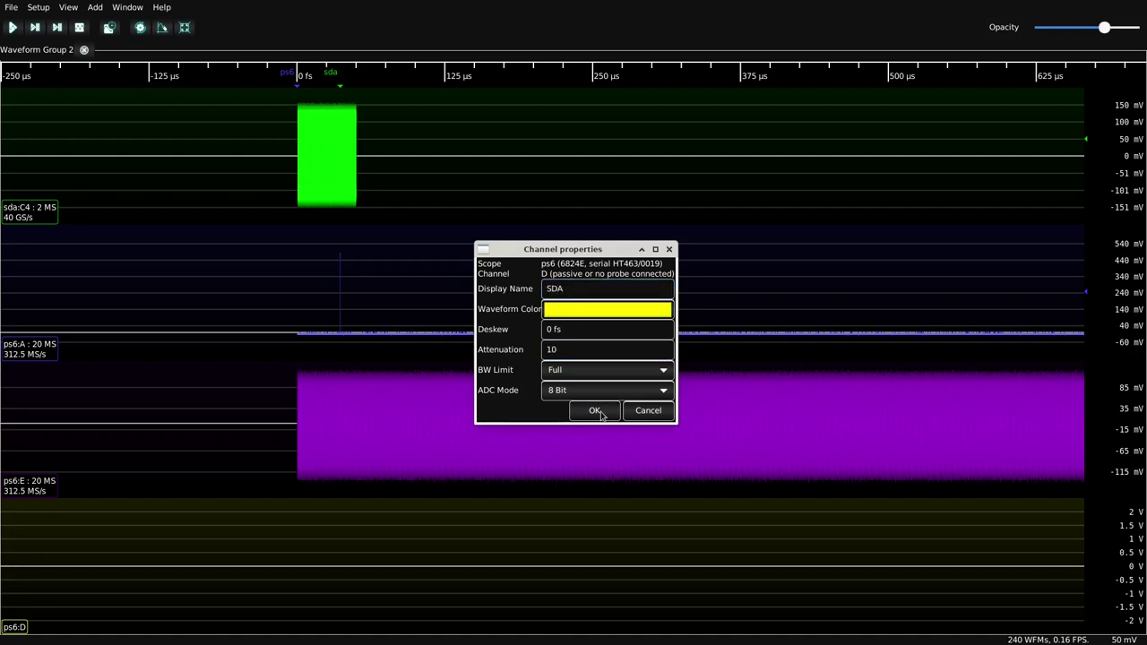
{"action": "scroll", "coordinate": [1099, 566], "scroll_direction": "up", "scroll_amount": 5}
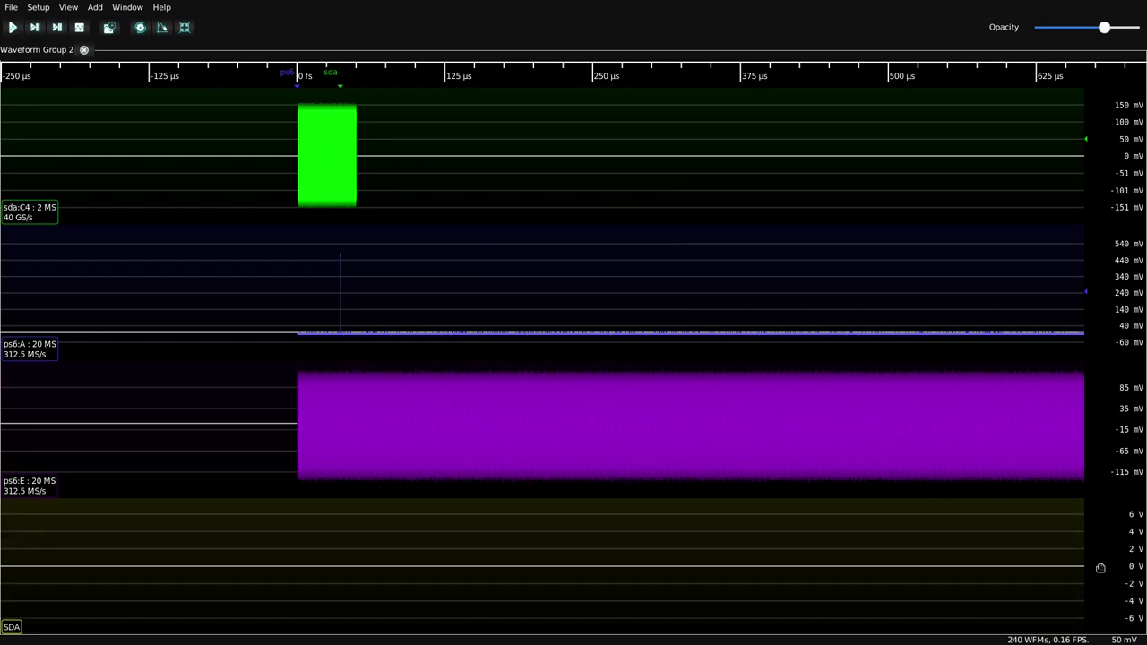
{"action": "scroll", "coordinate": [1105, 581], "scroll_direction": "up", "scroll_amount": 1}
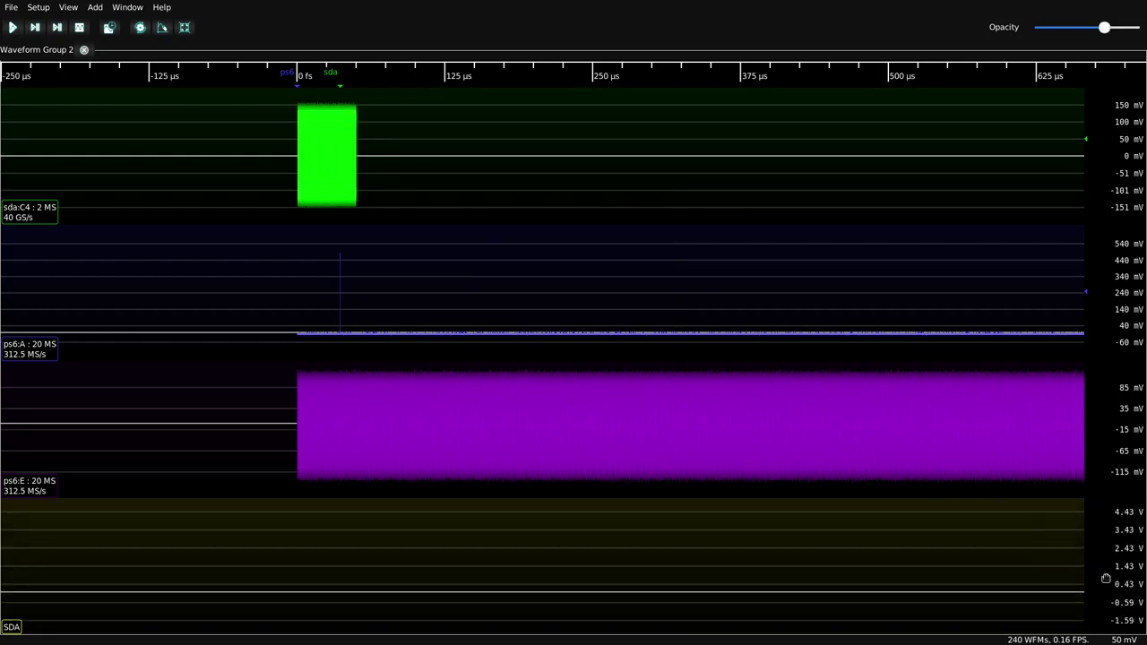
Add ps6:G as SCL with 10x attenuation and rescale both traces to about -0.6 to 3.4 V
{"action": "left_click", "coordinate": [95, 7]}
{"action": "mouse_move", "coordinate": [125, 27]}
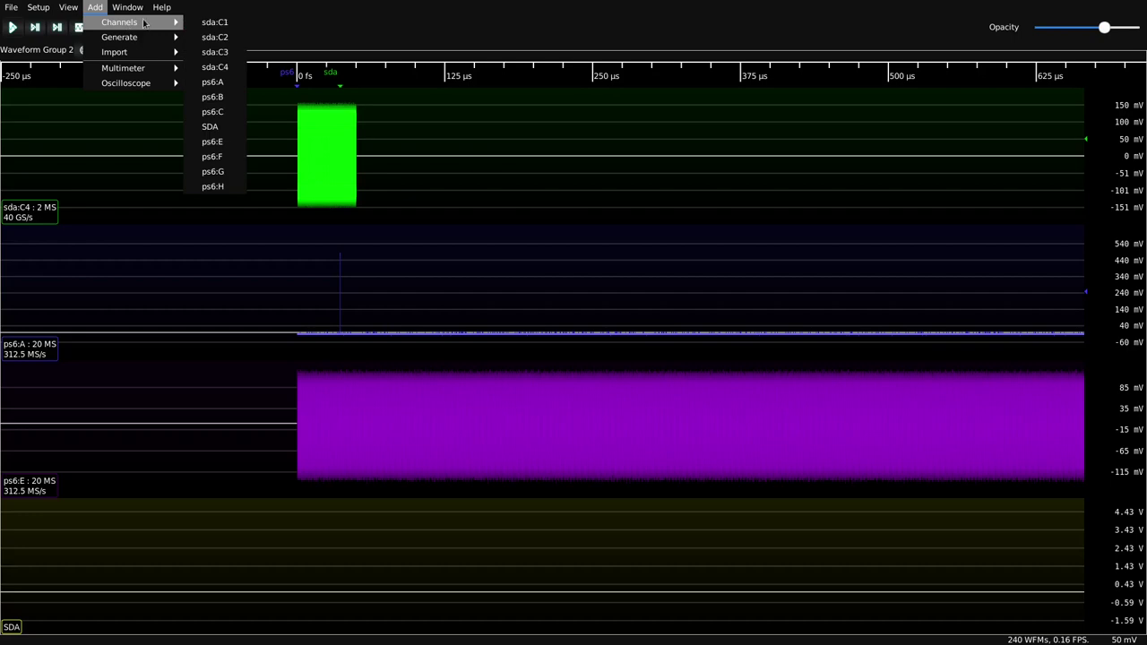
{"action": "left_click", "coordinate": [227, 170]}
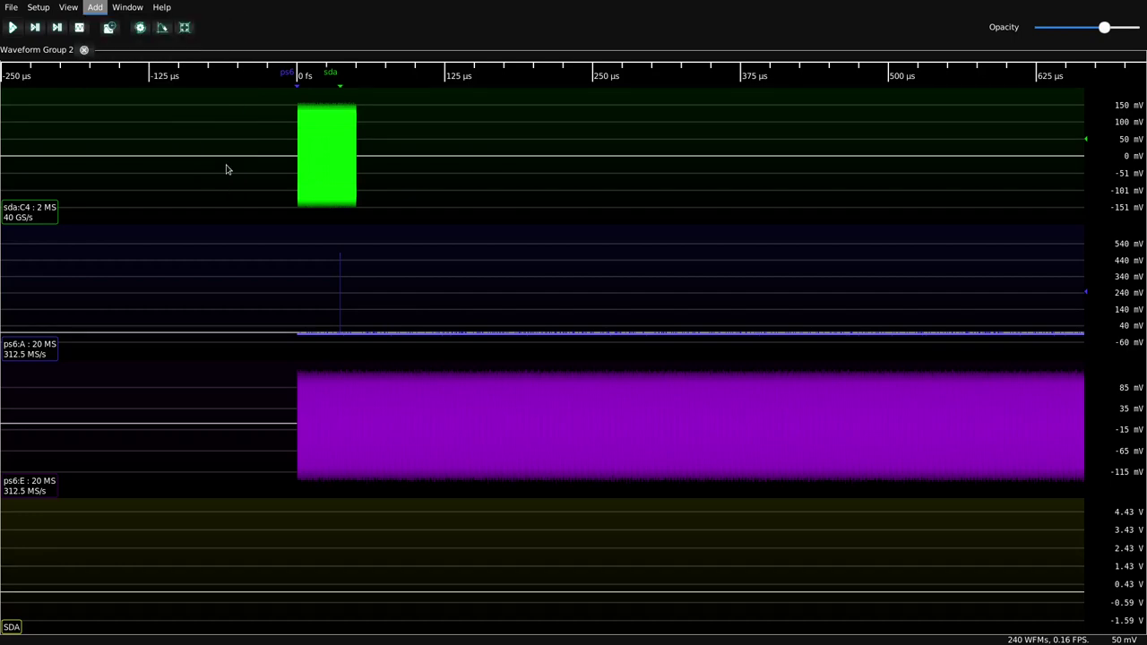
{"action": "double_click", "coordinate": [15, 627]}
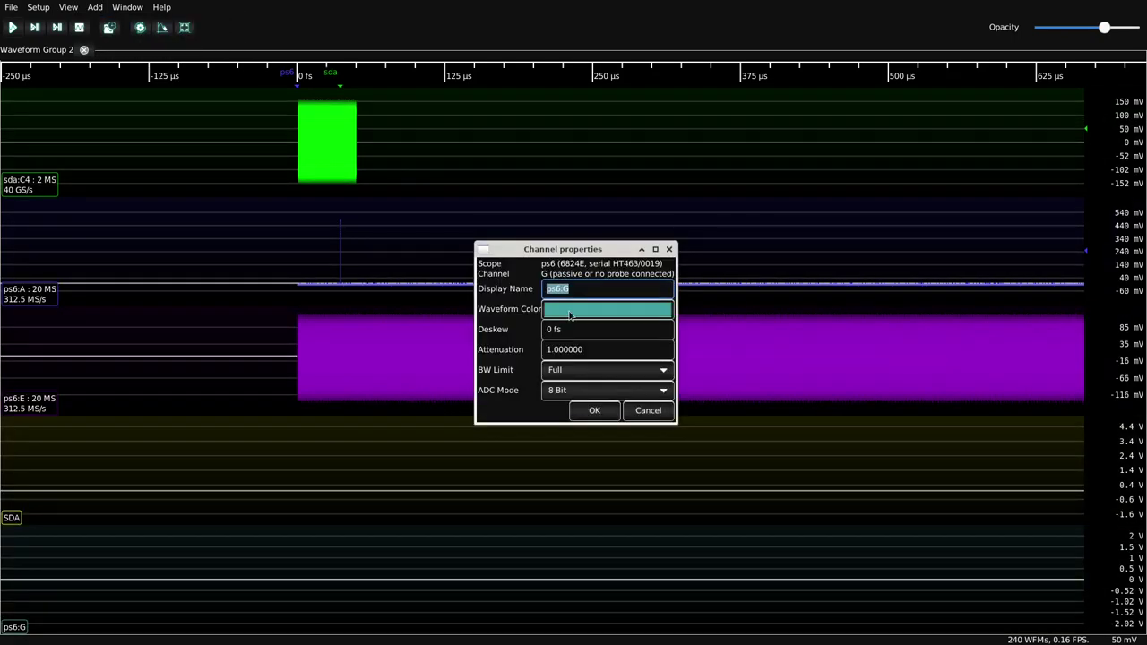
{"action": "type", "text": "SCL"}
{"action": "left_click_drag", "start_coordinate": [607, 349], "coordinate": [490, 347]}
{"action": "type", "text": "10"}
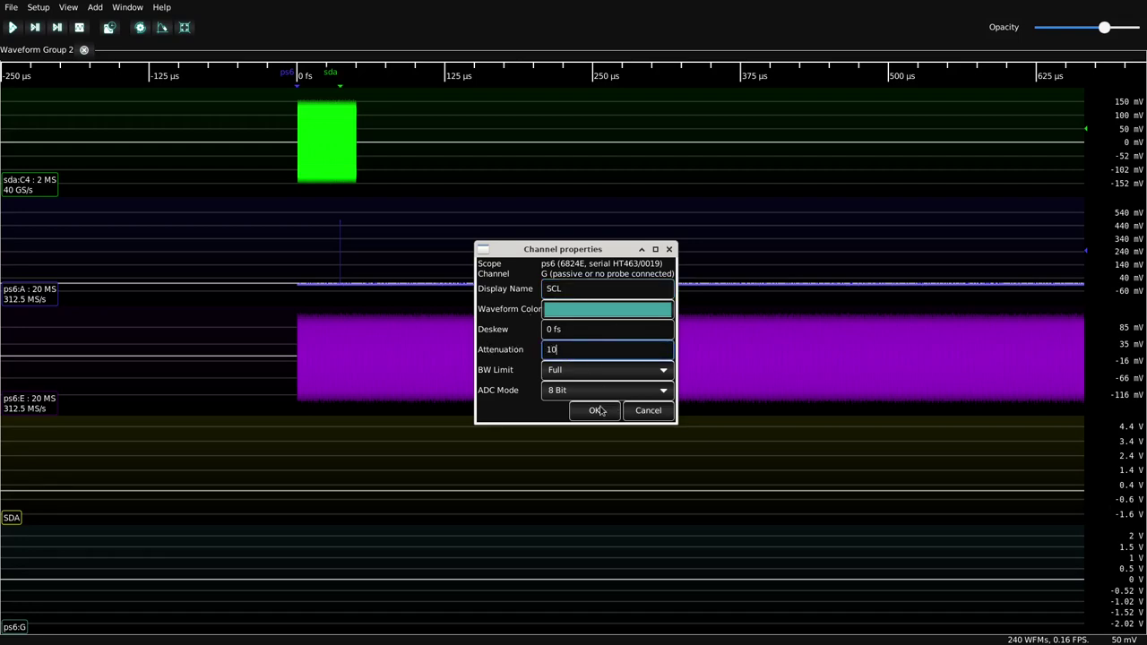
{"action": "left_click", "coordinate": [596, 410]}
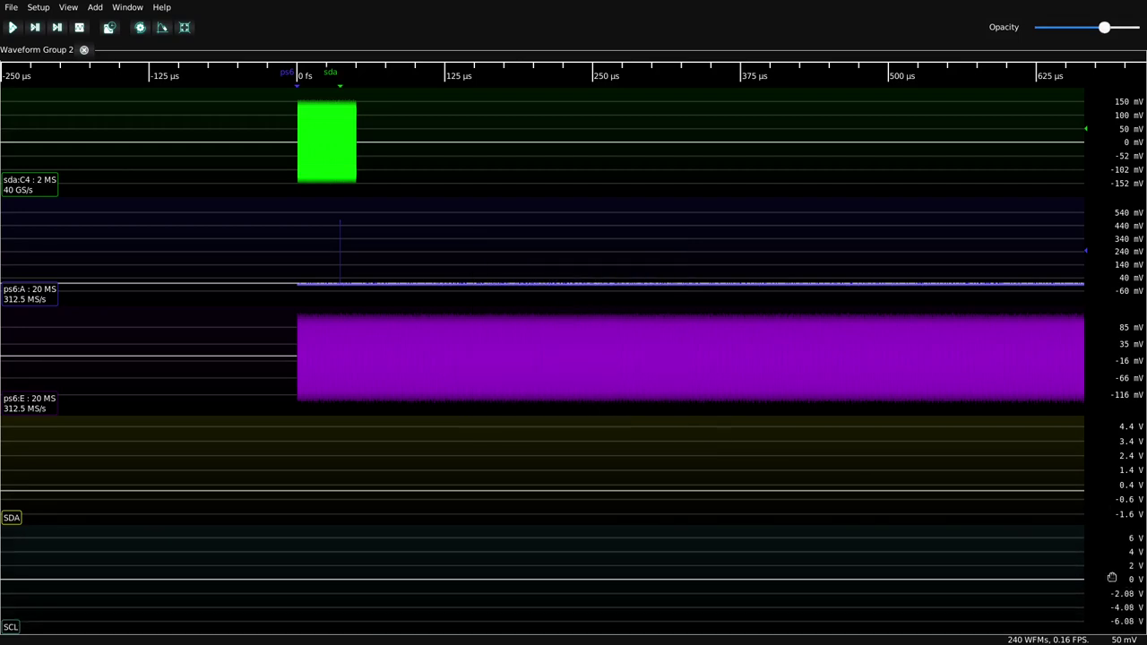
{"action": "scroll", "coordinate": [1109, 588], "scroll_direction": "up", "scroll_amount": 2}
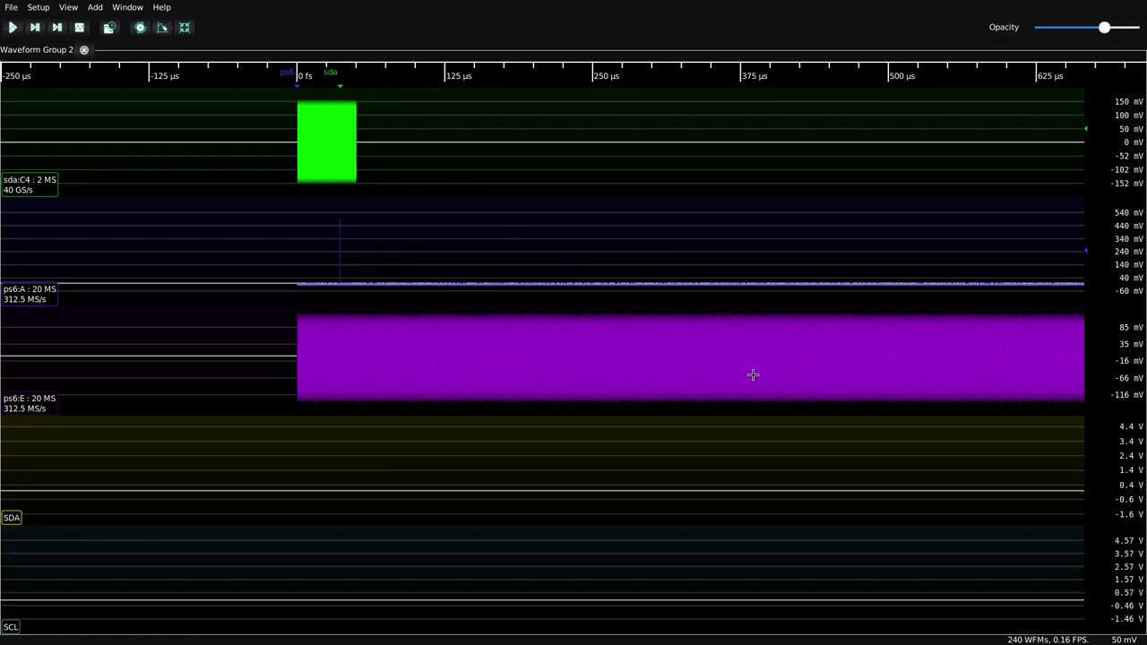
{"action": "scroll", "coordinate": [1104, 467], "scroll_direction": "up", "scroll_amount": 1}
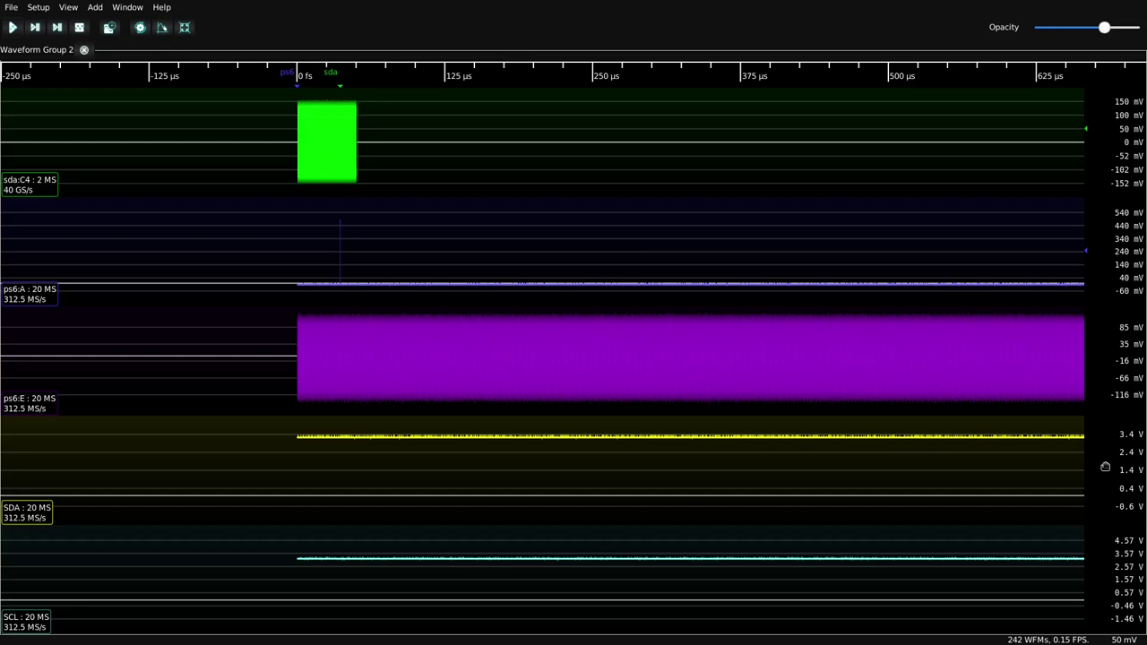
{"action": "scroll", "coordinate": [1105, 467], "scroll_direction": "up", "scroll_amount": 1}
{"action": "scroll", "coordinate": [1104, 579], "scroll_direction": "up", "scroll_amount": 1}
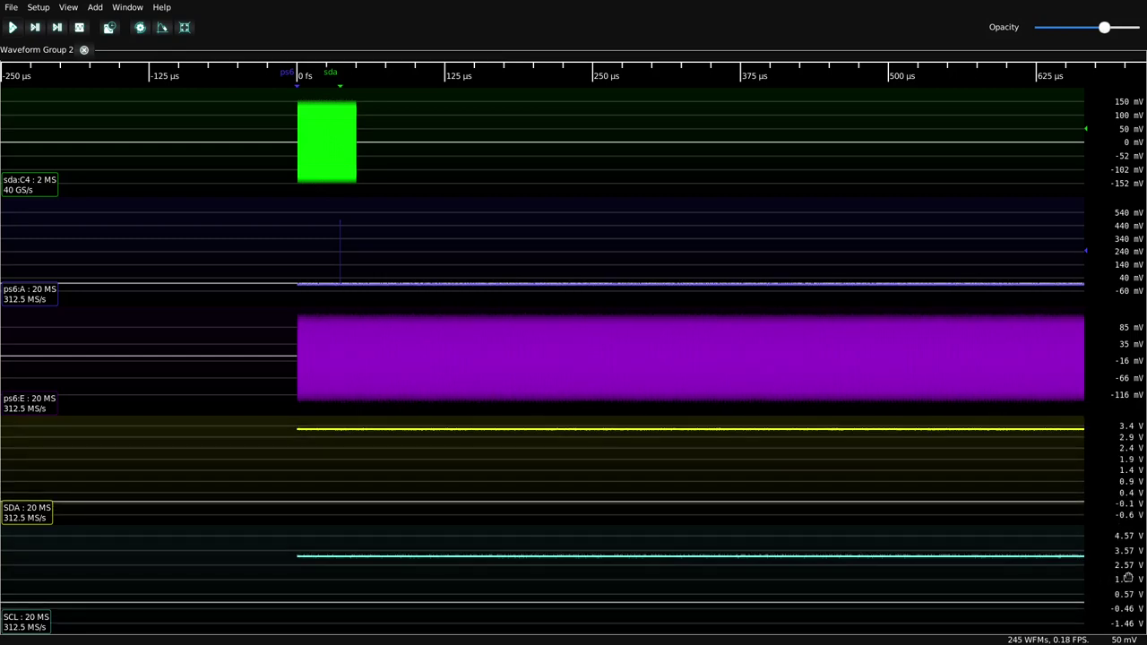
{"action": "scroll", "coordinate": [1128, 578], "scroll_direction": "up", "scroll_amount": 2}
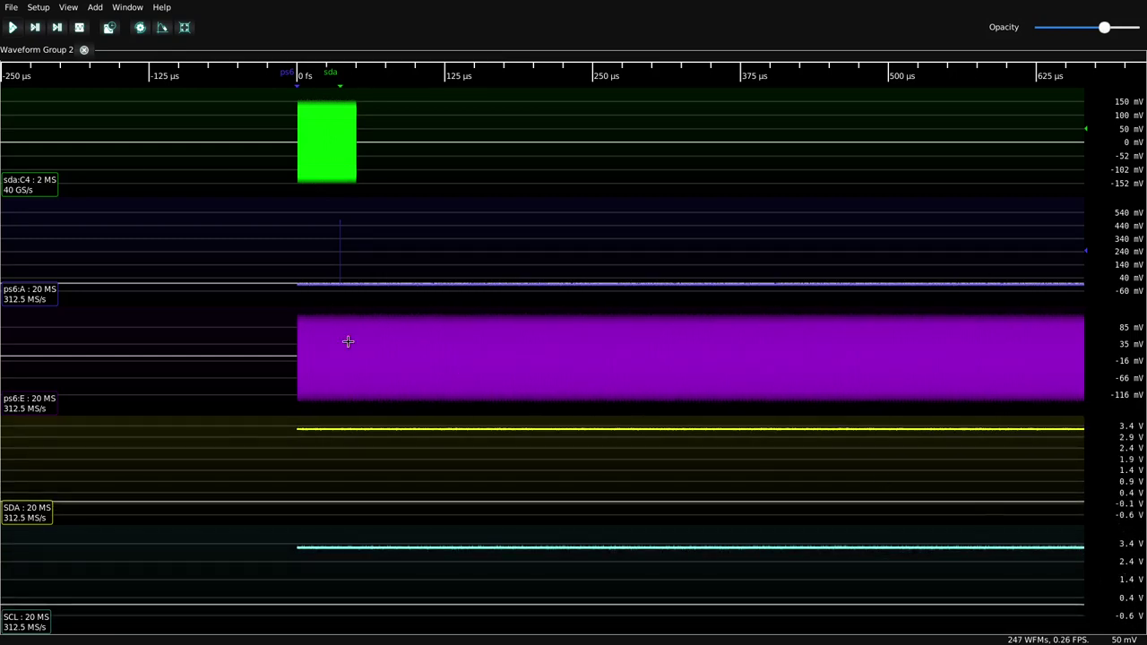
{"action": "scroll", "coordinate": [97, 309], "scroll_direction": "down", "scroll_amount": 3}
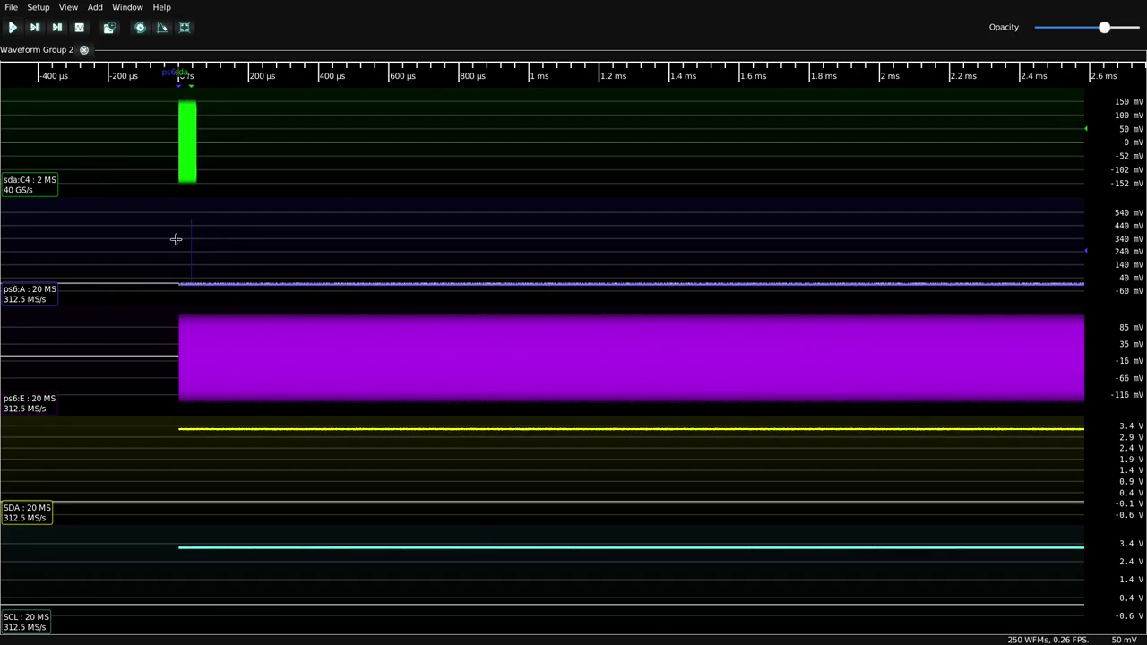
Give the sda scope a Dropout trigger with 5 µs dropout time on falling edges
{"action": "left_click", "coordinate": [47, 9]}
{"action": "mouse_move", "coordinate": [81, 37]}
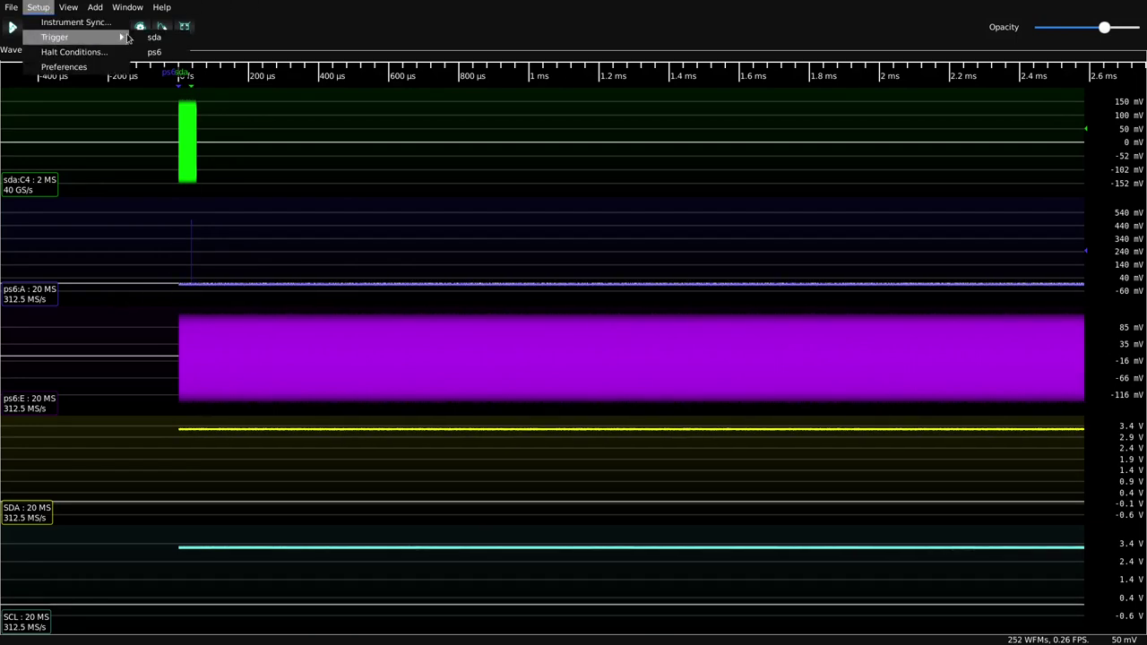
{"action": "left_click", "coordinate": [147, 40]}
{"action": "left_click", "coordinate": [584, 289]}
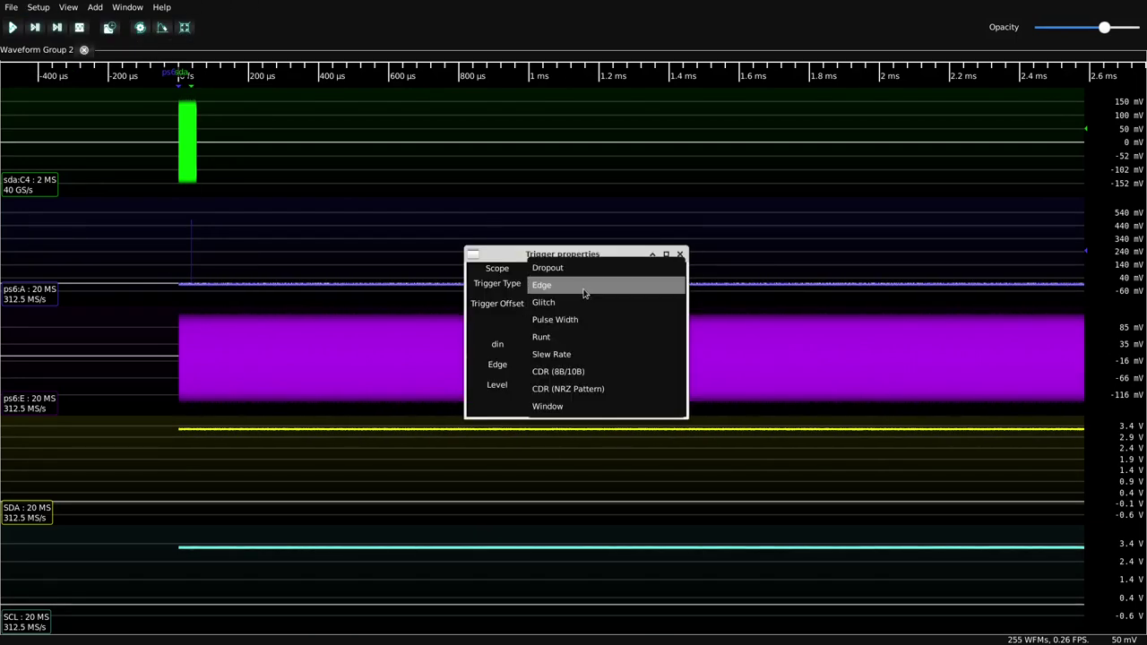
{"action": "left_click", "coordinate": [590, 270]}
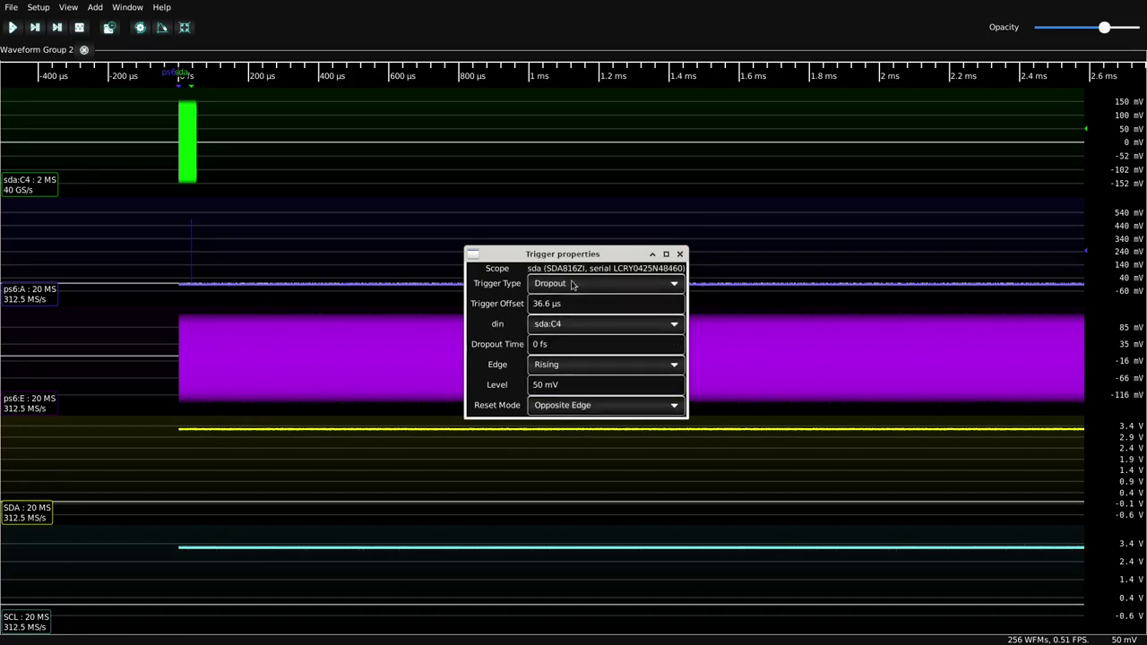
{"action": "left_click", "coordinate": [572, 346]}
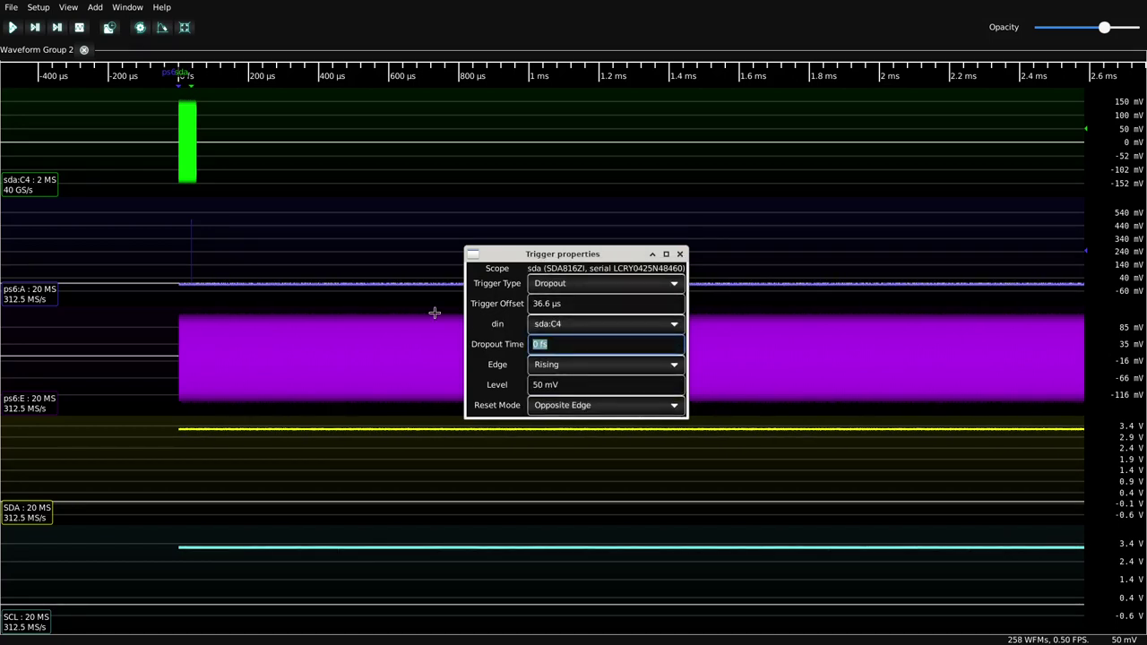
{"action": "type", "text": "10"}
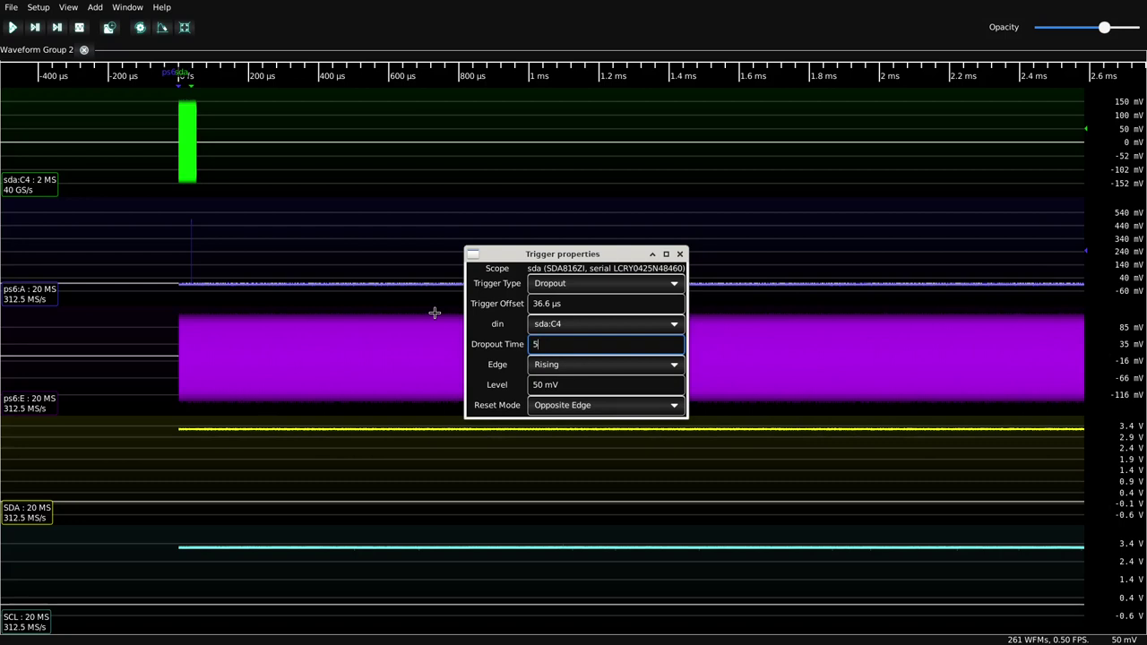
{"action": "left_click", "coordinate": [584, 364]}
{"action": "left_click", "coordinate": [584, 364]}
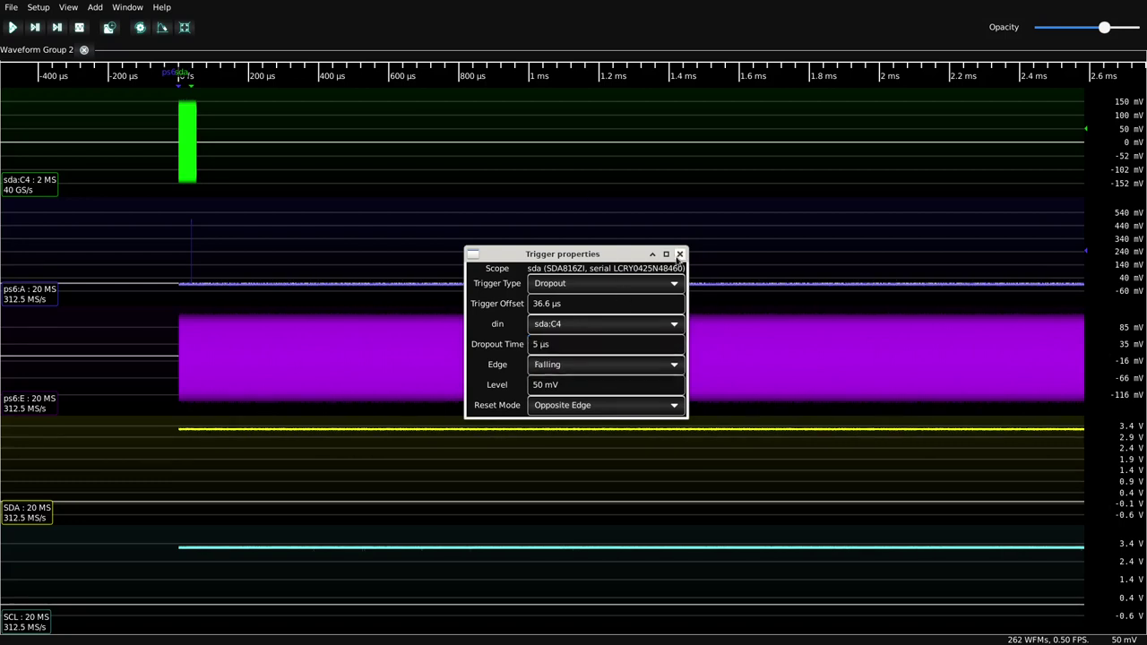
{"action": "left_click", "coordinate": [679, 253]}
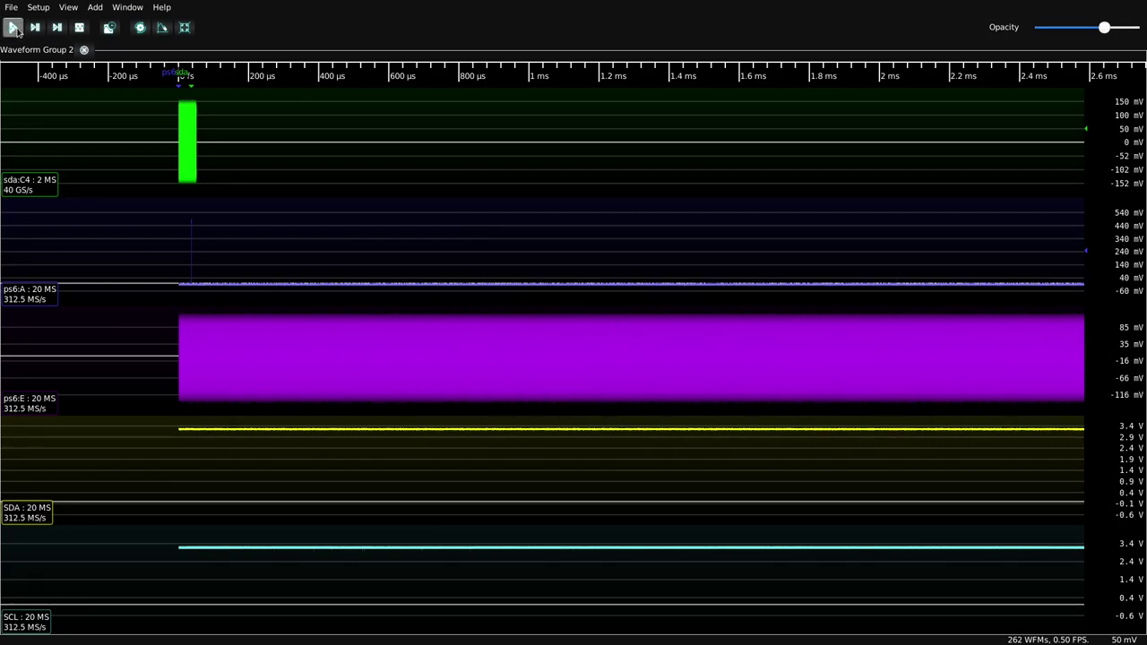
Capture a new triggered acquisition showing the SDA/SCL I2C burst from the trigger point
{"action": "left_click", "coordinate": [13, 28]}
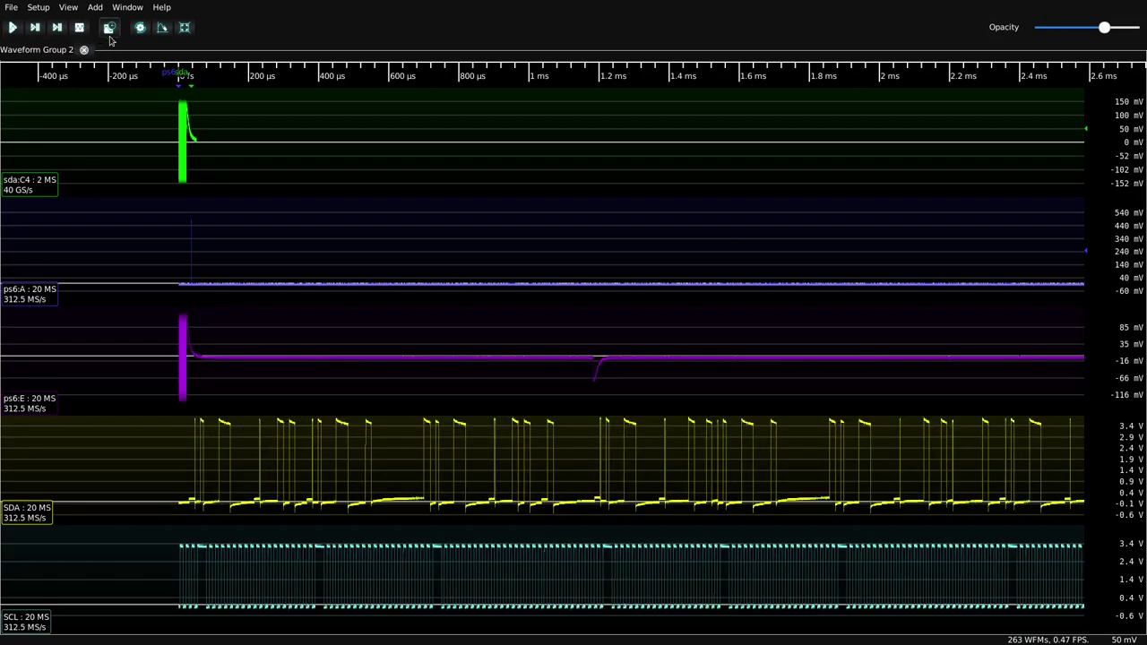
{"action": "scroll", "coordinate": [402, 116], "scroll_direction": "down", "scroll_amount": 10}
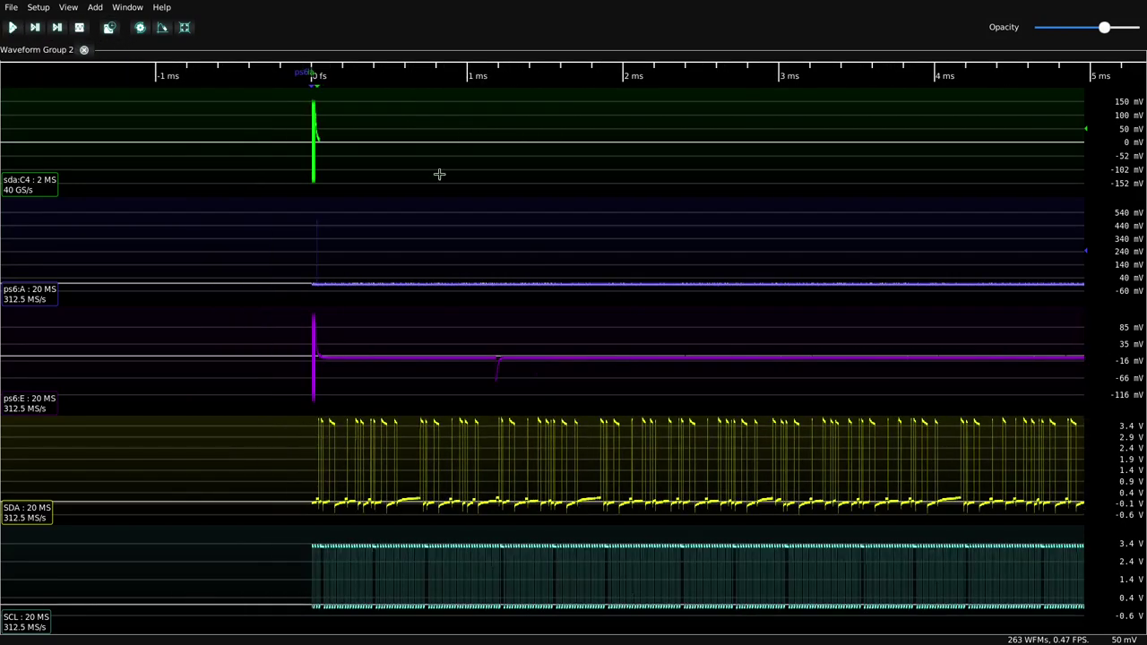
{"action": "scroll", "coordinate": [618, 345], "scroll_direction": "down", "scroll_amount": 1}
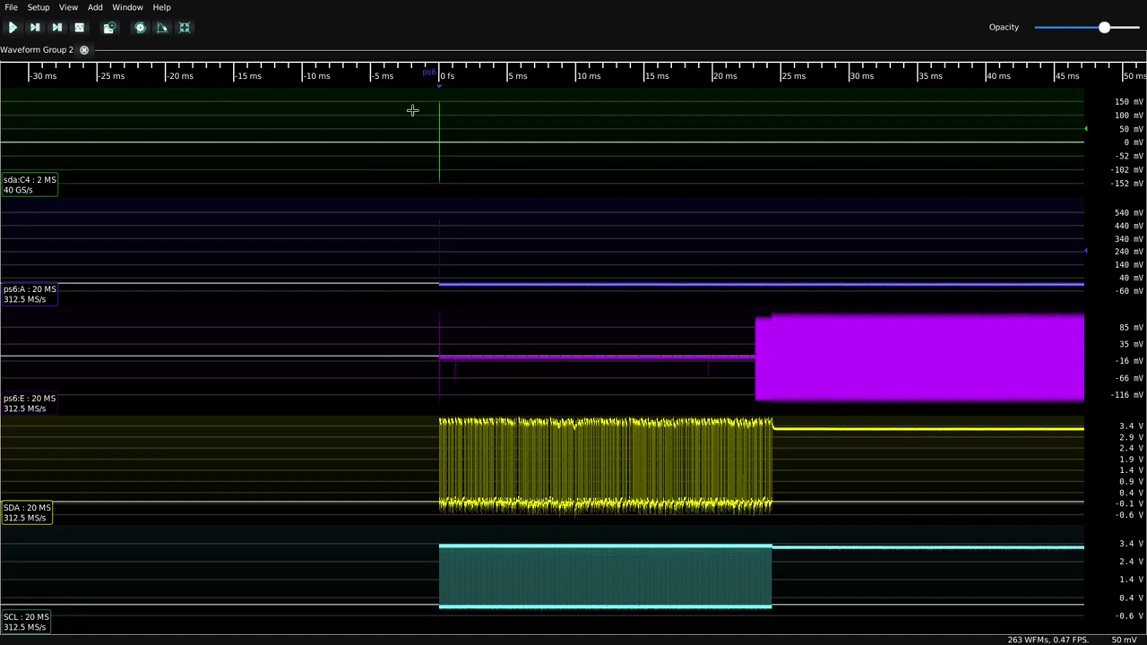
{"action": "scroll", "coordinate": [482, 440], "scroll_direction": "up", "scroll_amount": 7}
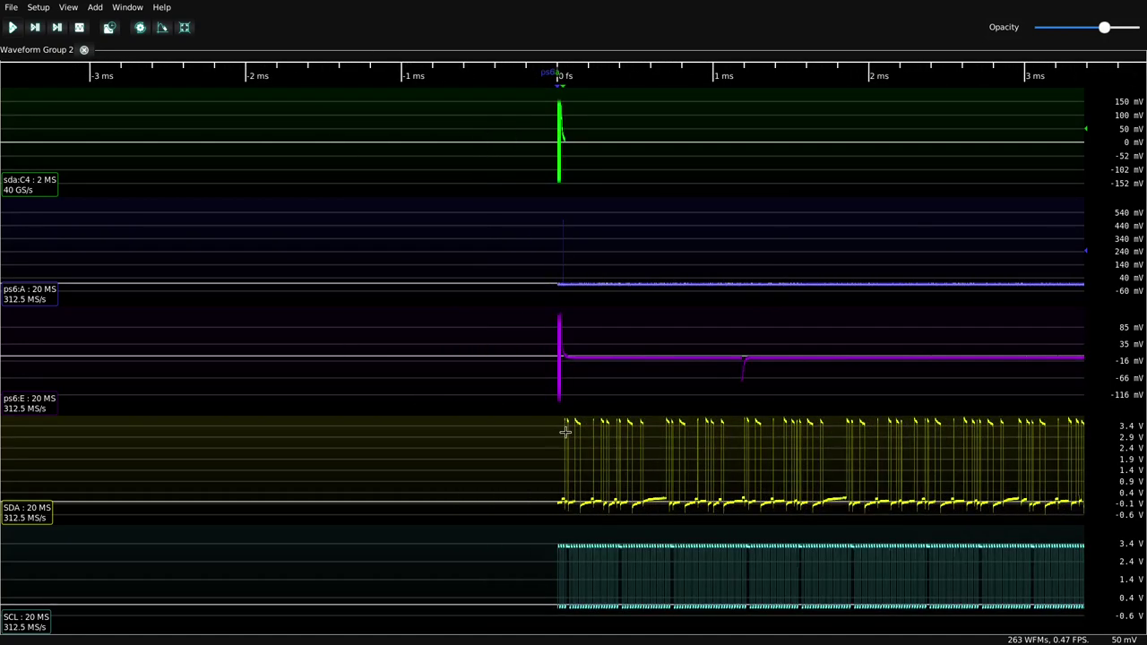
{"action": "scroll", "coordinate": [574, 134], "scroll_direction": "up", "scroll_amount": 1}
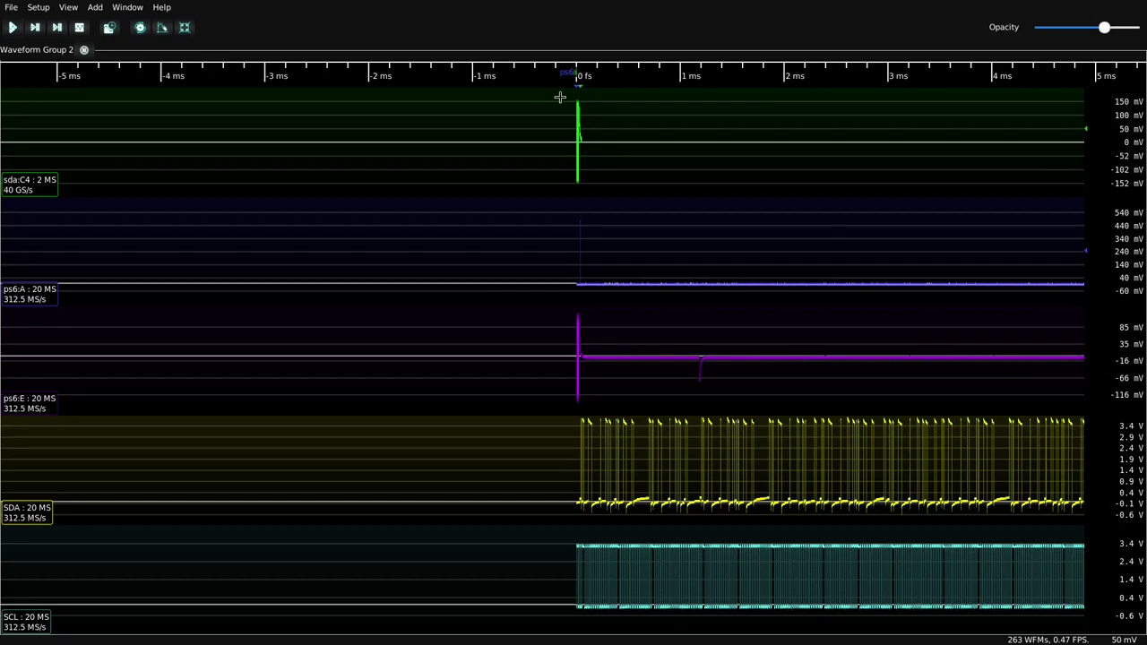
Offset the ps6 waveforms to about -15.5 ms so the whole I2C burst is in view
{"action": "left_click_drag", "start_coordinate": [561, 97], "coordinate": [609, 87]}
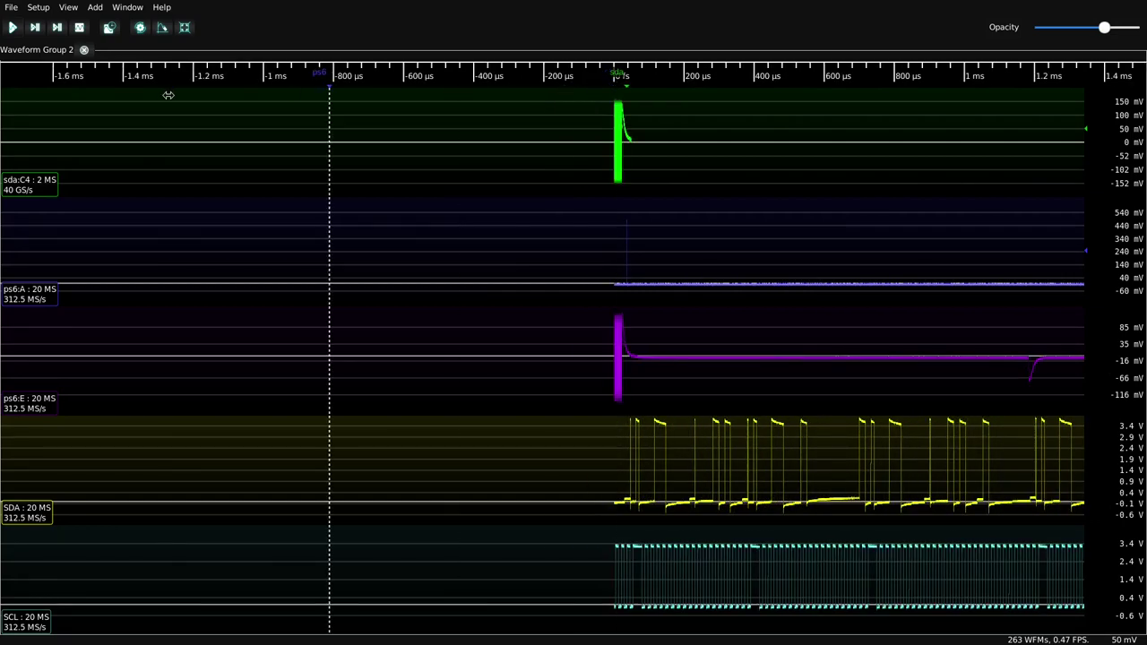
{"action": "scroll", "coordinate": [677, 87], "scroll_direction": "down", "scroll_amount": 3}
{"action": "scroll", "coordinate": [582, 97], "scroll_direction": "down", "scroll_amount": 3}
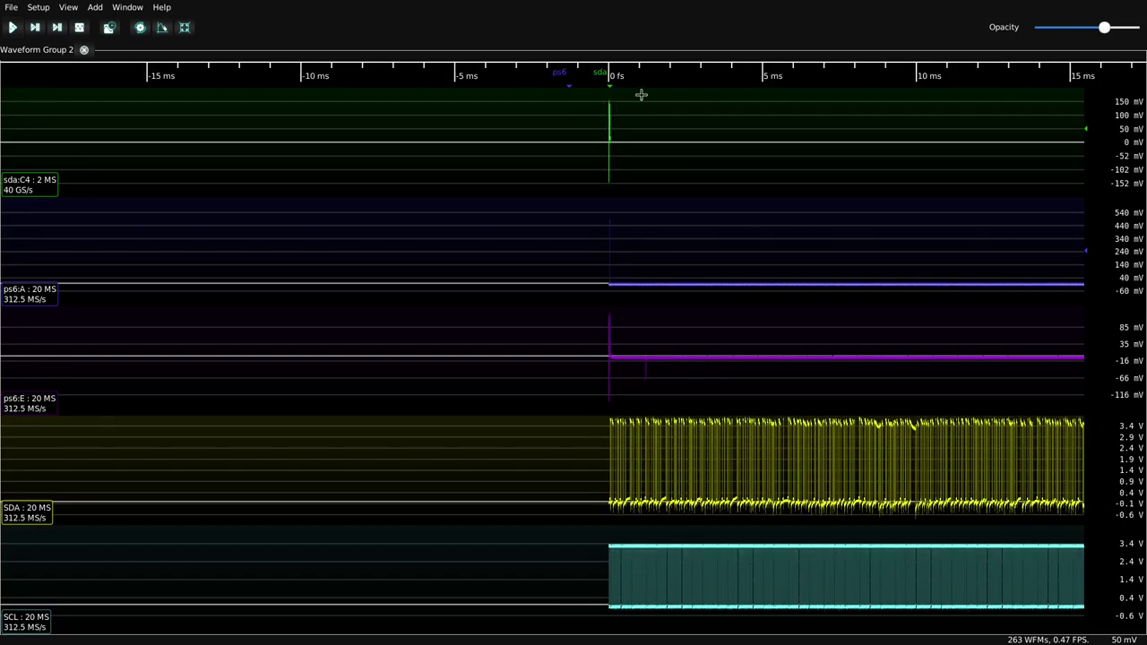
{"action": "scroll", "coordinate": [550, 89], "scroll_direction": "down", "scroll_amount": 3}
{"action": "mouse_move", "coordinate": [585, 80]}
{"action": "left_mouse_down"}
{"action": "mouse_move", "coordinate": [246, 83]}
{"action": "mouse_move", "coordinate": [325, 83]}
{"action": "mouse_move", "coordinate": [311, 84]}
{"action": "left_mouse_up"}
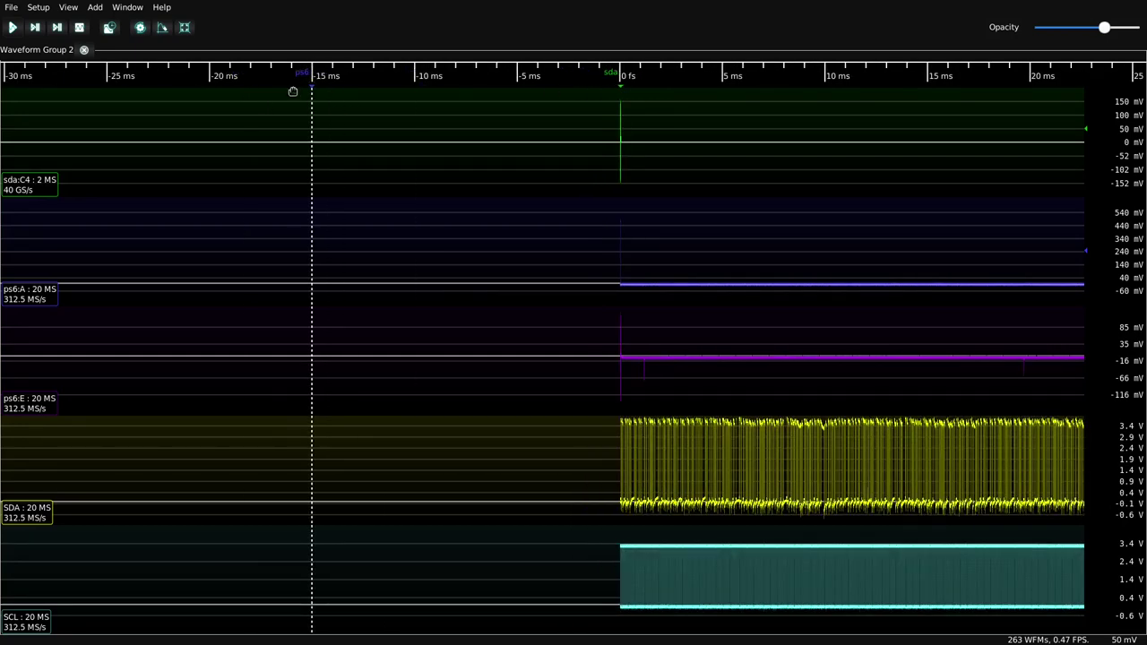
{"action": "scroll", "coordinate": [179, 93], "scroll_direction": "down", "scroll_amount": 1}
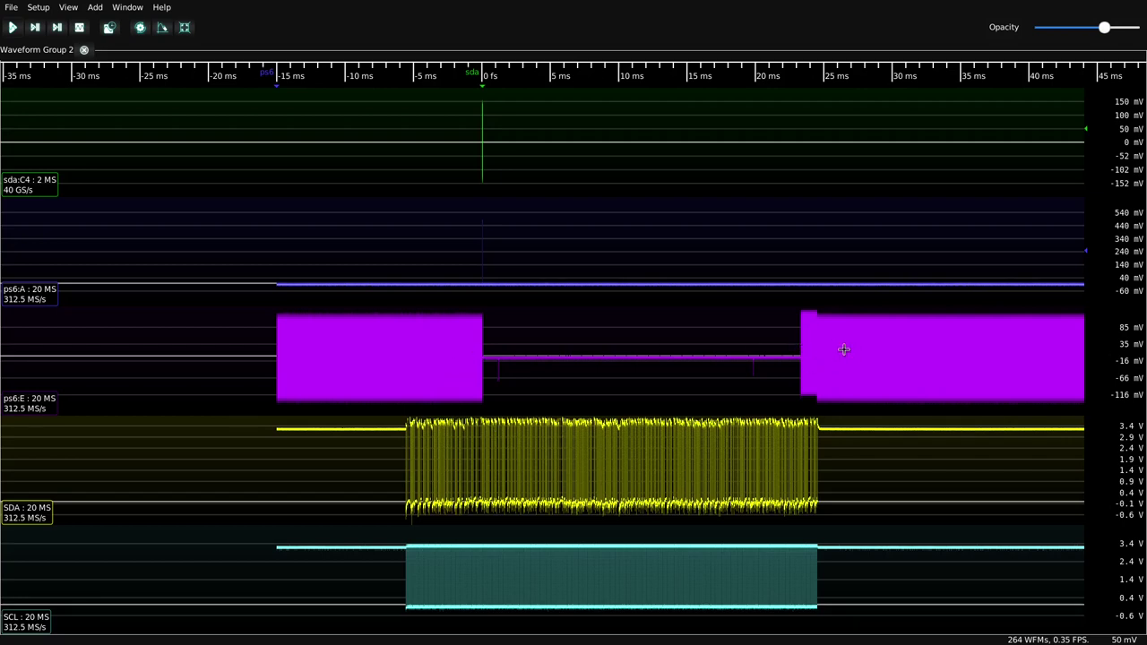
Add a Threshold filter on SDA with 50 mV hysteresis and a 1.65 V threshold
{"action": "right_click", "coordinate": [579, 447]}
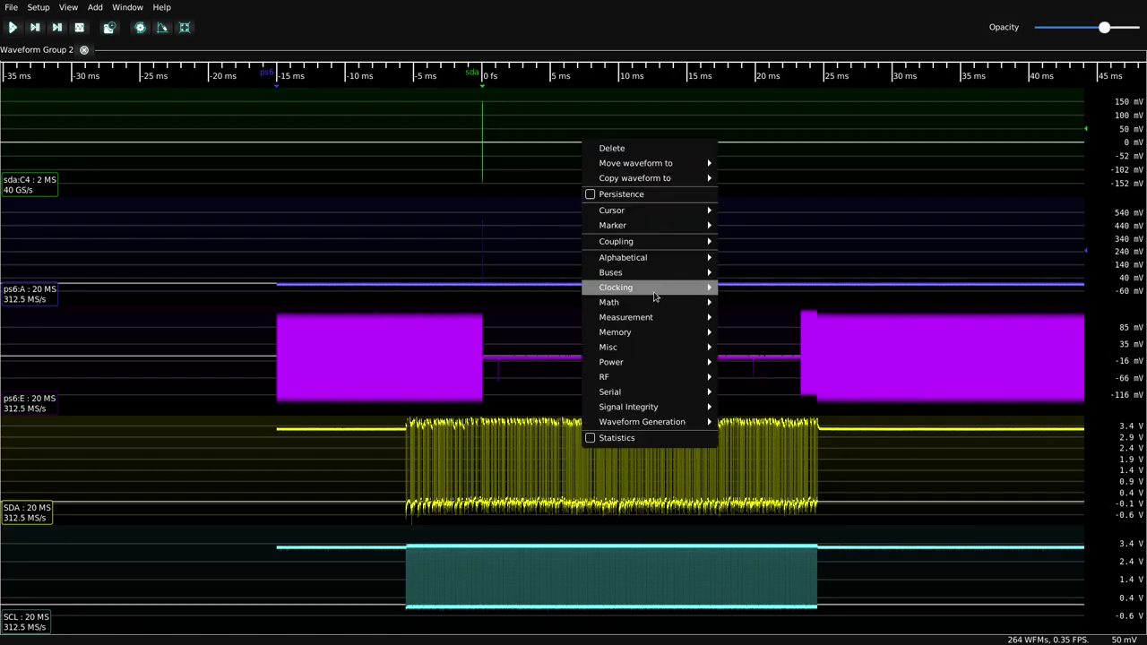
{"action": "mouse_move", "coordinate": [645, 331]}
{"action": "mouse_move", "coordinate": [663, 302]}
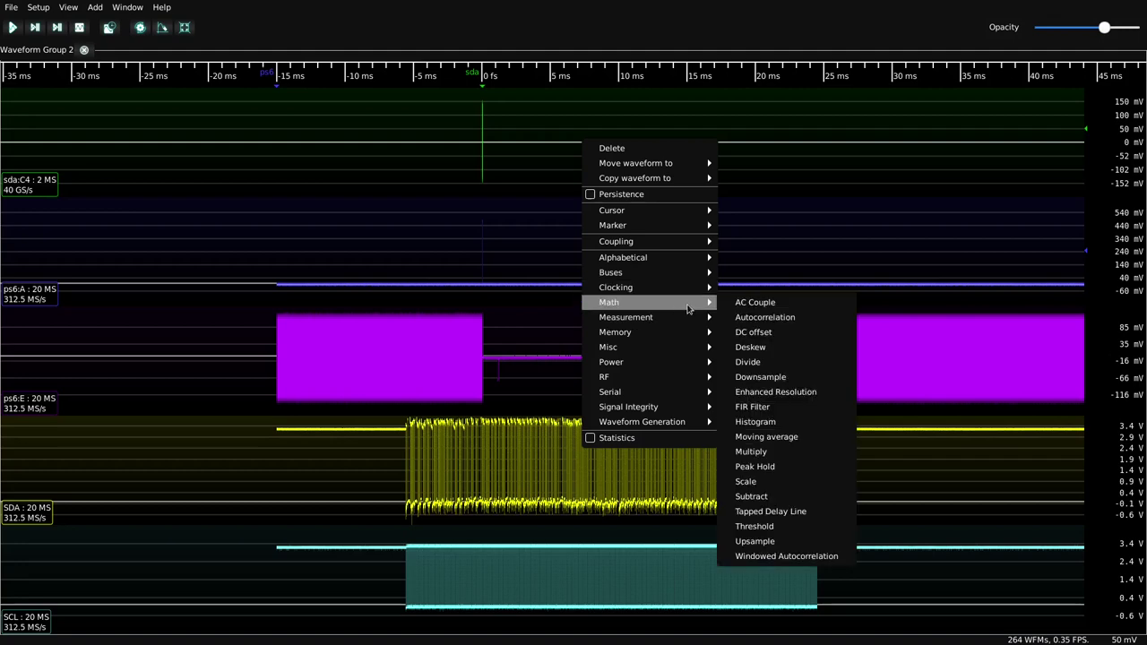
{"action": "left_click", "coordinate": [752, 526]}
{"action": "key", "text": "Tab"}
{"action": "key", "text": "Tab"}
{"action": "key", "text": "Tab"}
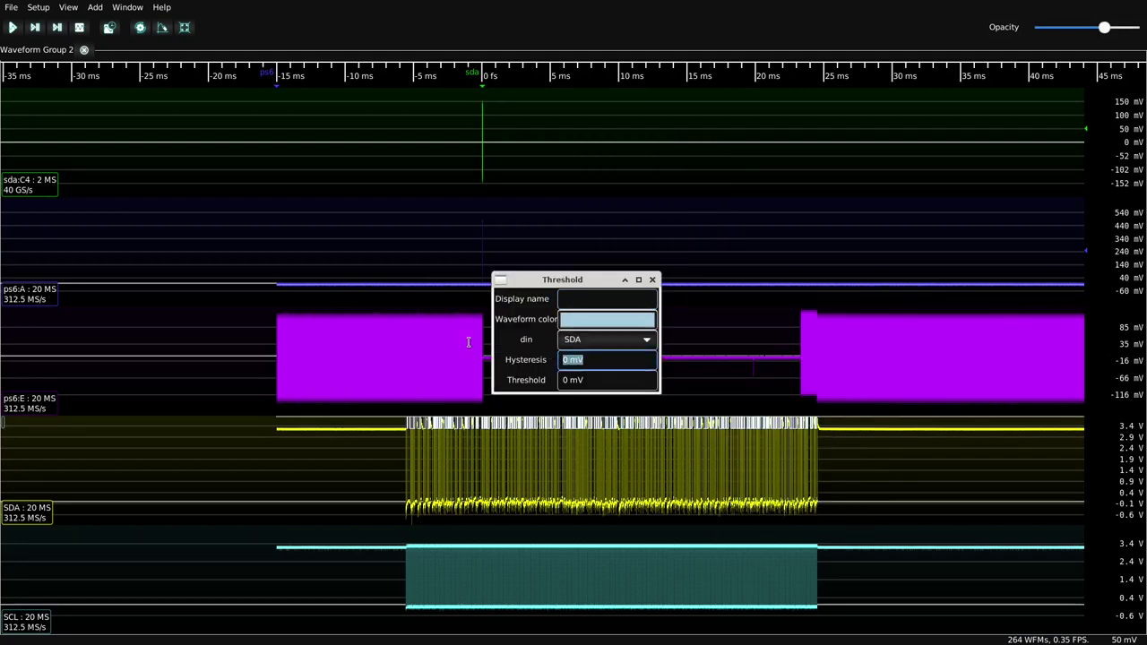
{"action": "type", "text": "50"}
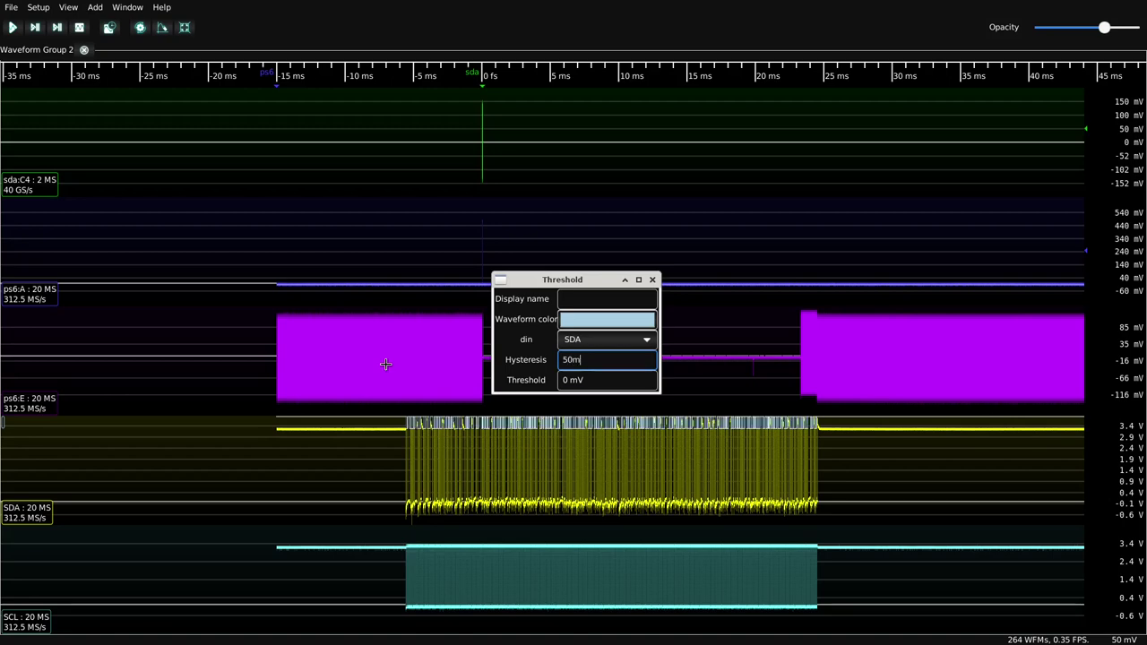
{"action": "key", "text": "Tab"}
{"action": "type", "text": "1."}
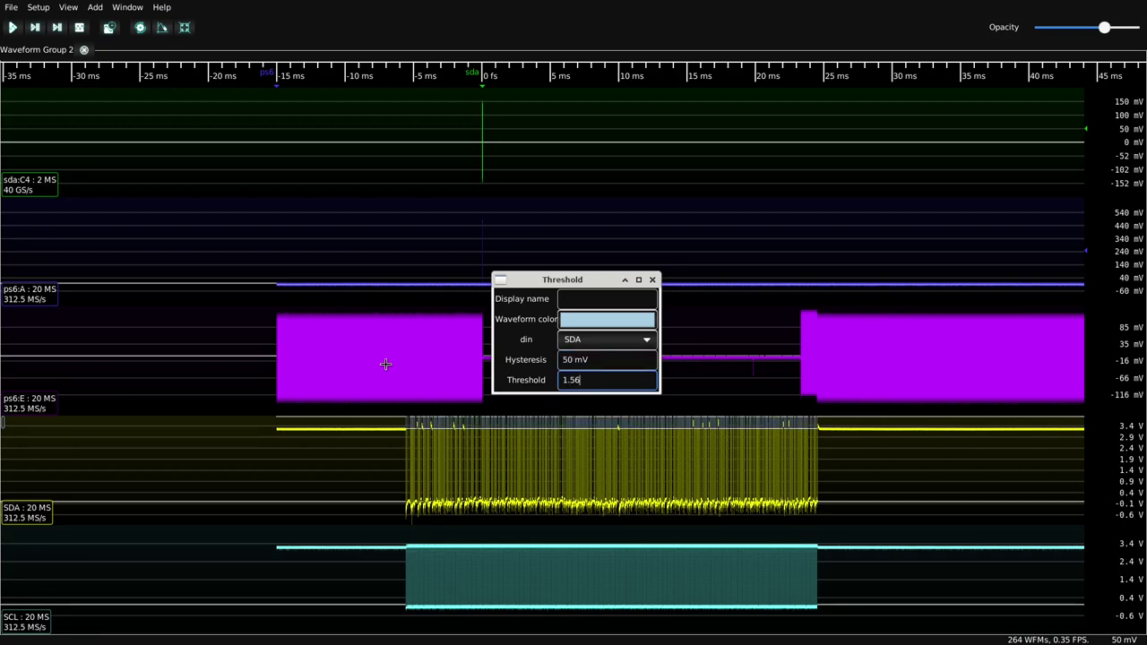
{"action": "type", "text": "5"}
{"action": "key", "text": "BackSpace"}
{"action": "type", "text": "65"}
{"action": "left_click", "coordinate": [652, 280]}
Add a matching Threshold filter on SCL with 50m hysteresis and 1.65 V threshold
{"action": "right_click", "coordinate": [528, 568]}
{"action": "mouse_move", "coordinate": [609, 425]}
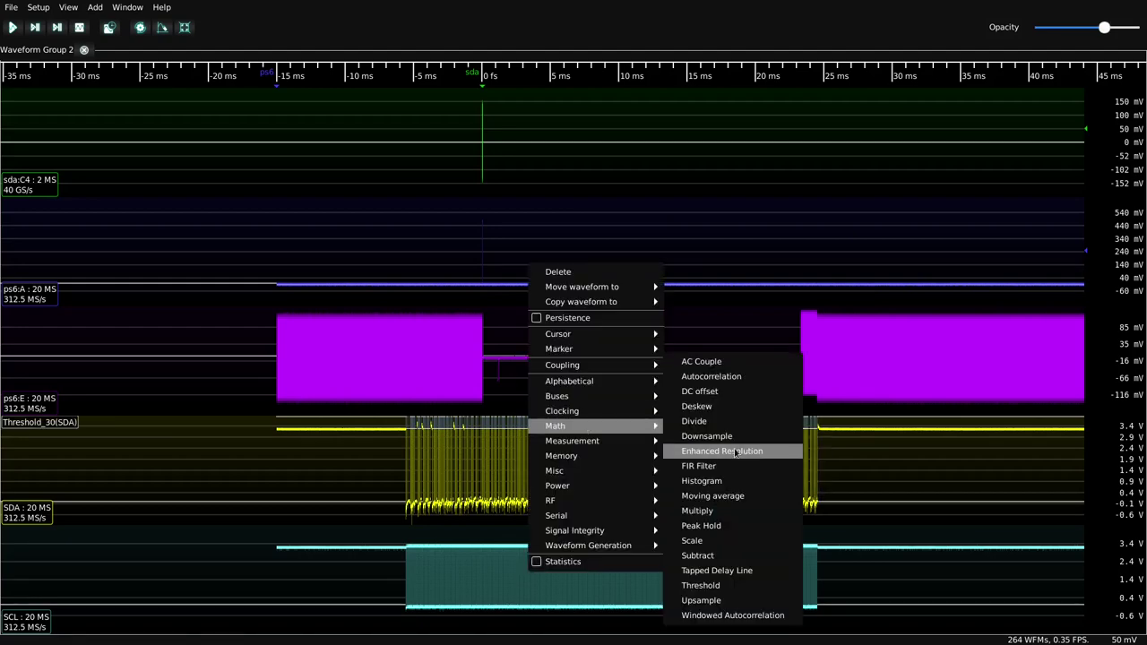
{"action": "left_click", "coordinate": [703, 586]}
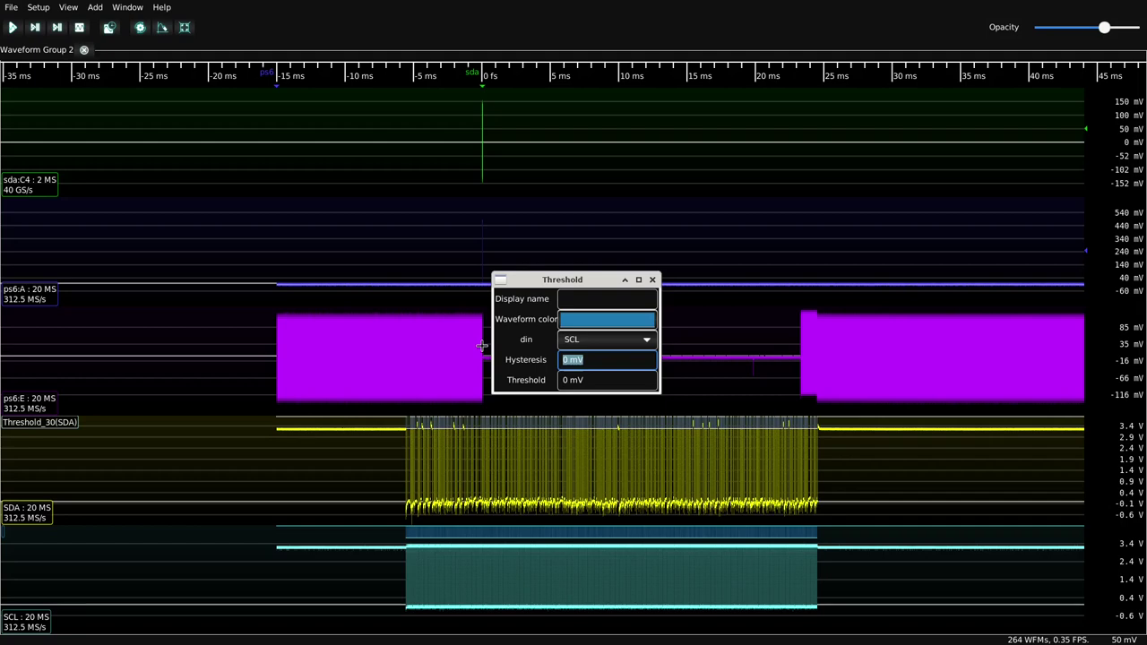
{"action": "type", "text": "50m"}
{"action": "key", "text": "Tab"}
{"action": "type", "text": "1"}
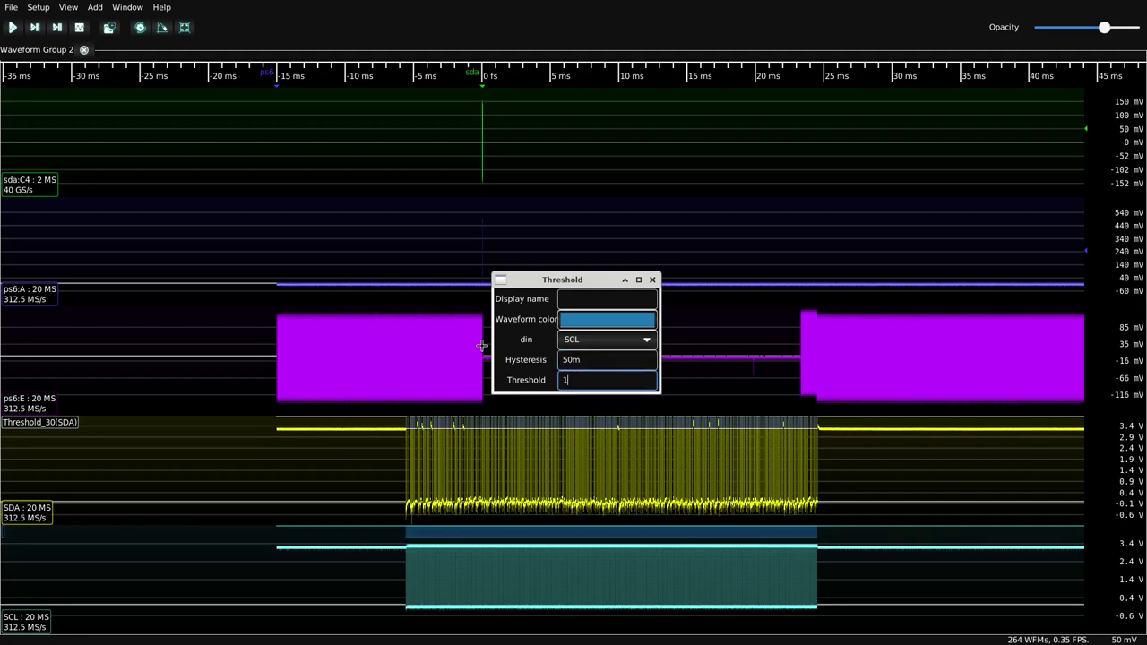
{"action": "type", "text": ".65"}
{"action": "left_click", "coordinate": [651, 280]}
Add an I2C bus decode using Threshold_33(SCL) as the clock input
{"action": "scroll", "coordinate": [474, 461], "scroll_direction": "up", "scroll_amount": 4}
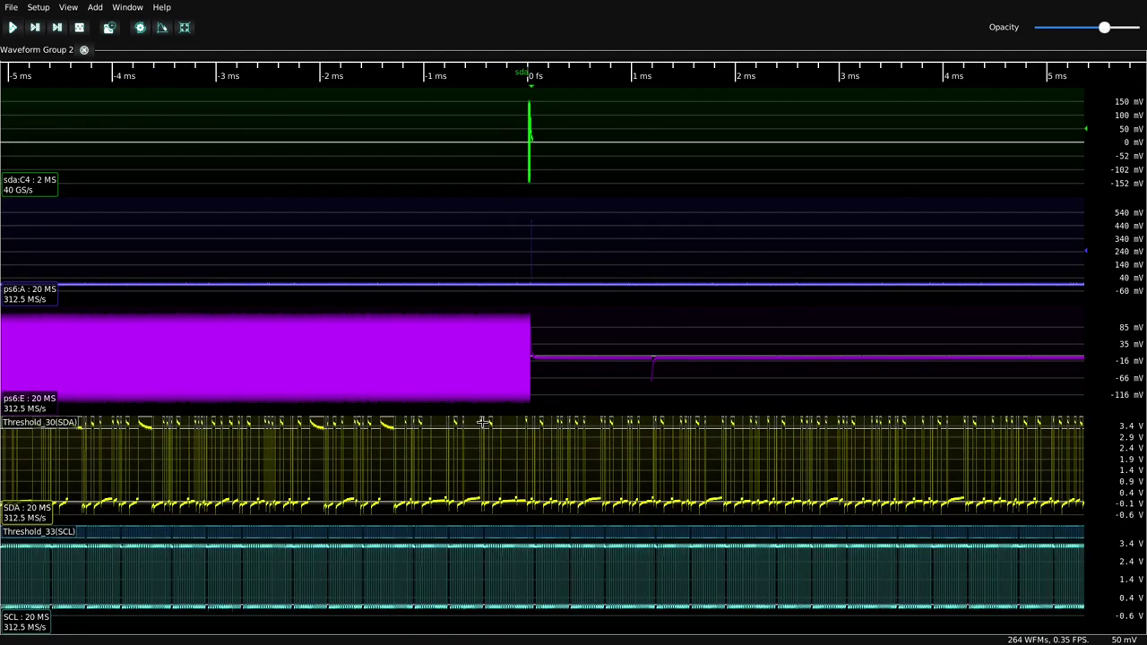
{"action": "right_click", "coordinate": [484, 427]}
{"action": "mouse_move", "coordinate": [525, 248]}
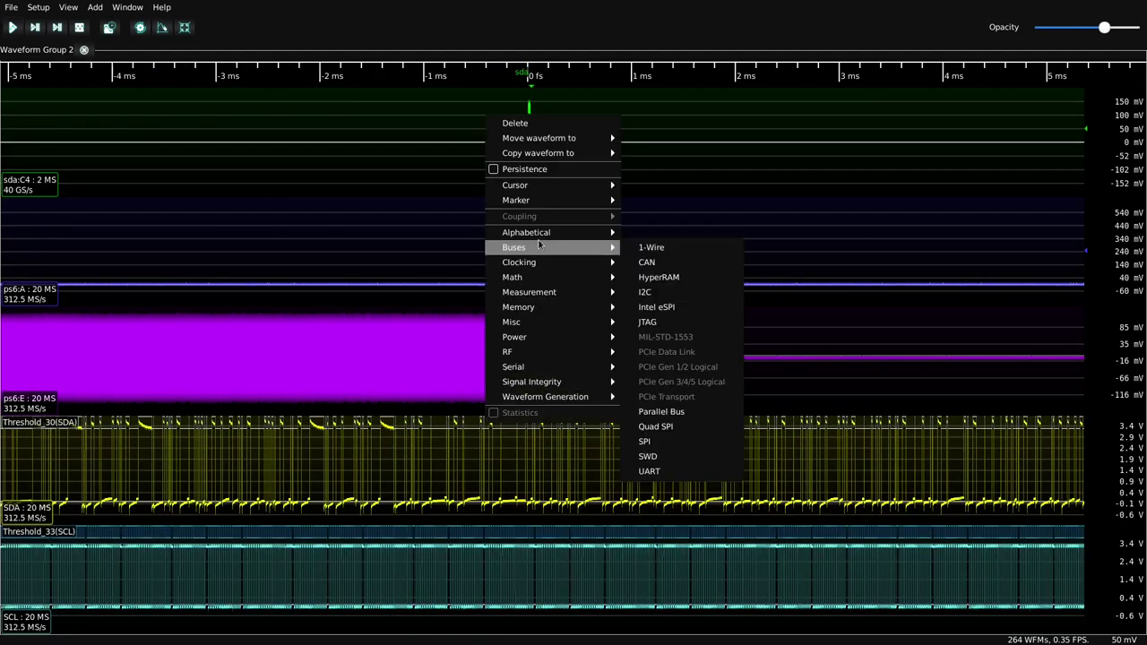
{"action": "left_click", "coordinate": [690, 293]}
{"action": "left_click", "coordinate": [571, 369]}
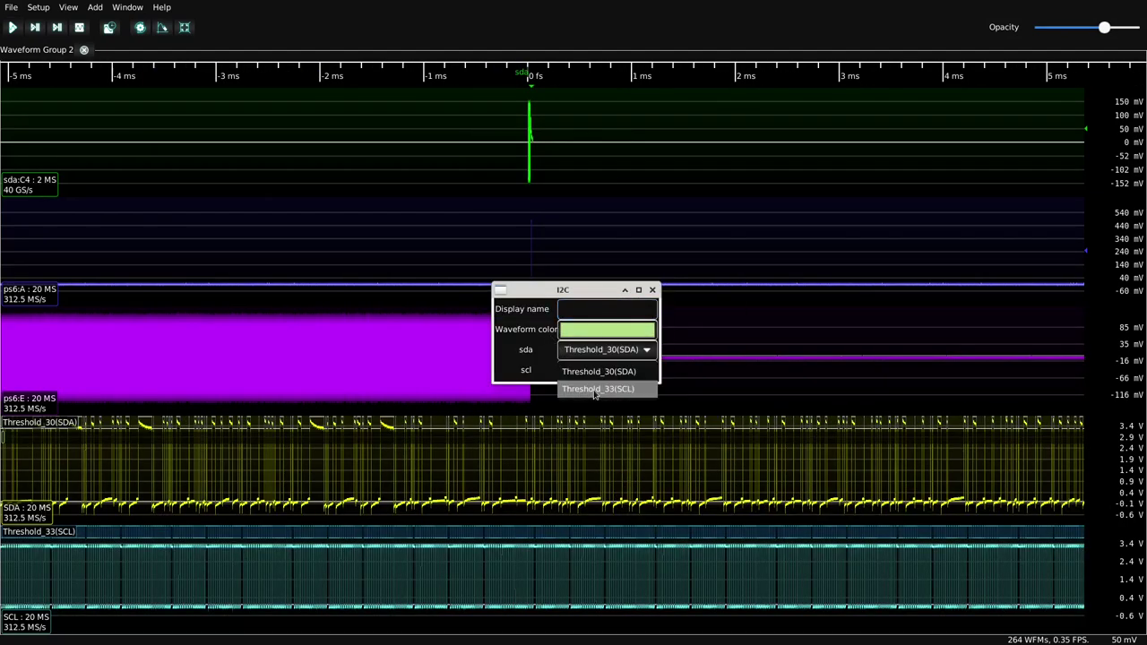
{"action": "left_click", "coordinate": [593, 389]}
{"action": "left_click", "coordinate": [652, 290]}
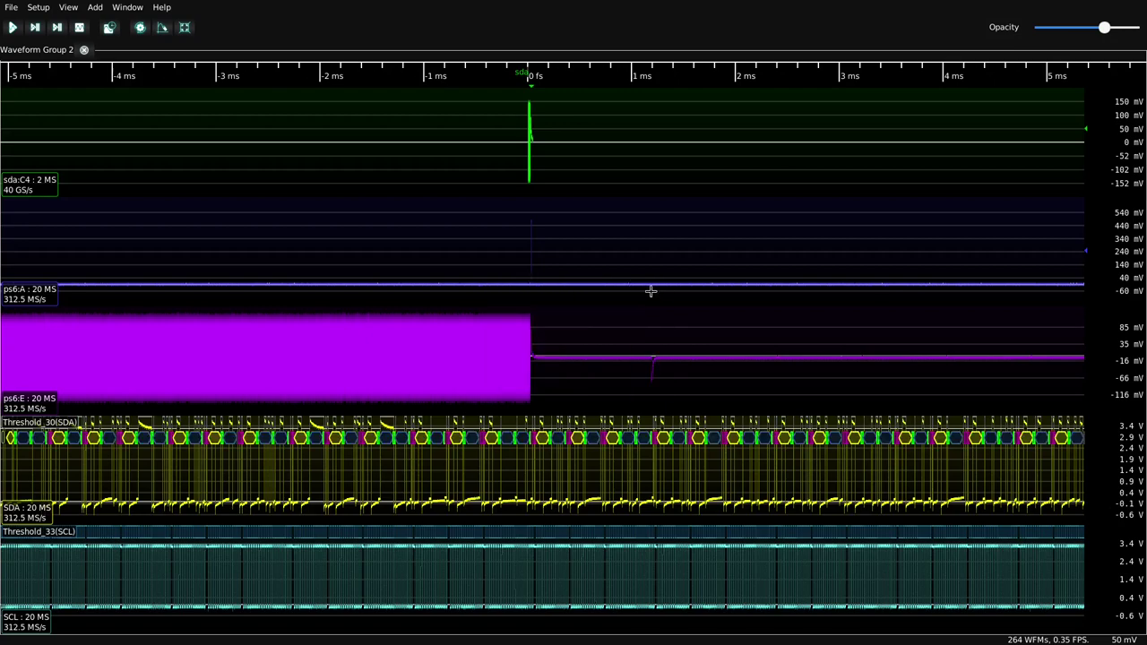
Zoom and pan through the I2C_34 decode to inspect packets like W:30, 00 and 04
{"action": "scroll", "coordinate": [756, 321], "scroll_direction": "down", "scroll_amount": 1}
{"action": "scroll", "coordinate": [333, 438], "scroll_direction": "up", "scroll_amount": 1}
{"action": "scroll", "coordinate": [400, 450], "scroll_direction": "up", "scroll_amount": 2}
{"action": "scroll", "coordinate": [525, 451], "scroll_direction": "up", "scroll_amount": 2}
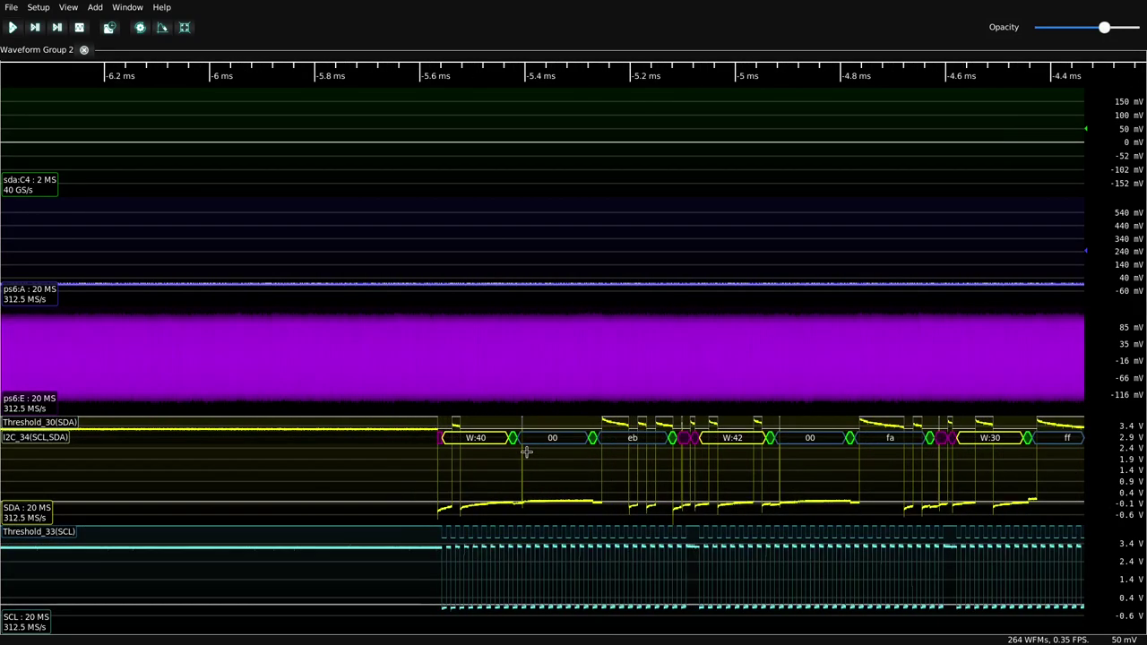
{"action": "scroll", "coordinate": [284, 421], "scroll_direction": "down", "scroll_amount": 2}
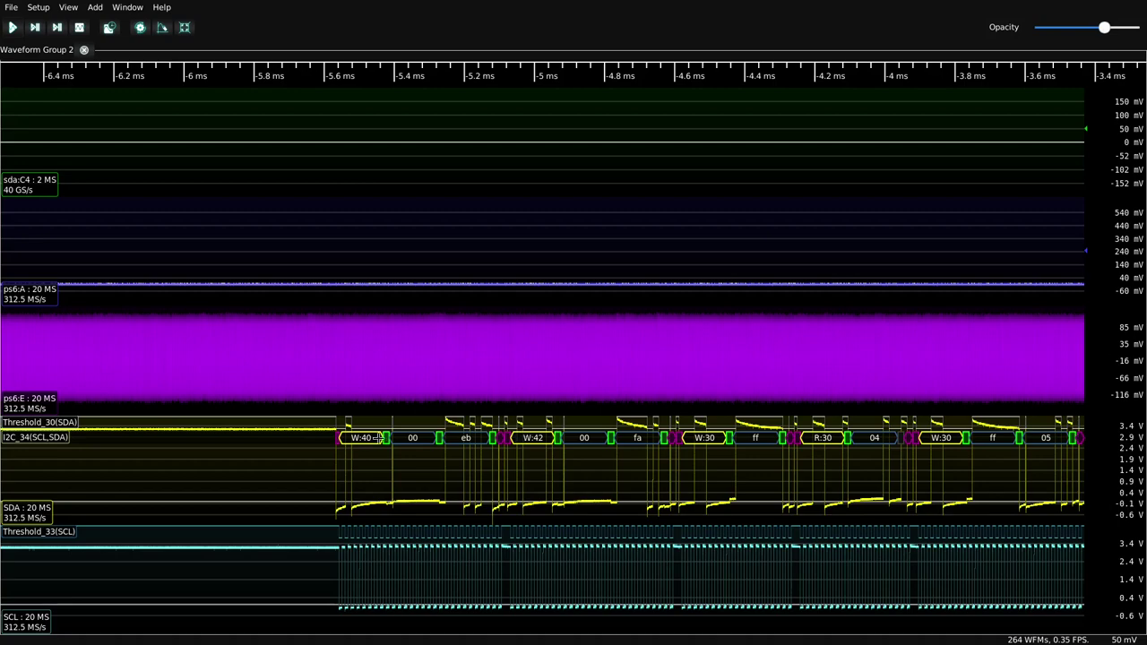
{"action": "scroll", "coordinate": [389, 410], "scroll_direction": "down", "scroll_amount": 2}
{"action": "scroll", "coordinate": [45, 380], "scroll_direction": "down", "scroll_amount": 1}
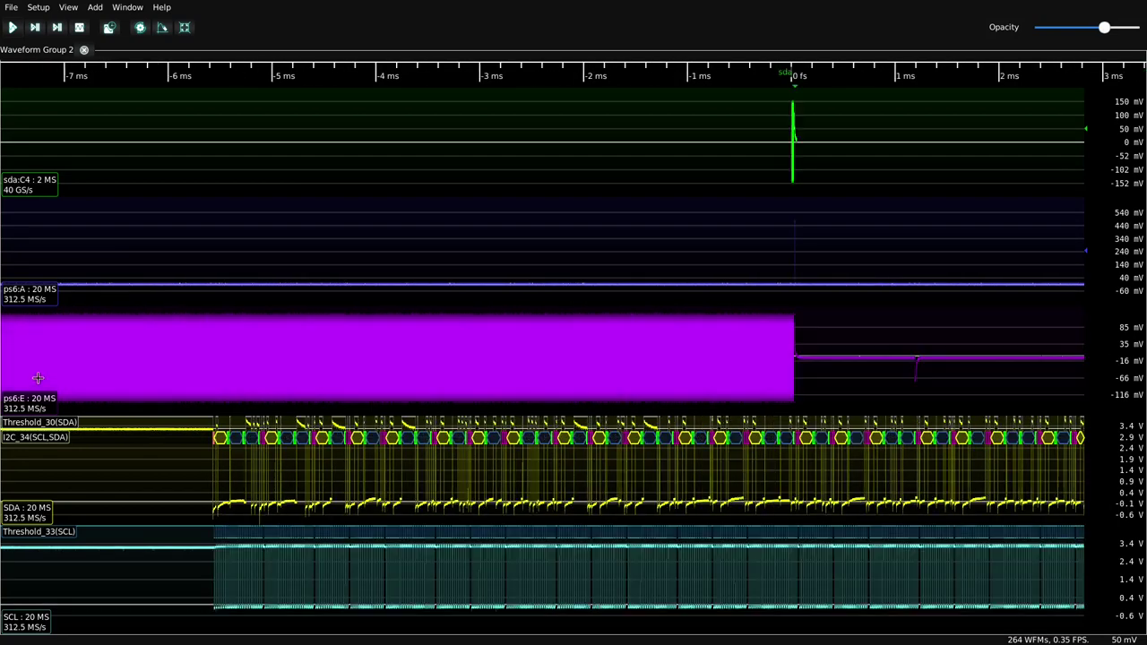
{"action": "scroll", "coordinate": [54, 386], "scroll_direction": "down", "scroll_amount": 1}
{"action": "scroll", "coordinate": [564, 421], "scroll_direction": "up", "scroll_amount": 4}
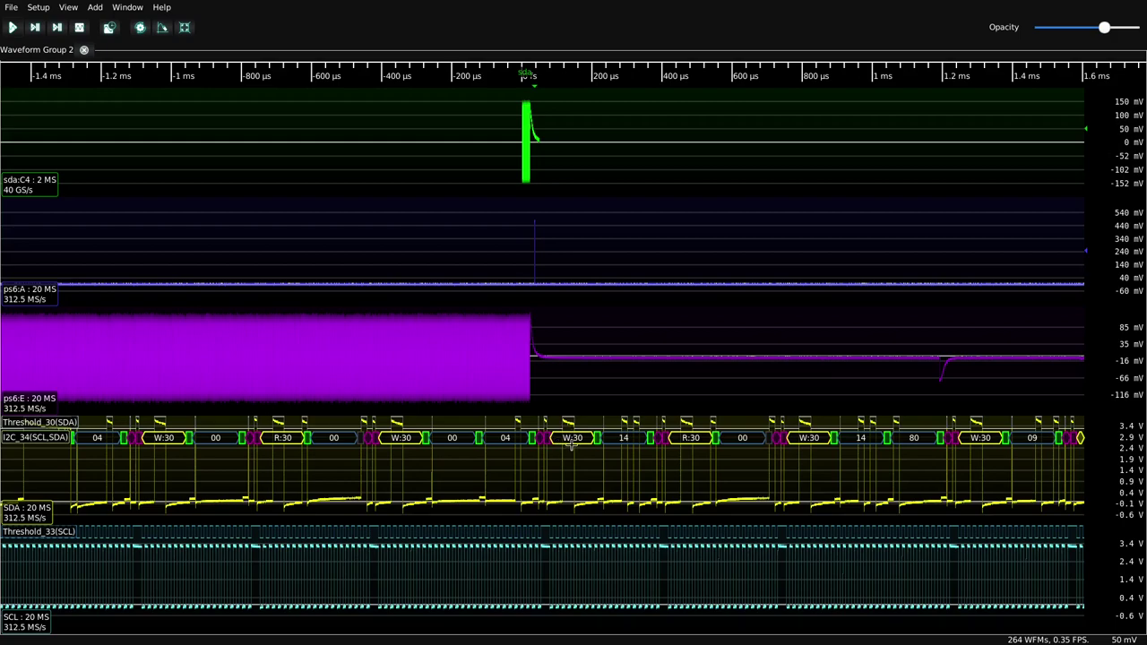
{"action": "scroll", "coordinate": [490, 470], "scroll_direction": "down", "scroll_amount": 2}
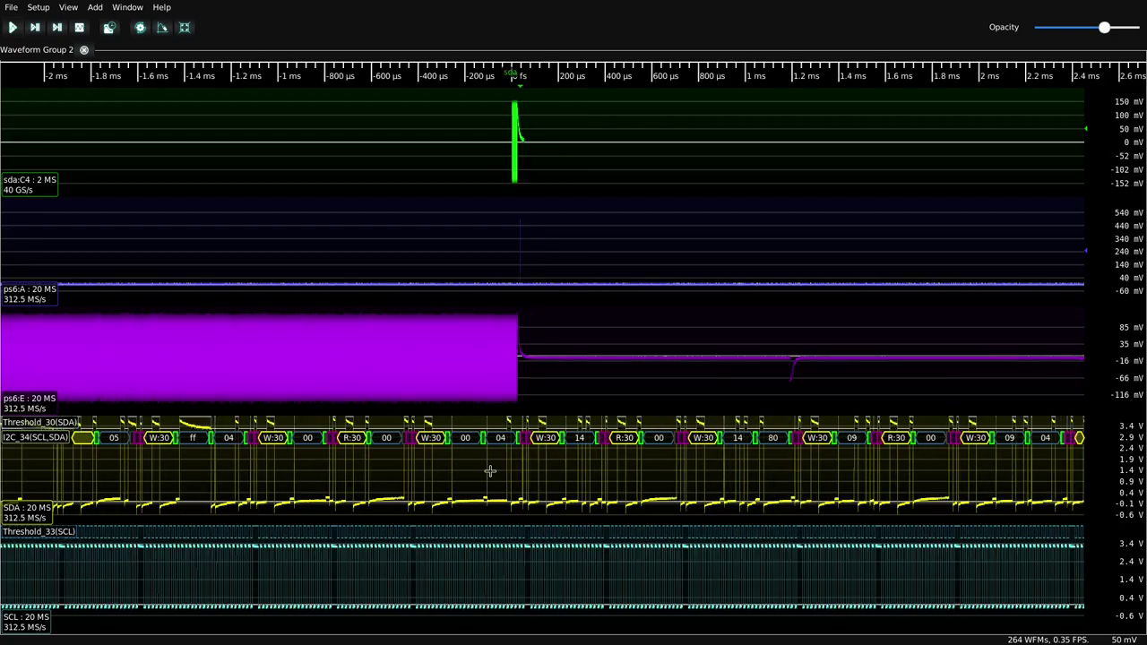
{"action": "scroll", "coordinate": [445, 459], "scroll_direction": "right", "scroll_amount": 3}
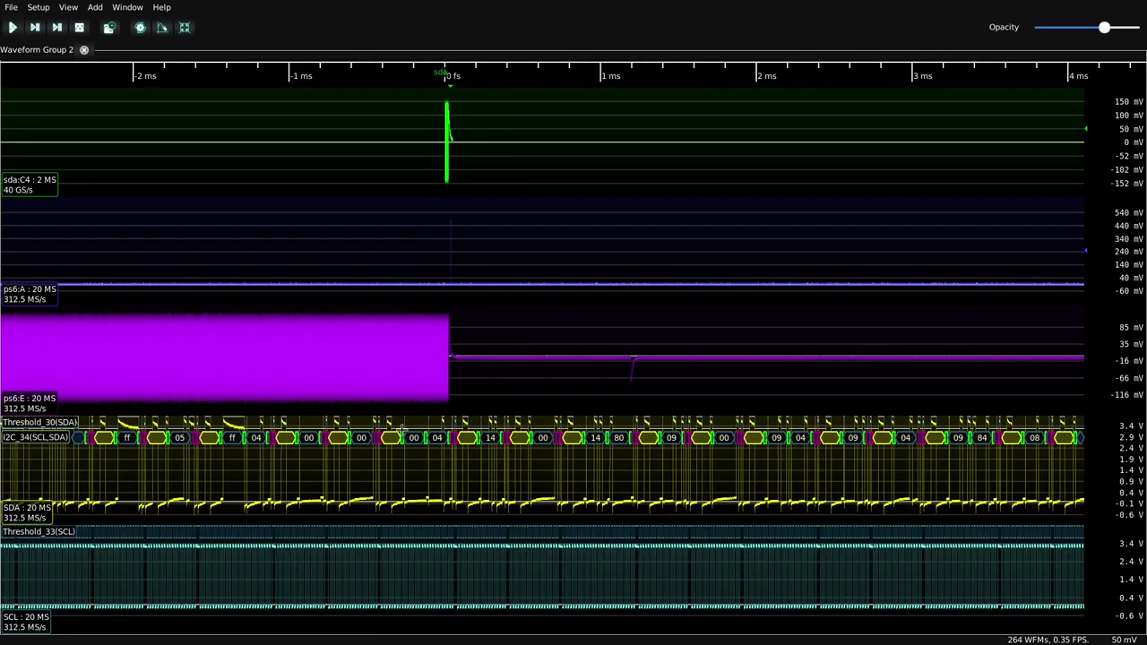
{"action": "scroll", "coordinate": [187, 395], "scroll_direction": "down", "scroll_amount": 8}
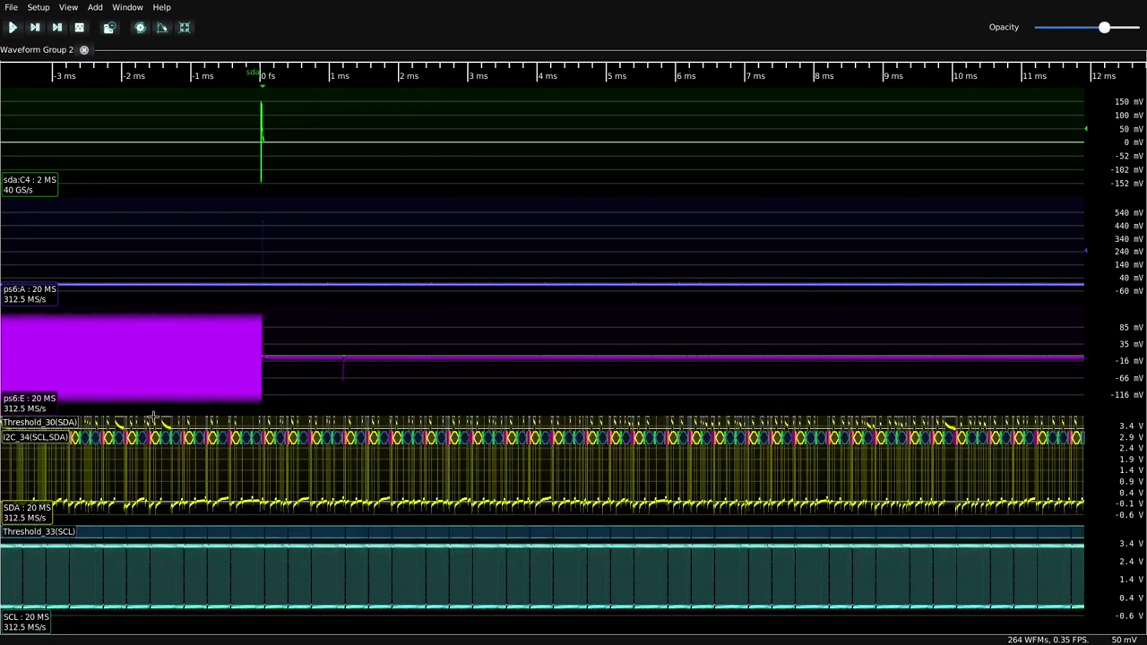
{"action": "scroll", "coordinate": [191, 390], "scroll_direction": "down", "scroll_amount": 3}
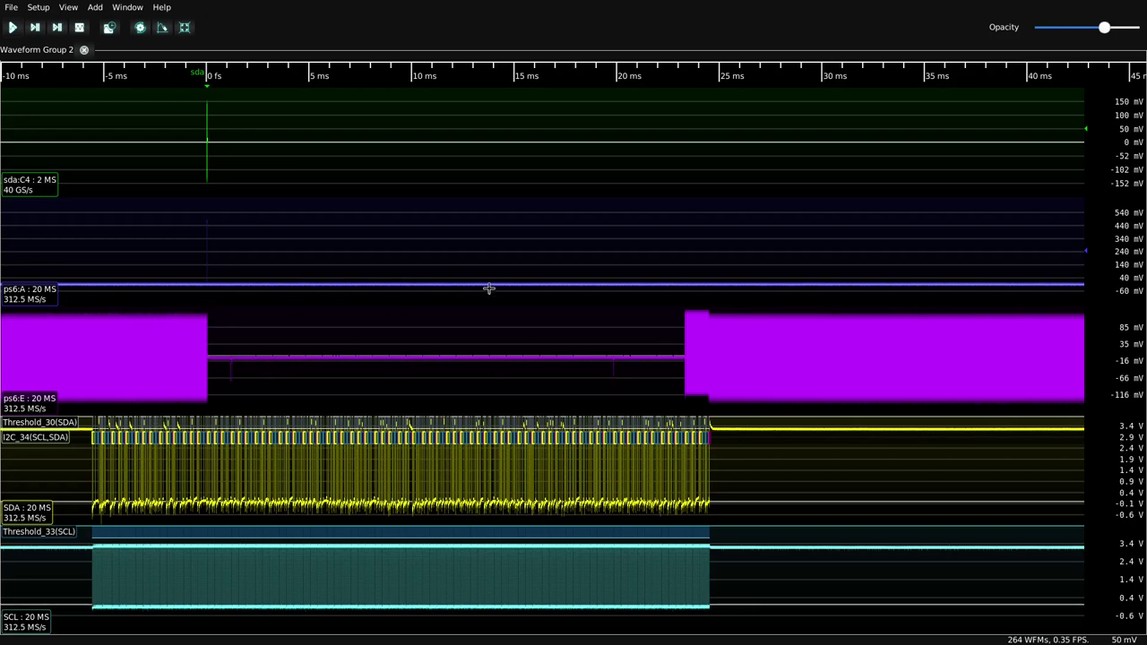
{"action": "scroll", "coordinate": [255, 240], "scroll_direction": "left", "scroll_amount": 3}
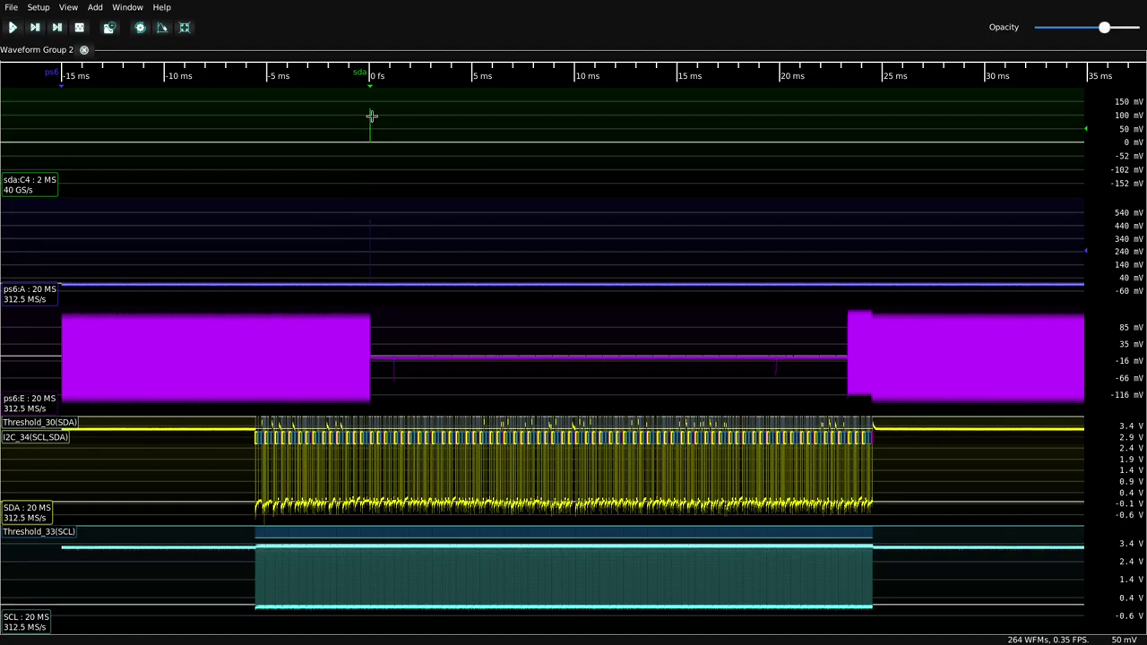
{"action": "scroll", "coordinate": [371, 116], "scroll_direction": "up", "scroll_amount": 6}
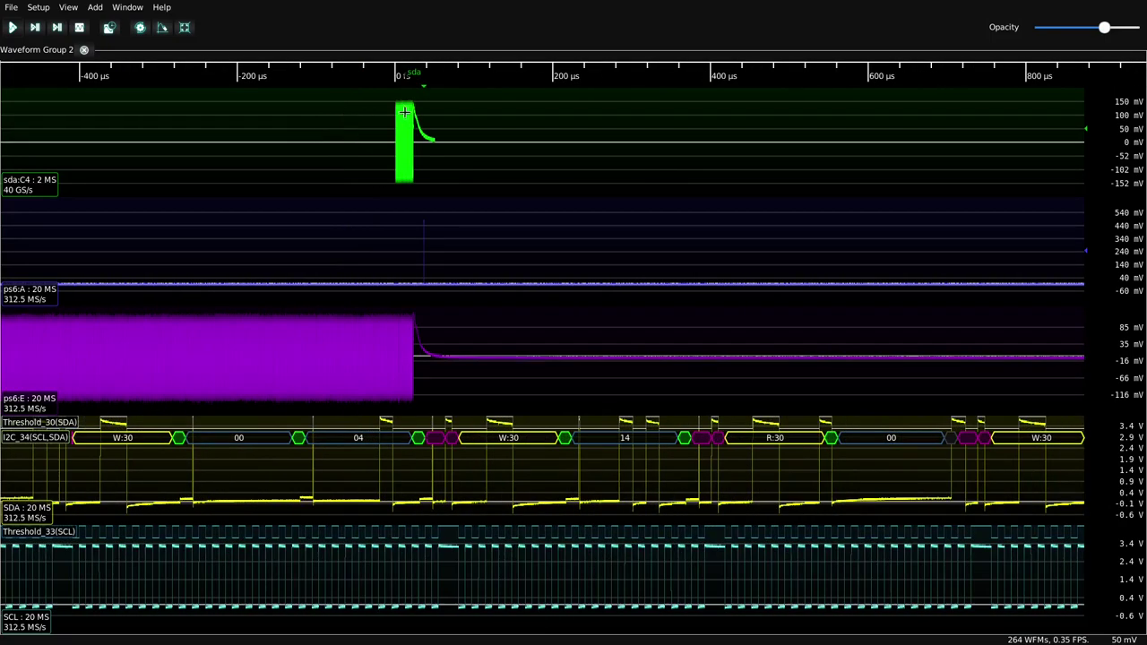
{"action": "scroll", "coordinate": [404, 111], "scroll_direction": "up", "scroll_amount": 10}
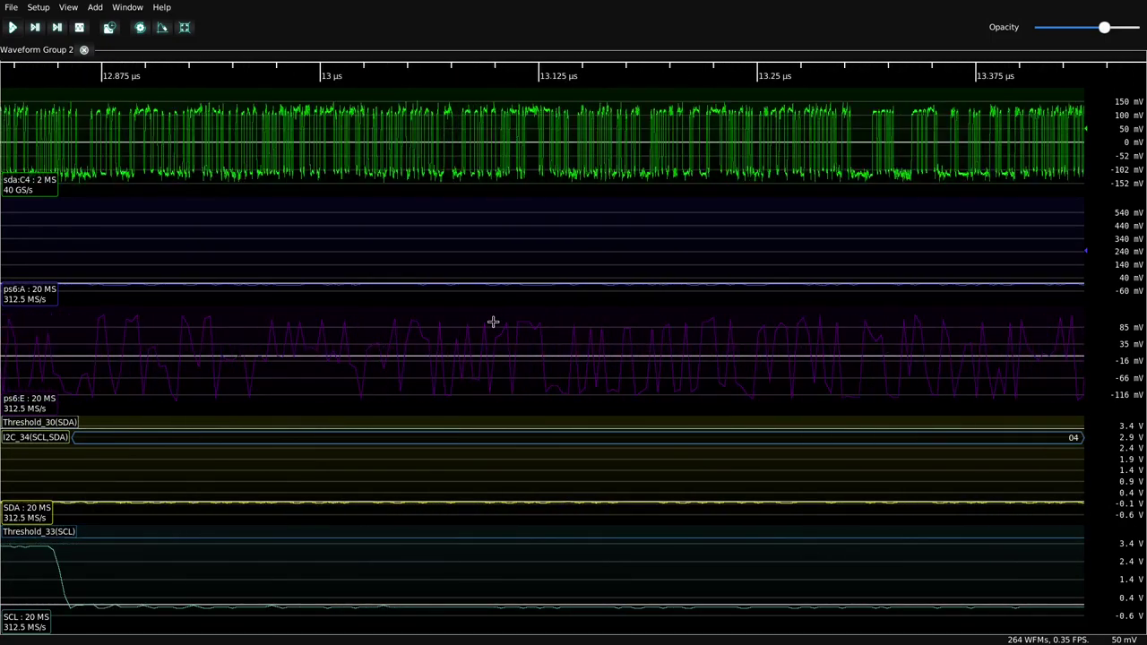
{"action": "scroll", "coordinate": [532, 121], "scroll_direction": "up", "scroll_amount": 5}
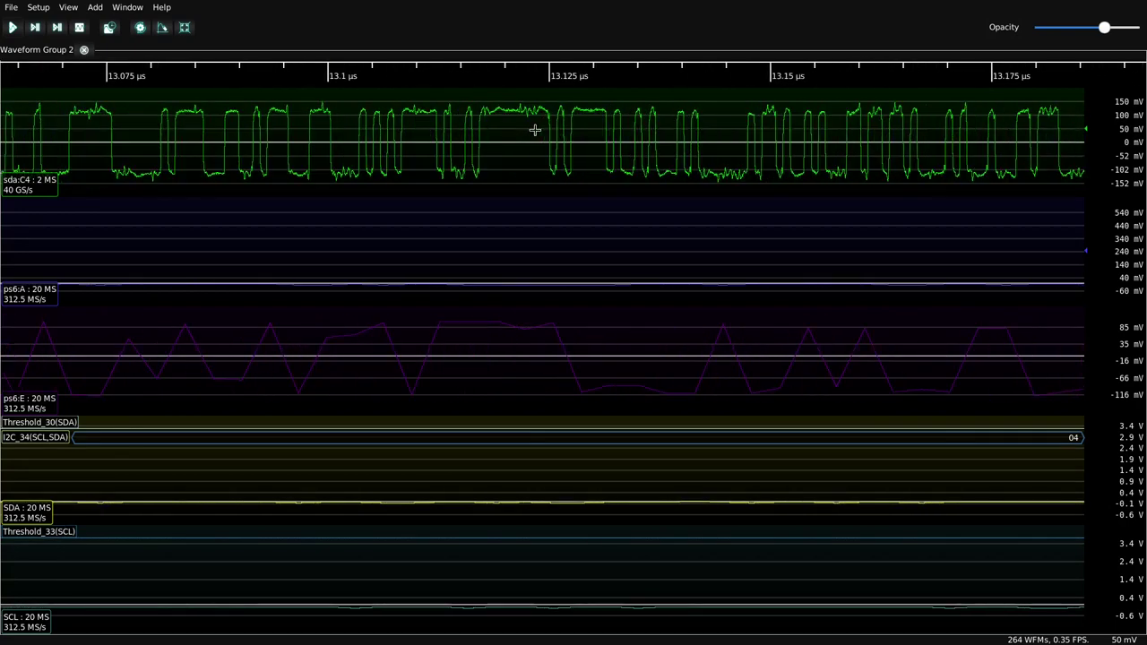
{"action": "scroll", "coordinate": [530, 129], "scroll_direction": "down", "scroll_amount": 11}
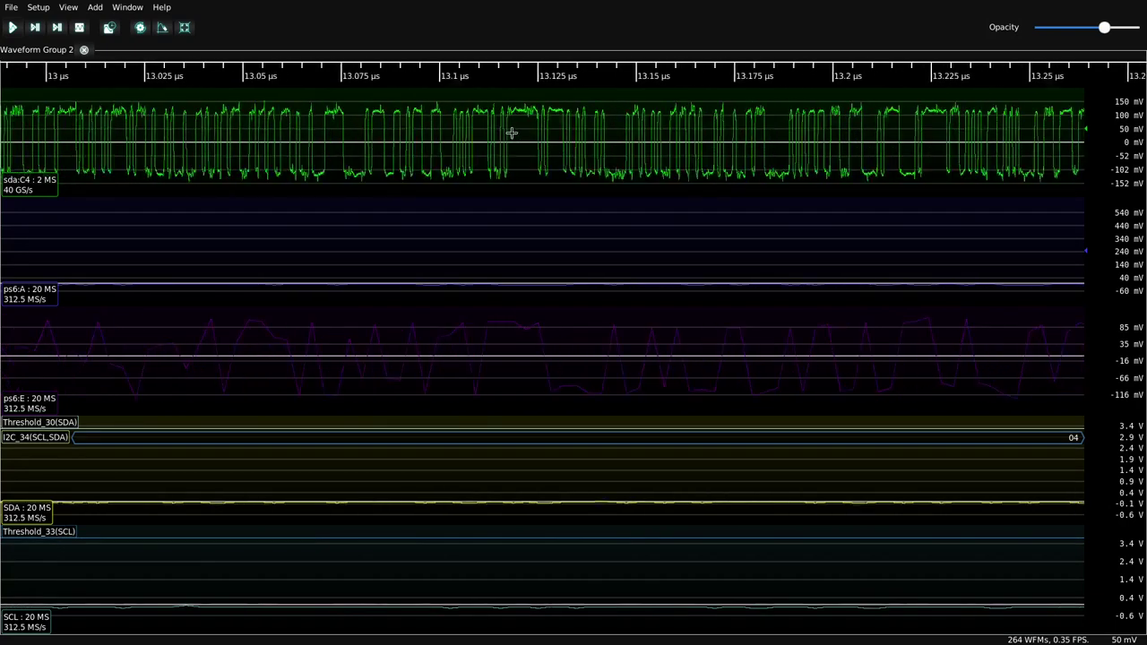
{"action": "scroll", "coordinate": [498, 126], "scroll_direction": "down", "scroll_amount": 3}
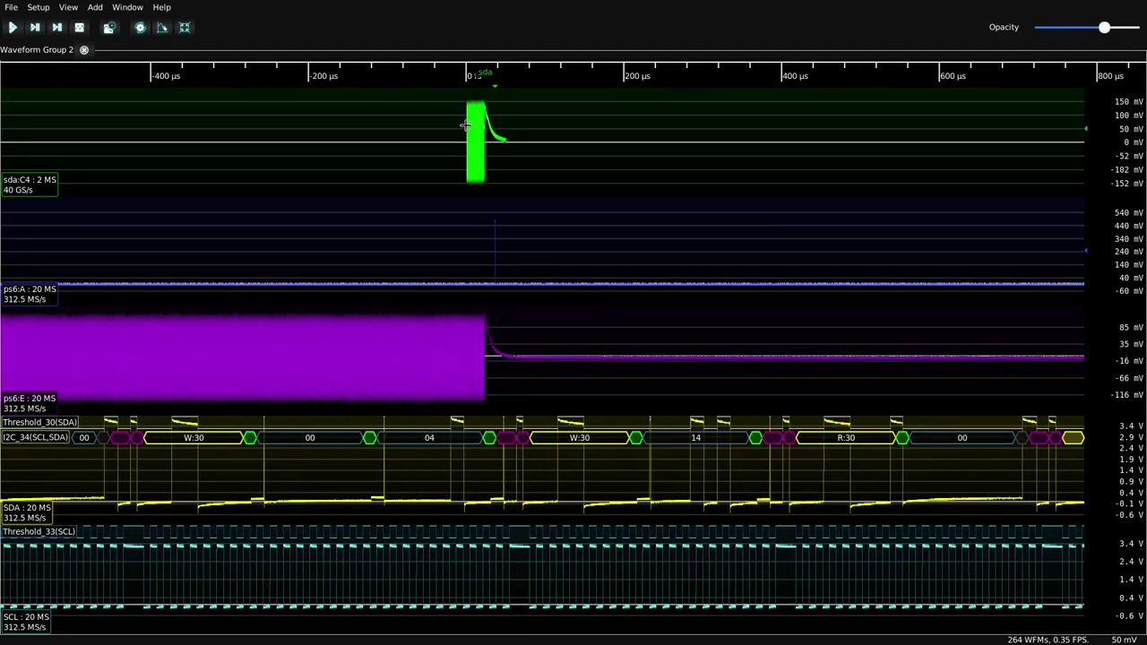
{"action": "scroll", "coordinate": [269, 254], "scroll_direction": "down", "scroll_amount": 5}
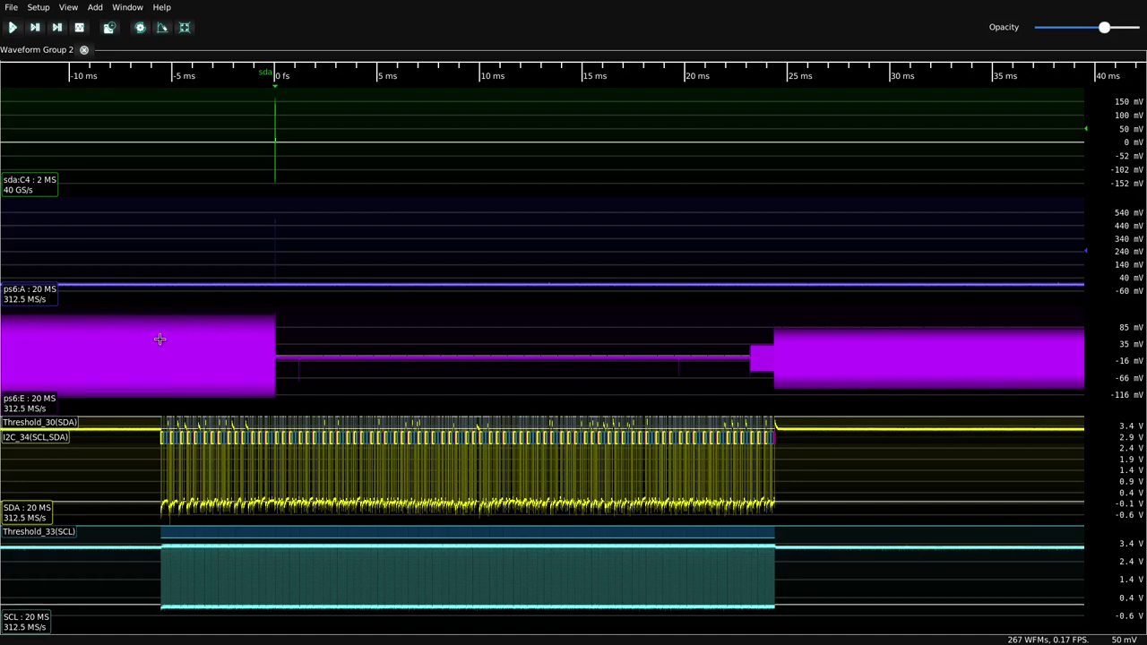
{"action": "scroll", "coordinate": [211, 321], "scroll_direction": "up", "scroll_amount": 15}
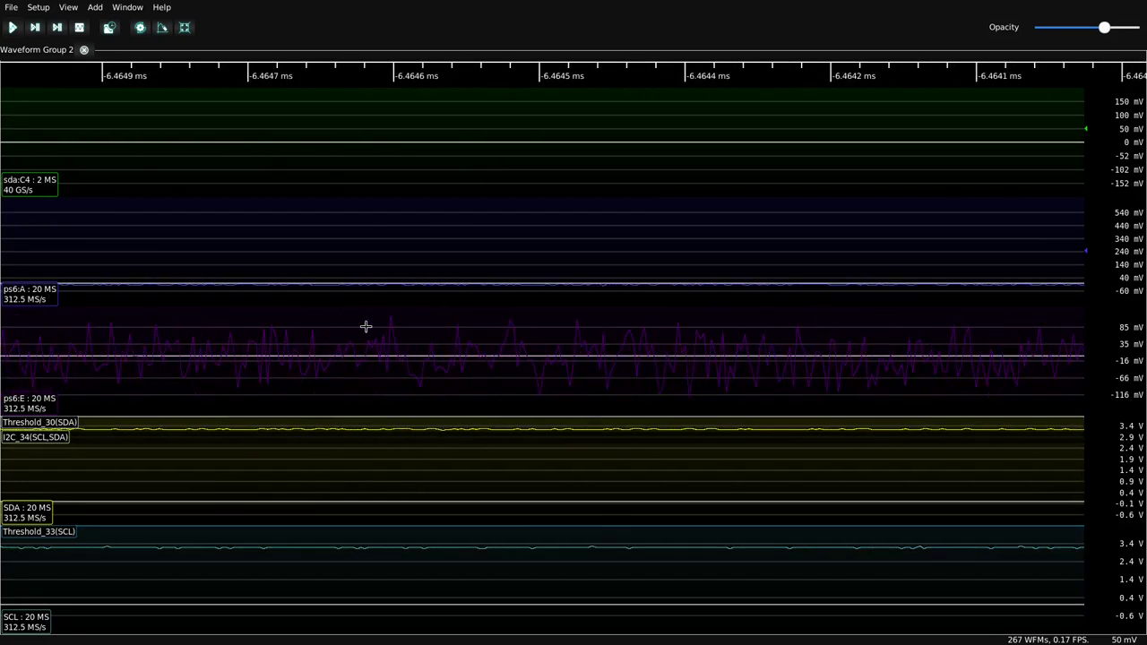
{"action": "scroll", "coordinate": [251, 343], "scroll_direction": "down", "scroll_amount": 10}
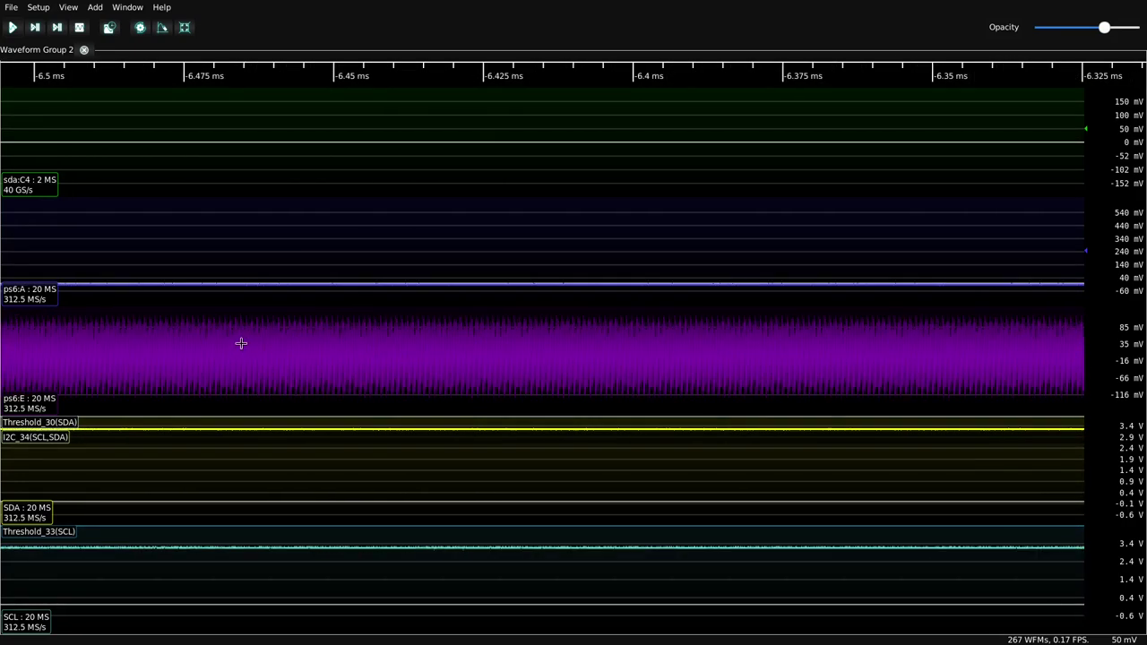
{"action": "scroll", "coordinate": [233, 344], "scroll_direction": "down", "scroll_amount": 8}
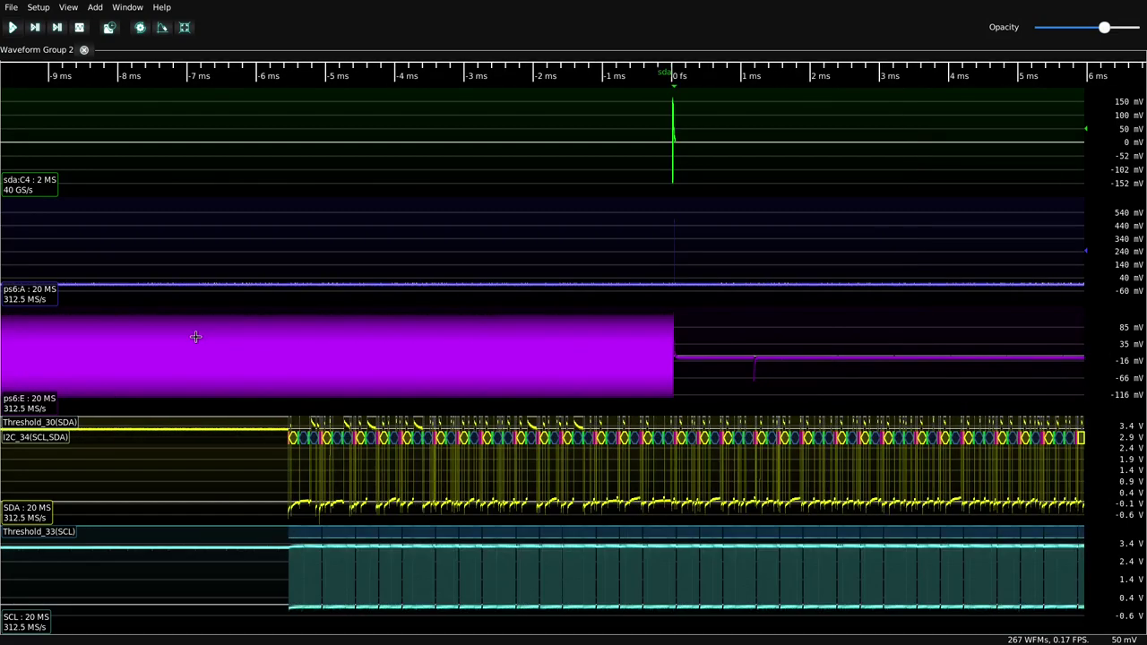
{"action": "scroll", "coordinate": [385, 276], "scroll_direction": "down", "scroll_amount": 6}
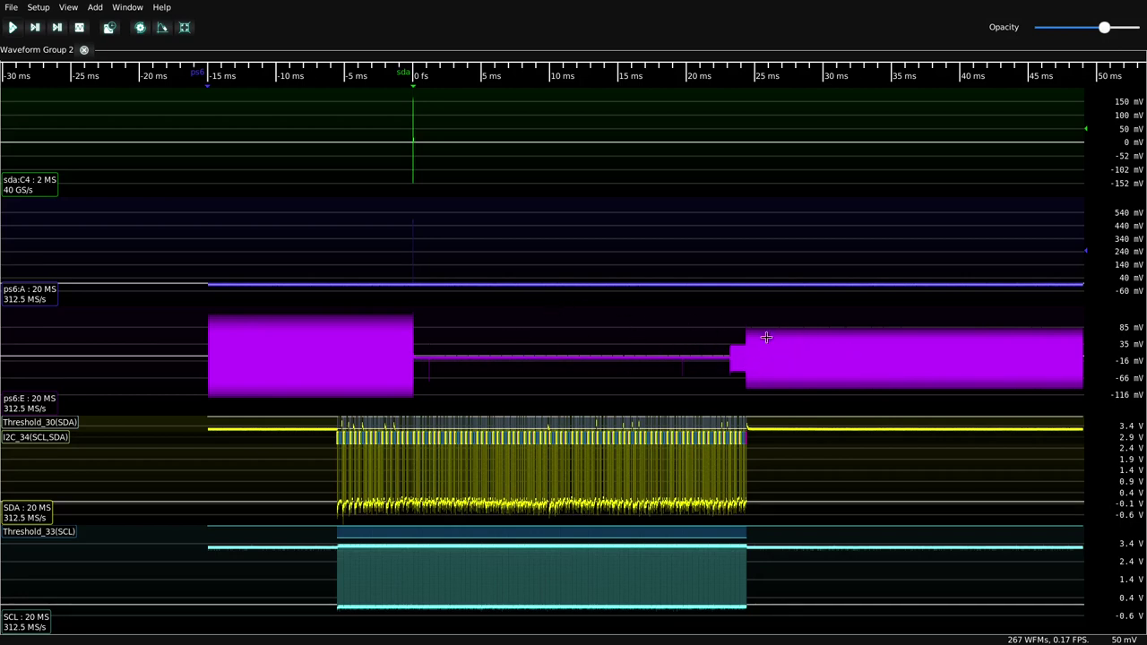
{"action": "scroll", "coordinate": [415, 116], "scroll_direction": "up", "scroll_amount": 20}
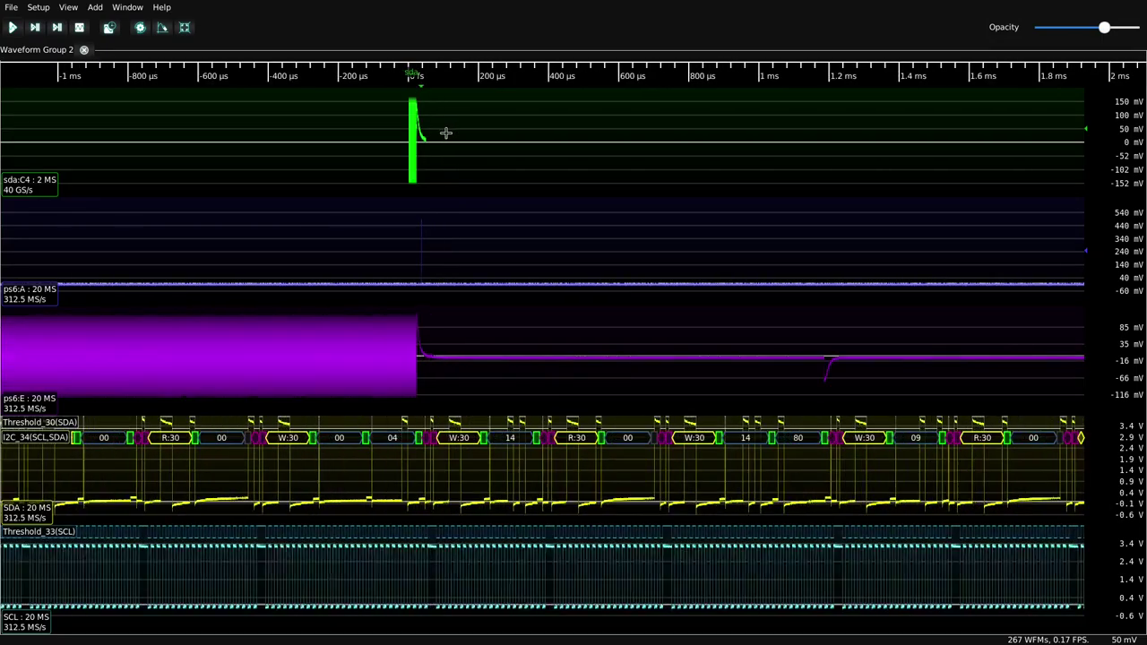
{"action": "scroll", "coordinate": [589, 143], "scroll_direction": "up", "scroll_amount": 20}
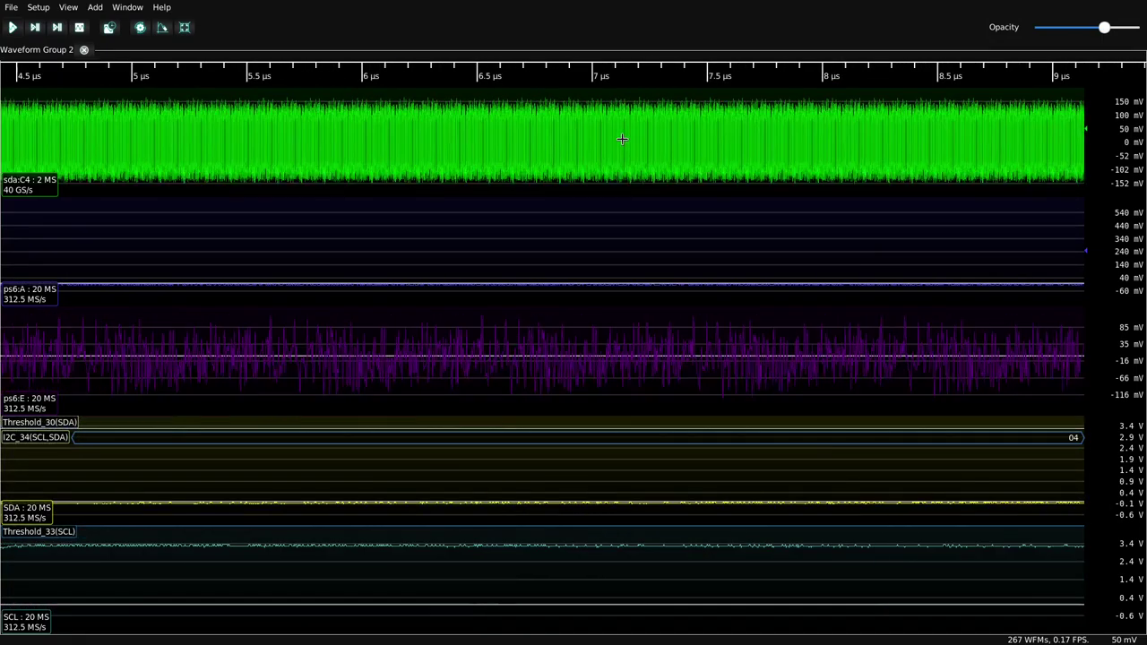
{"action": "scroll", "coordinate": [622, 140], "scroll_direction": "up", "scroll_amount": 3}
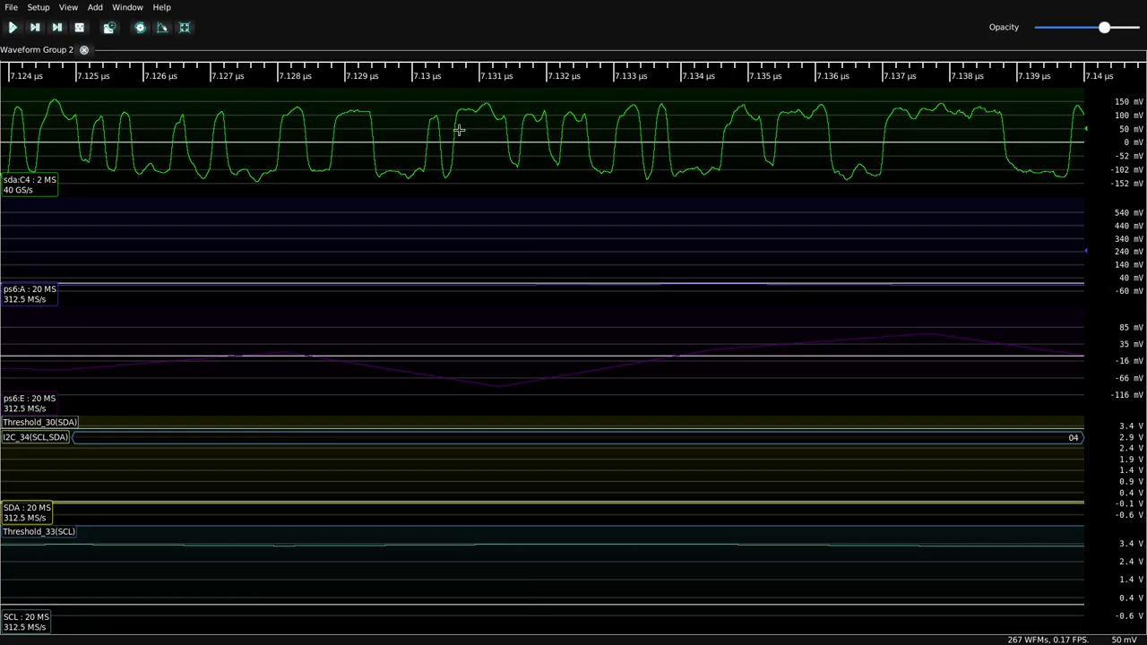
{"action": "scroll", "coordinate": [457, 131], "scroll_direction": "down", "scroll_amount": 20}
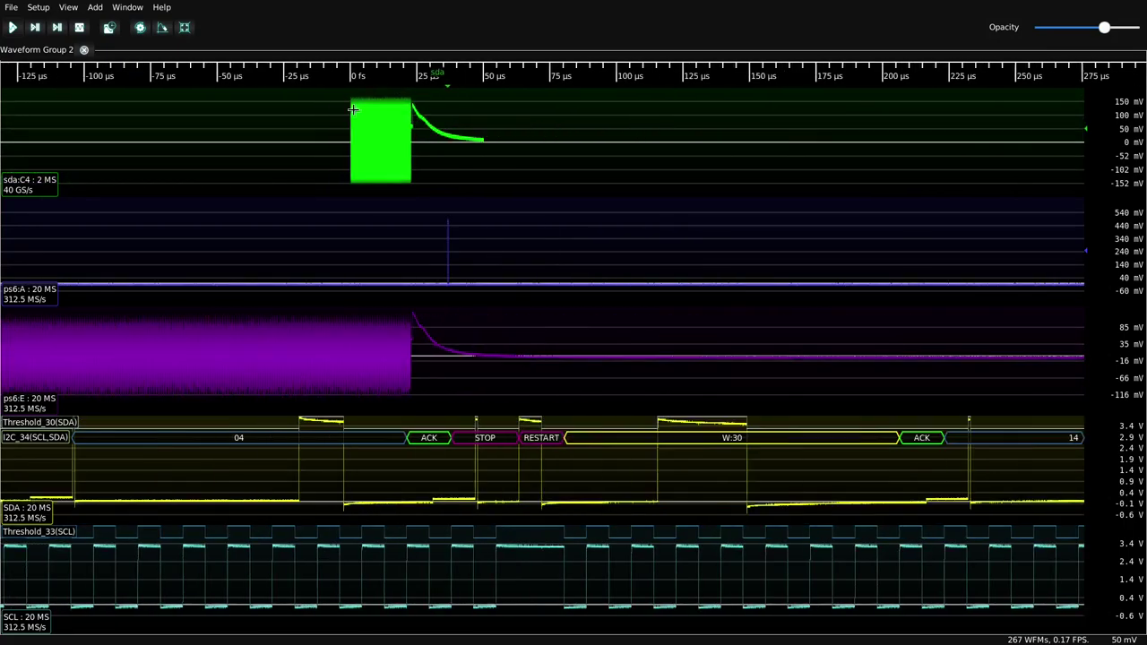
{"action": "scroll", "coordinate": [352, 109], "scroll_direction": "down", "scroll_amount": 15}
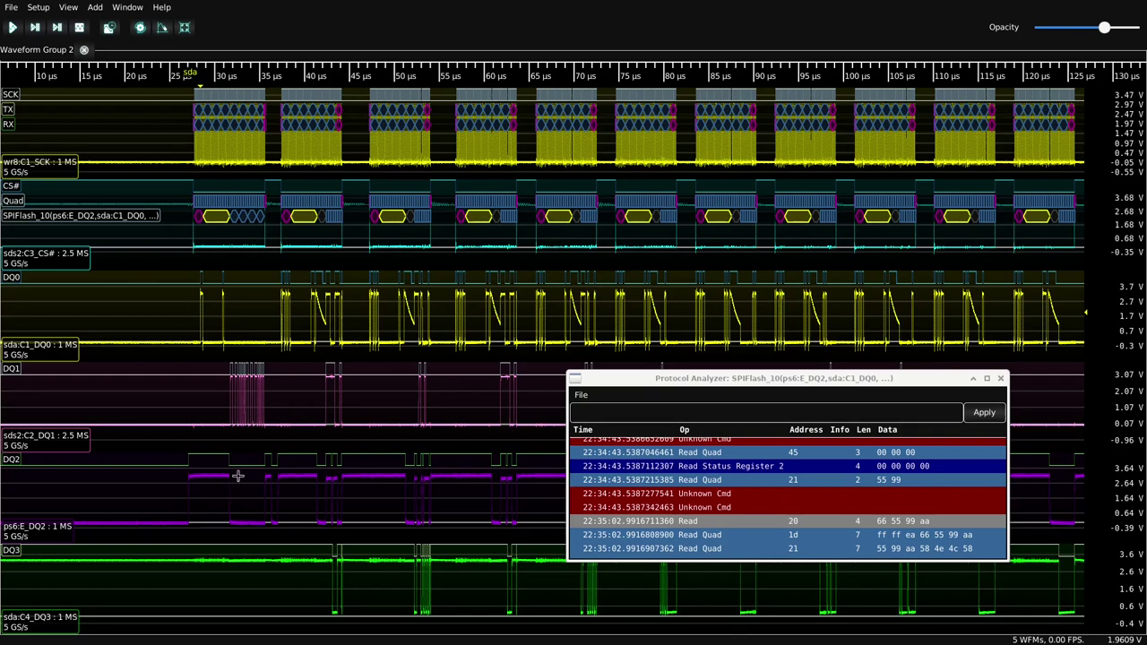
Zoom and pan the timeline to inspect the fresh capture's dense flash read bursts
{"action": "scroll", "coordinate": [184, 109], "scroll_direction": "up", "scroll_amount": 5}
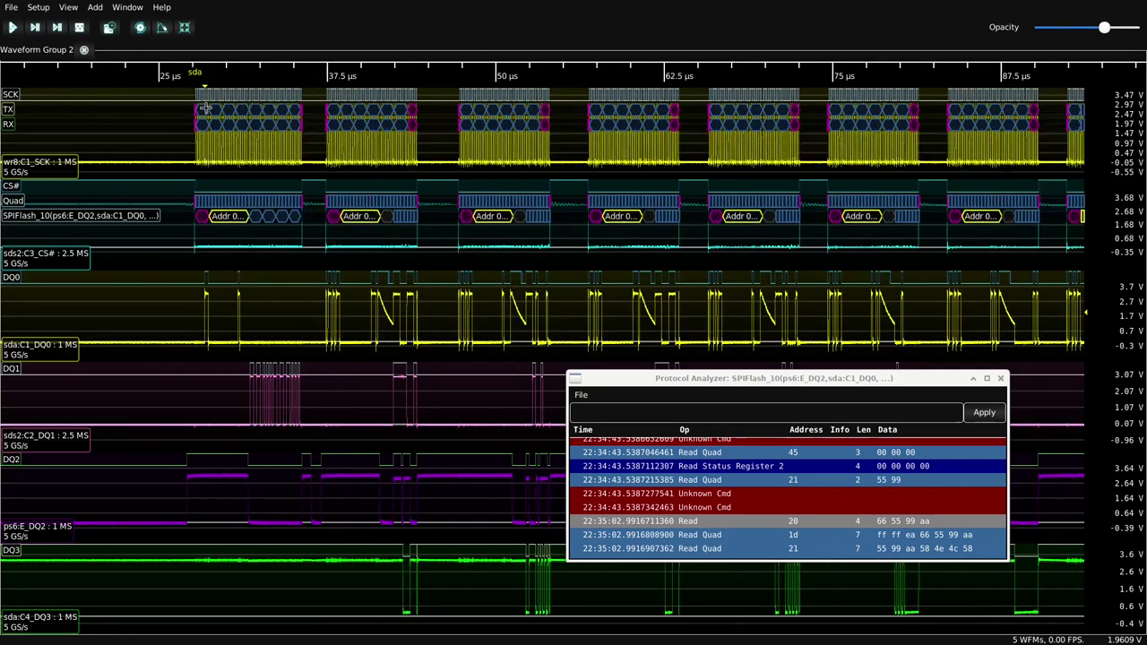
{"action": "scroll", "coordinate": [215, 108], "scroll_direction": "left", "scroll_amount": 3}
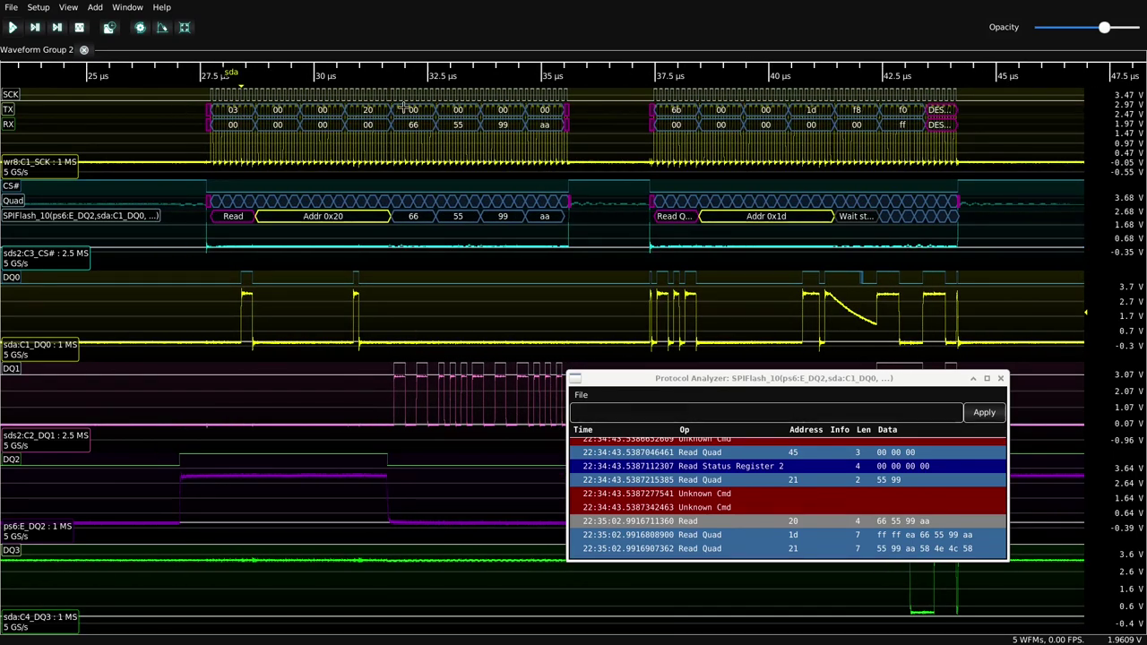
{"action": "scroll", "coordinate": [218, 202], "scroll_direction": "up", "scroll_amount": 3}
{"action": "scroll", "coordinate": [218, 201], "scroll_direction": "down", "scroll_amount": 3}
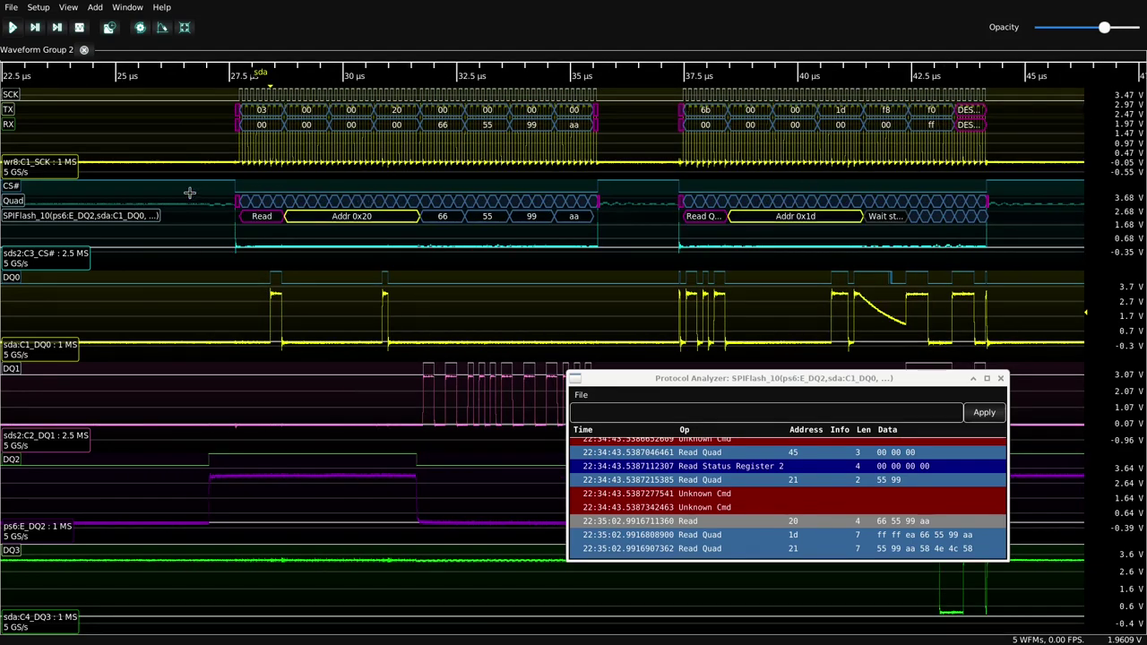
{"action": "scroll", "coordinate": [180, 186], "scroll_direction": "down", "scroll_amount": 2}
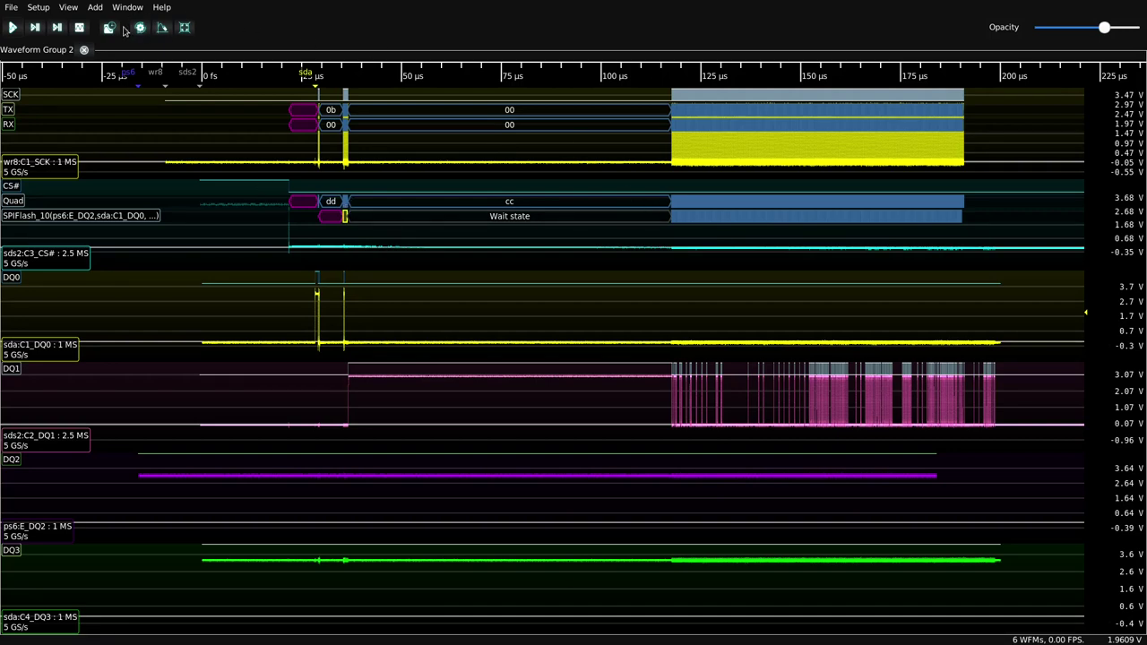
Open the SPIFlash_10 protocol analyzer, jump to the 23:06:27 Read packet and move the analyzer window aside
{"action": "left_click", "coordinate": [127, 7]}
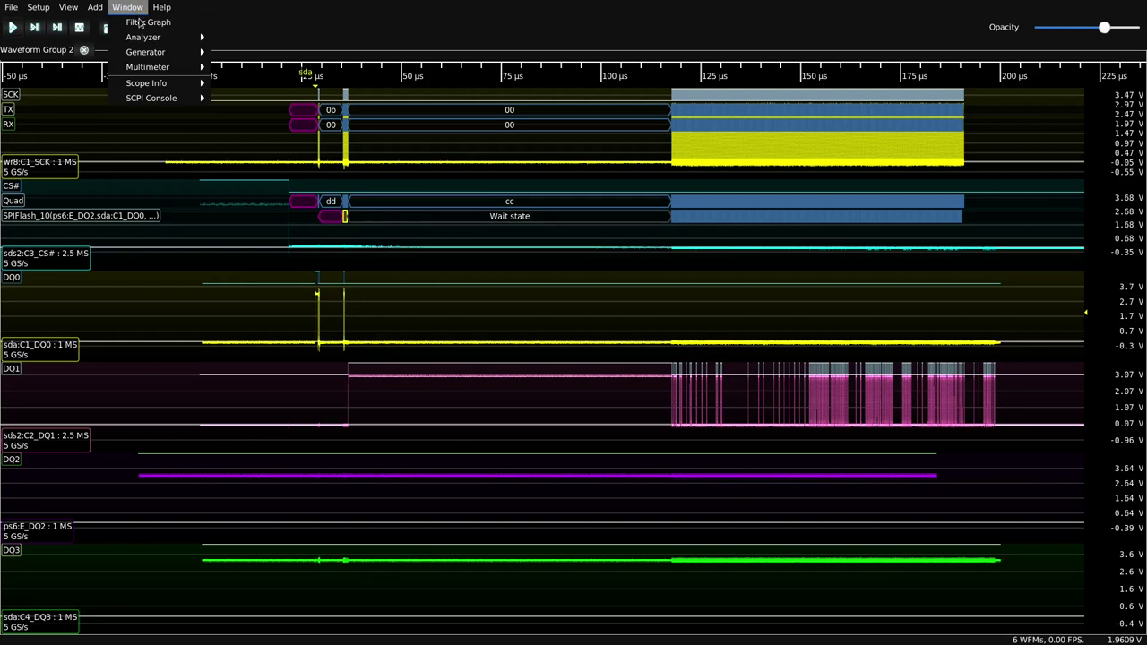
{"action": "mouse_move", "coordinate": [161, 36]}
{"action": "left_click", "coordinate": [287, 38]}
{"action": "scroll", "coordinate": [596, 304], "scroll_direction": "up", "scroll_amount": 3}
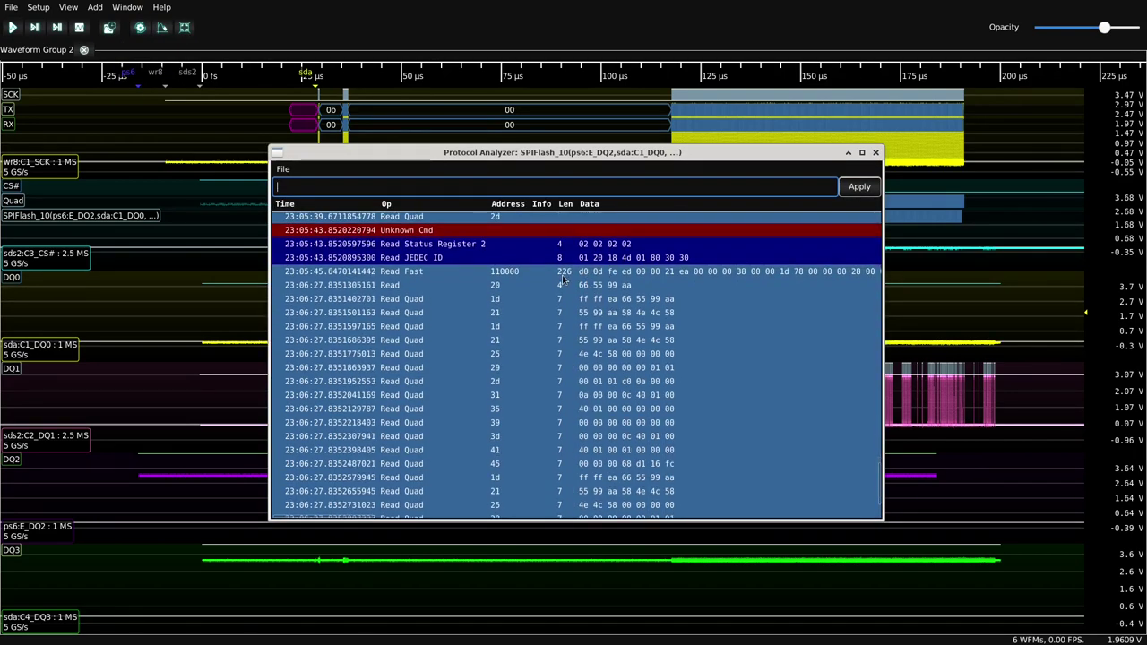
{"action": "left_click", "coordinate": [563, 286]}
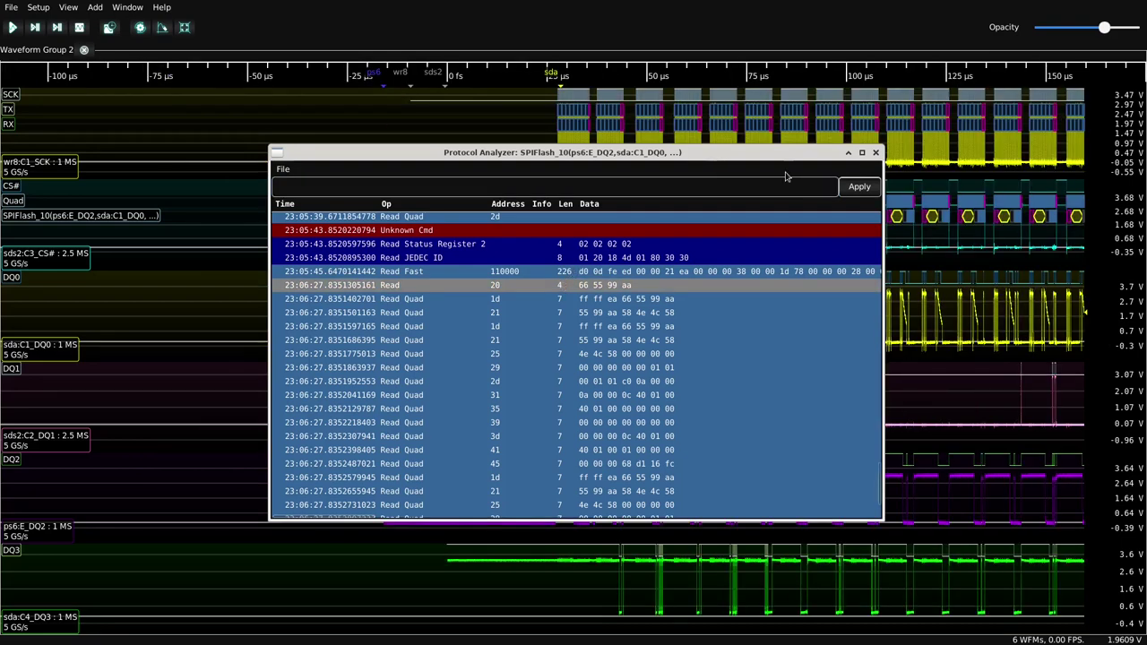
{"action": "left_click_drag", "start_coordinate": [784, 152], "coordinate": [784, 274]}
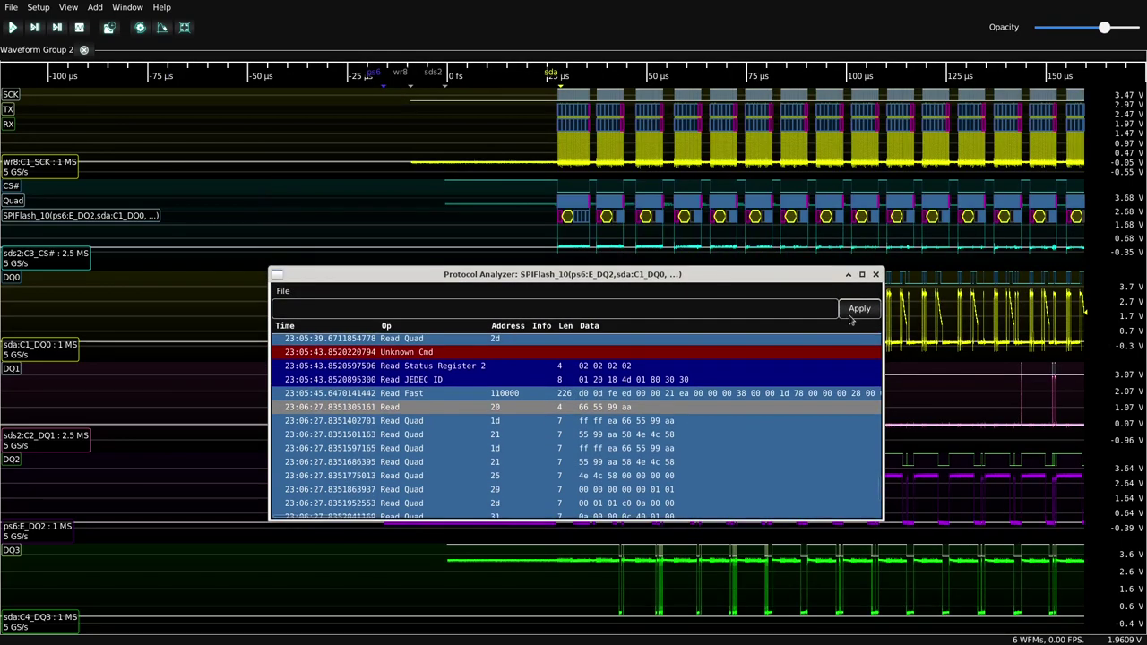
{"action": "left_click_drag", "start_coordinate": [886, 332], "coordinate": [709, 310]}
{"action": "left_click_drag", "start_coordinate": [616, 273], "coordinate": [415, 99]}
{"action": "scroll", "coordinate": [448, 233], "scroll_direction": "up", "scroll_amount": 1}
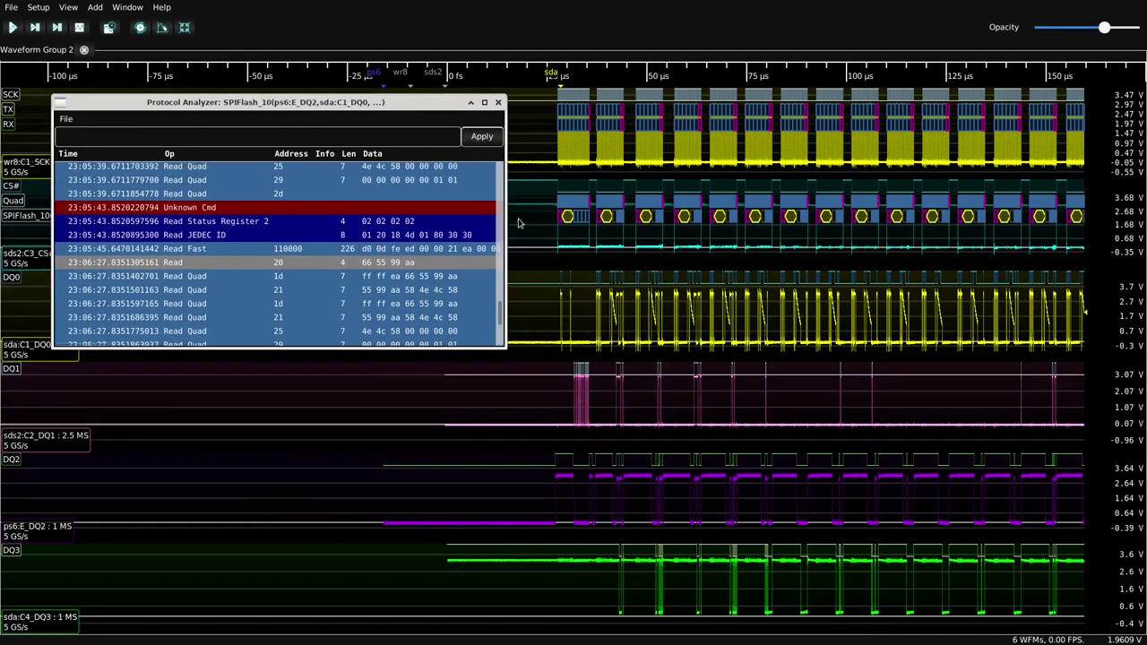
Place a single vertical cursor at 61.1514 µs on the Read Quad 1d packet, then close the analyzer
{"action": "right_click", "coordinate": [522, 222]}
{"action": "mouse_move", "coordinate": [573, 295]}
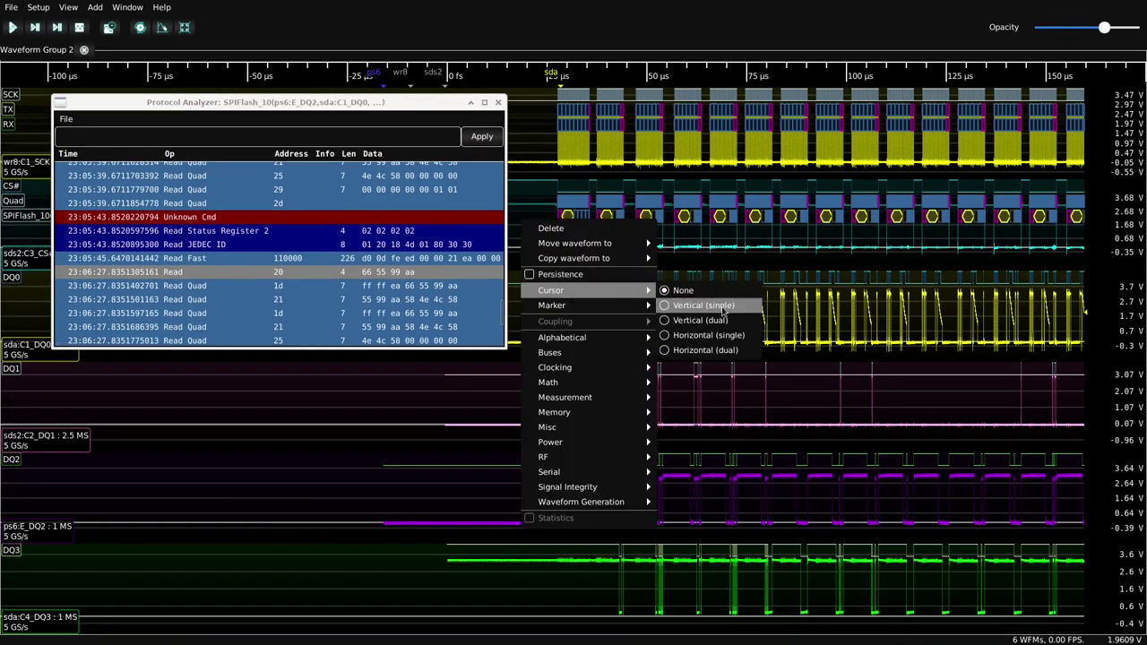
{"action": "left_click", "coordinate": [695, 305]}
{"action": "left_click_drag", "start_coordinate": [598, 170], "coordinate": [889, 192]}
{"action": "left_click_drag", "start_coordinate": [811, 197], "coordinate": [578, 170]}
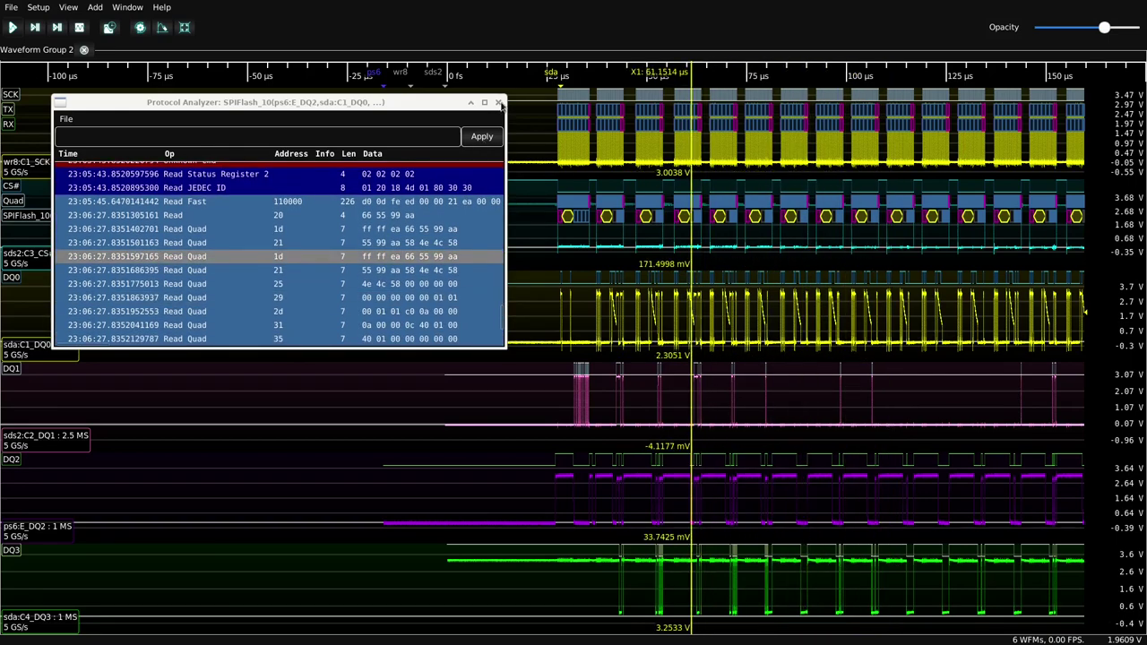
{"action": "left_click", "coordinate": [500, 102]}
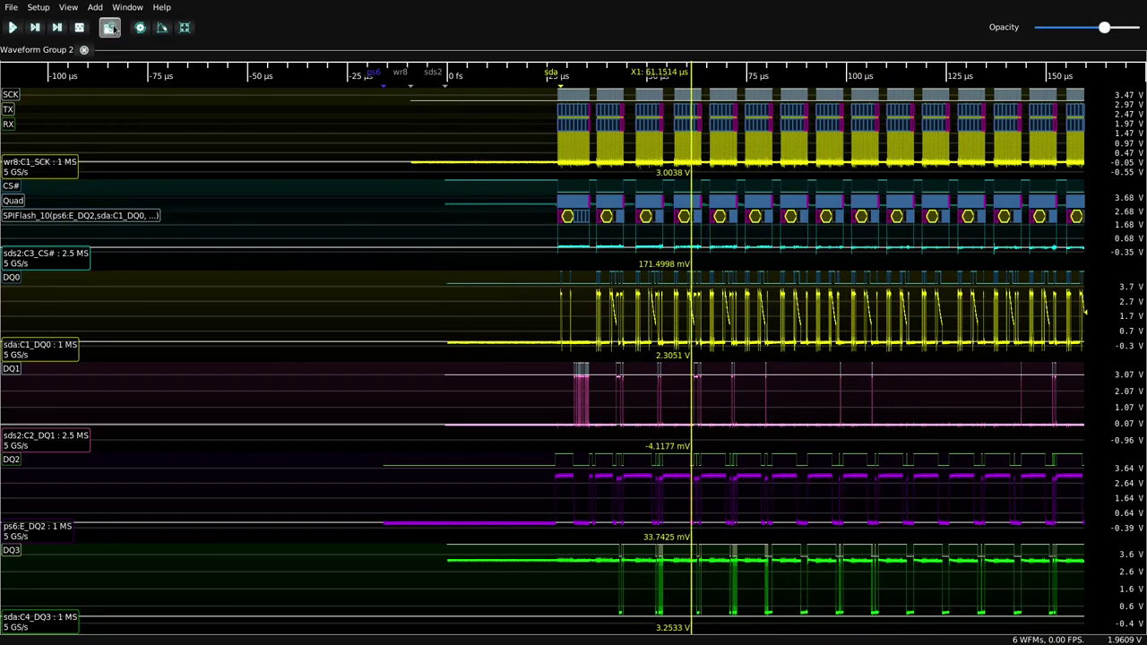
Bring up the waveform history and position the sds2 History window
{"action": "left_click", "coordinate": [110, 27]}
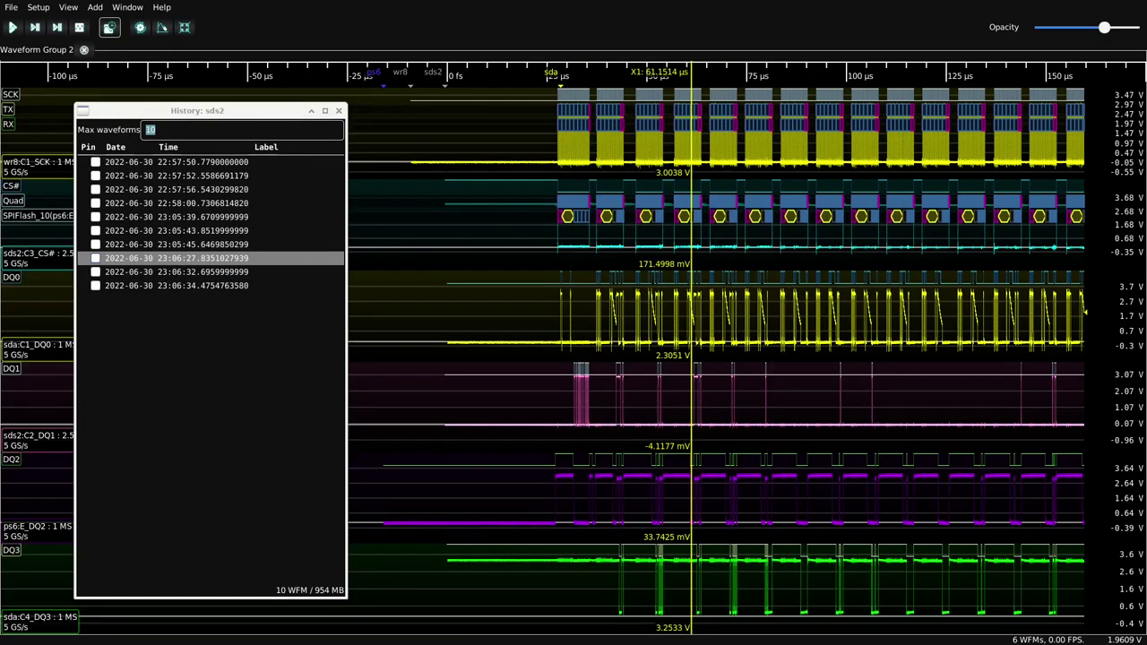
{"action": "left_click_drag", "start_coordinate": [240, 105], "coordinate": [260, 383]}
{"action": "left_click_drag", "start_coordinate": [250, 386], "coordinate": [240, 252]}
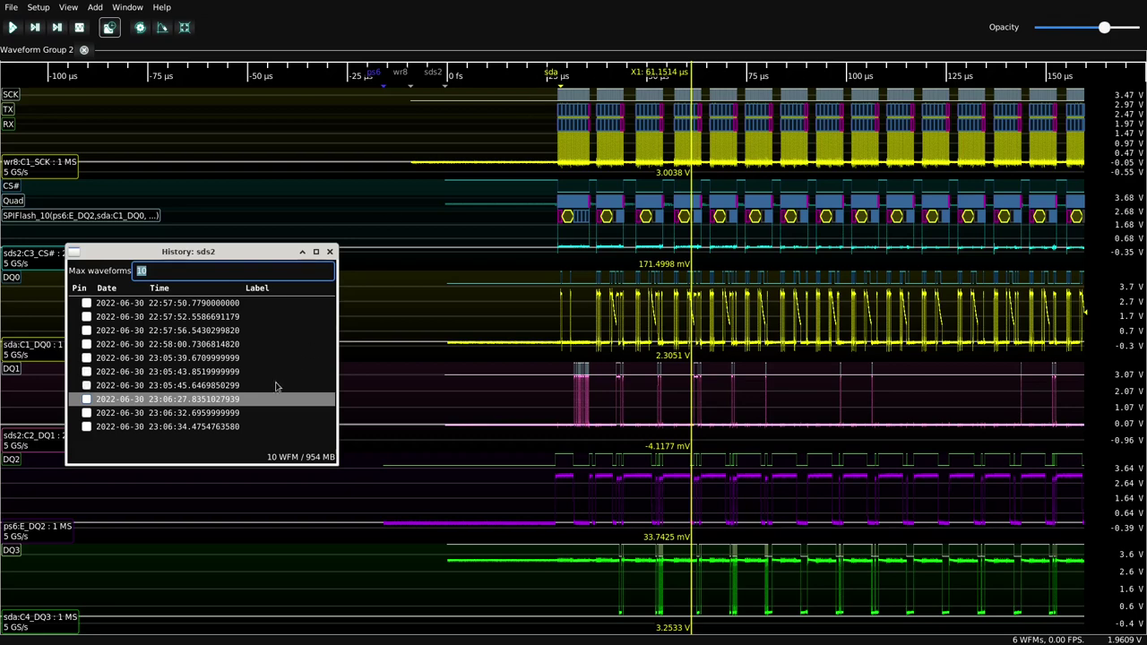
Load the 23:05:39 capture from sds2 history and zoom into its first Read transactions
{"action": "left_click", "coordinate": [189, 372]}
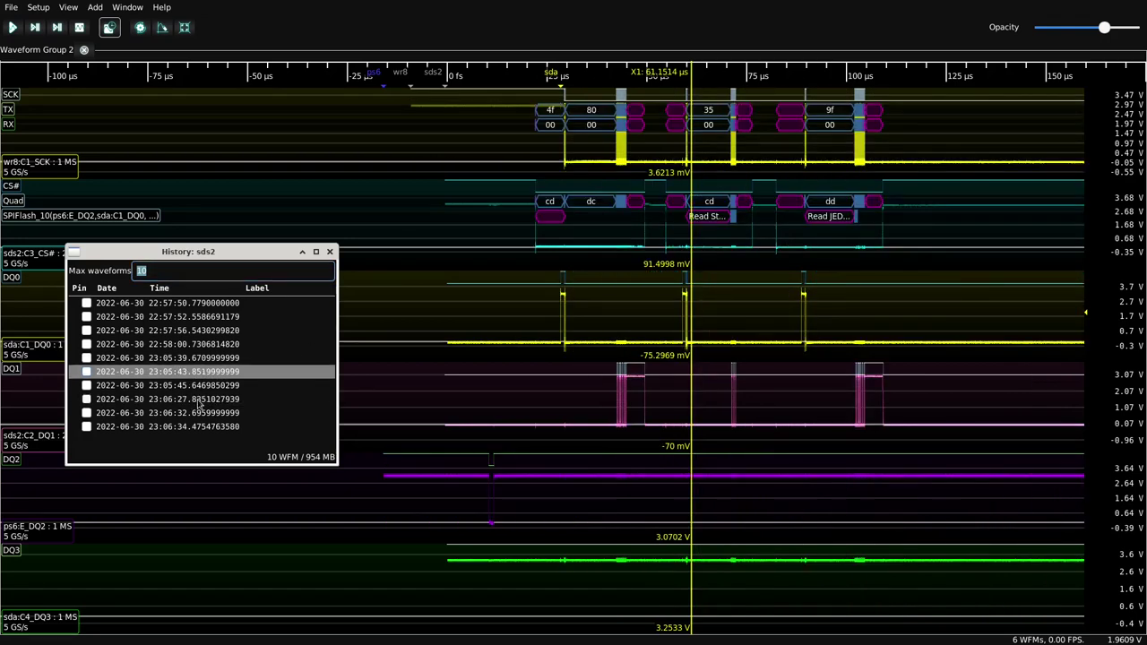
{"action": "left_click", "coordinate": [198, 400]}
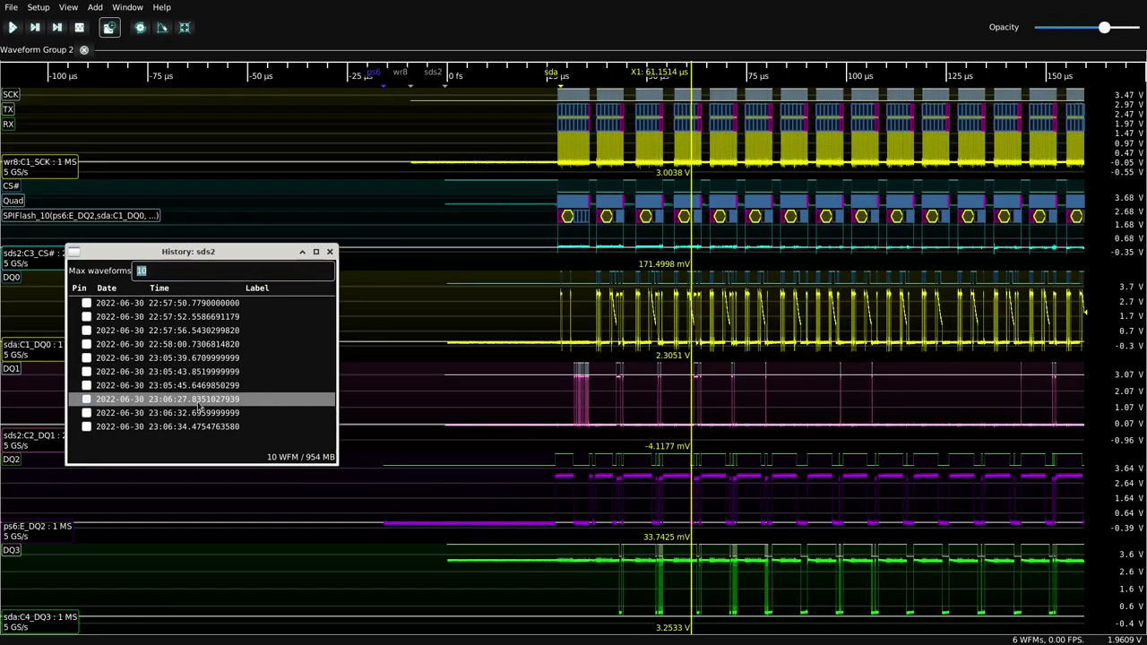
{"action": "left_click", "coordinate": [223, 358]}
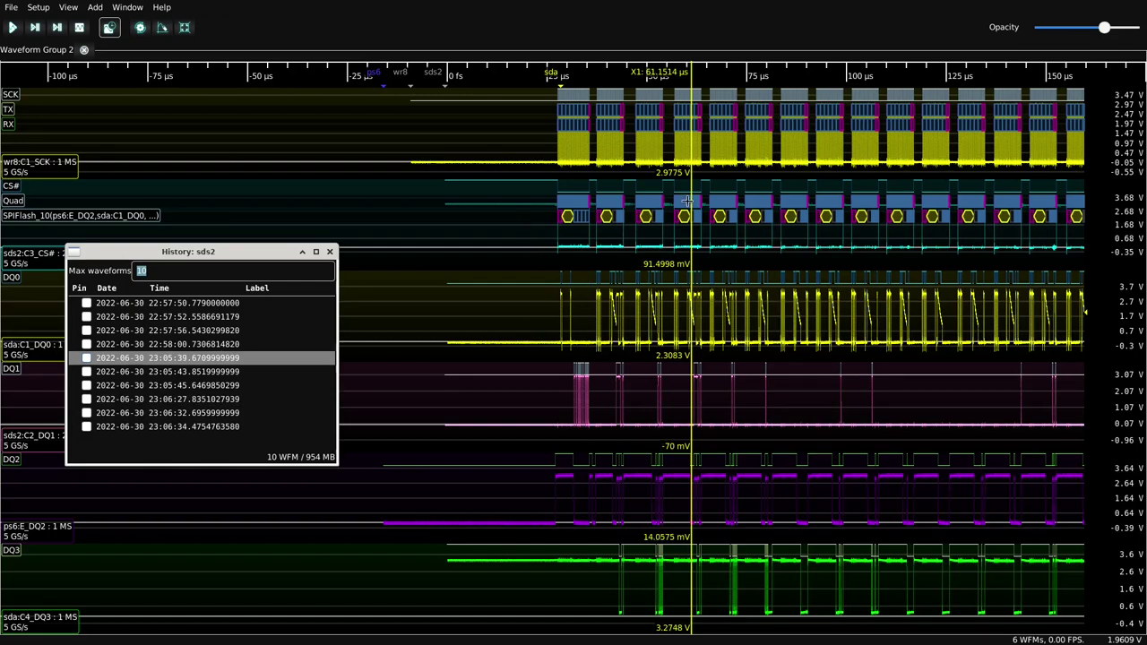
{"action": "scroll", "coordinate": [726, 194], "scroll_direction": "up", "scroll_amount": 4}
{"action": "scroll", "coordinate": [627, 170], "scroll_direction": "left", "scroll_amount": 10}
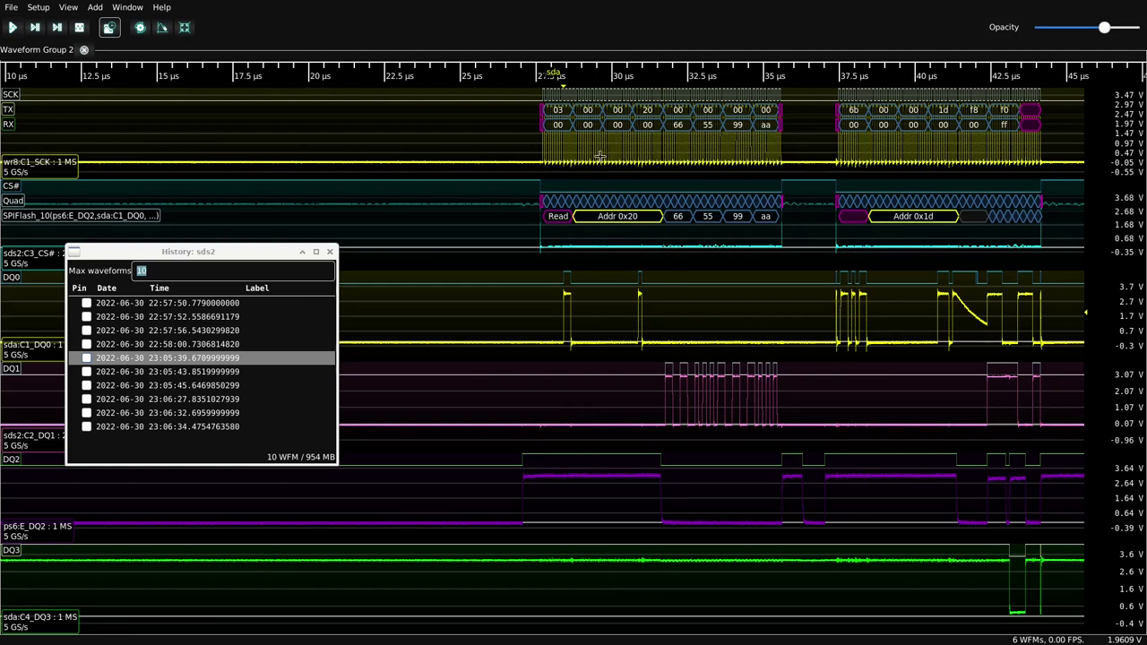
Add a marker named 'Bitstream header' at 31.59 µs and place the wr8 history window beside sds2
{"action": "right_click", "coordinate": [630, 145]}
{"action": "mouse_move", "coordinate": [685, 227]}
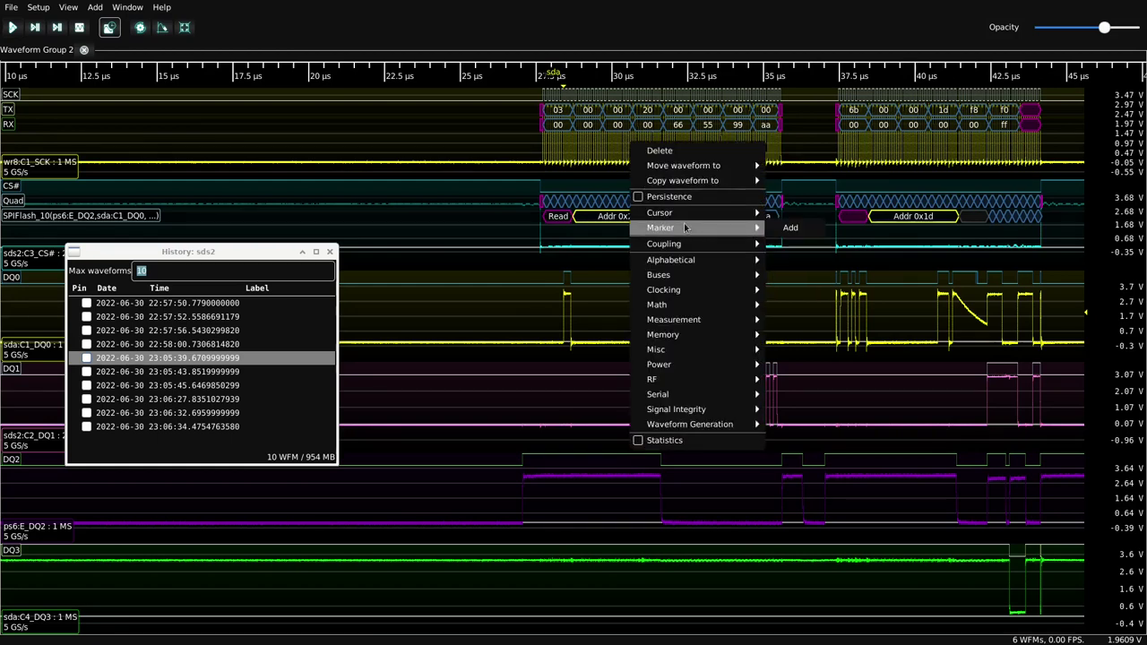
{"action": "left_click", "coordinate": [789, 228]}
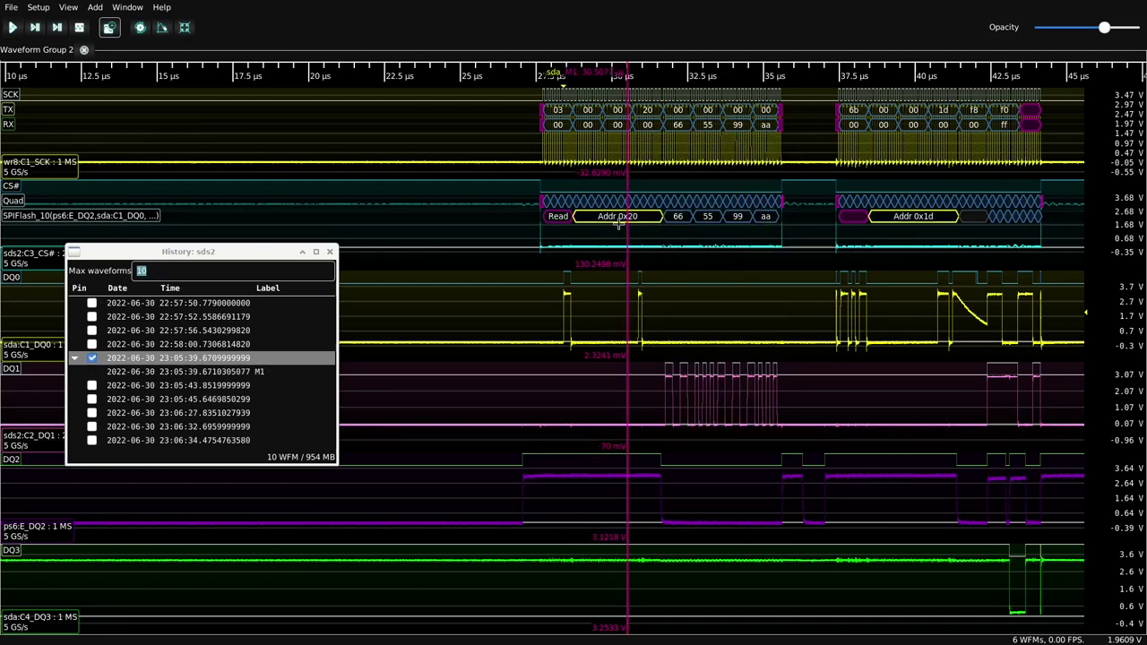
{"action": "double_click", "coordinate": [273, 371]}
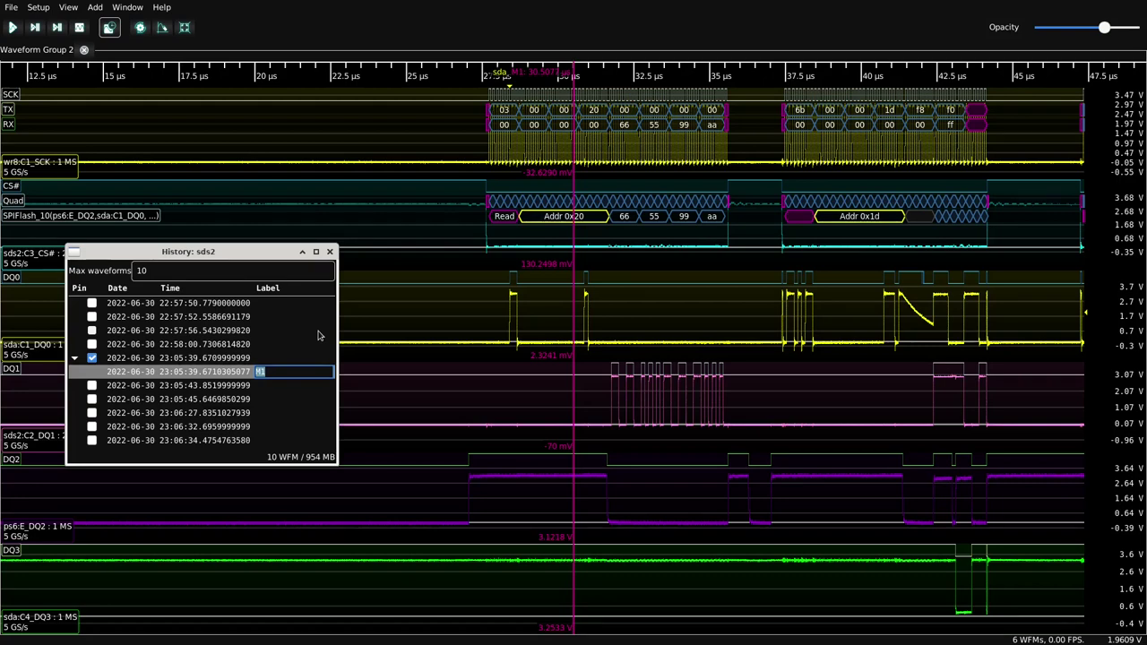
{"action": "type", "text": "Bitstream header"}
{"action": "key", "text": "Return"}
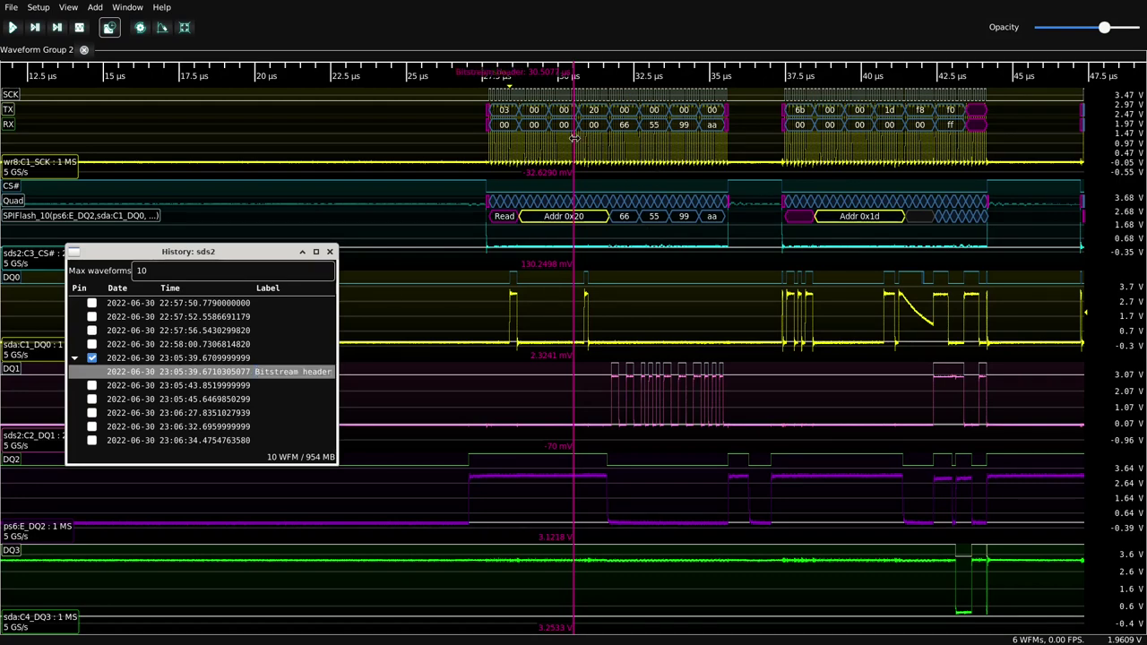
{"action": "left_click_drag", "start_coordinate": [573, 136], "coordinate": [608, 124]}
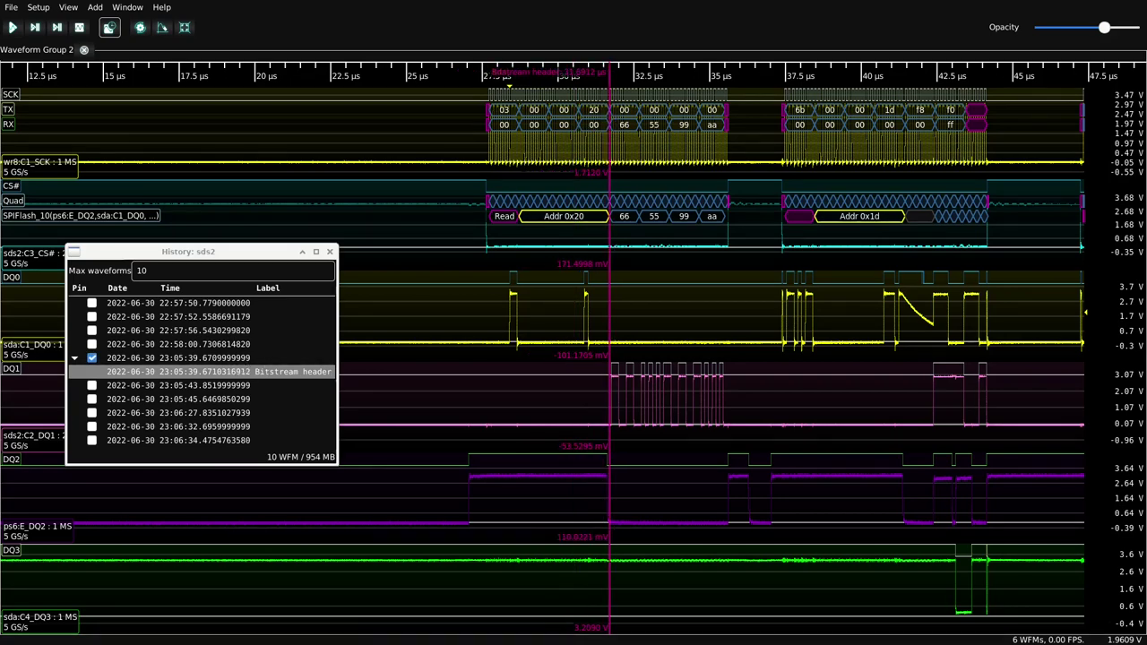
{"action": "left_click_drag", "start_coordinate": [626, 198], "coordinate": [547, 255]}
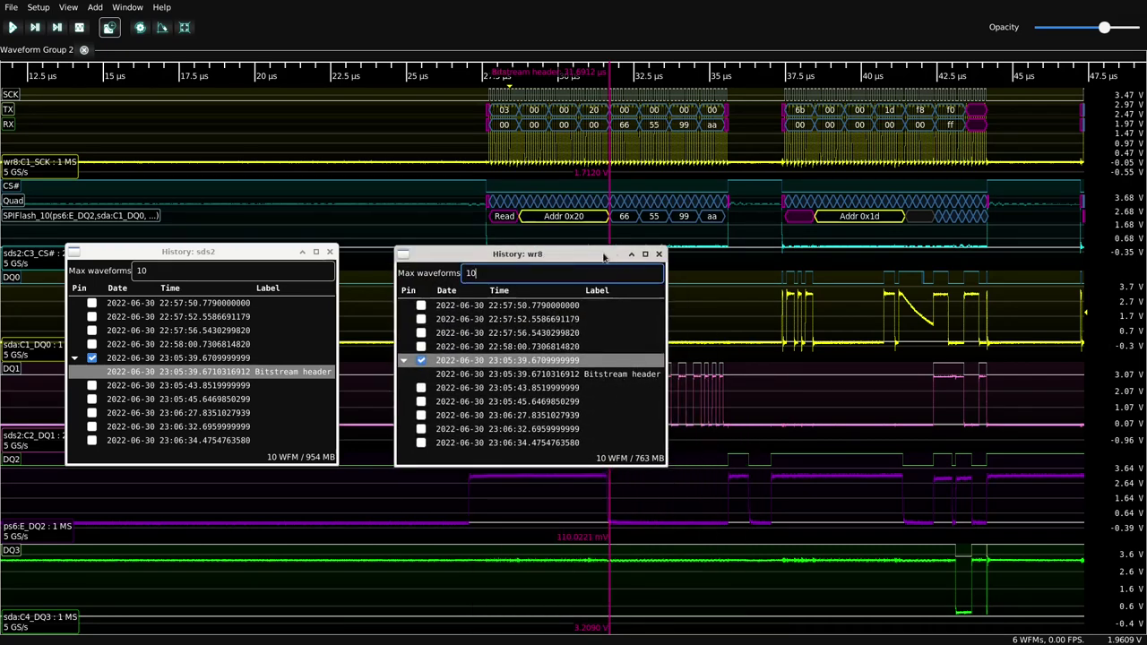
Close the wr8 History window
{"action": "left_click", "coordinate": [659, 253]}
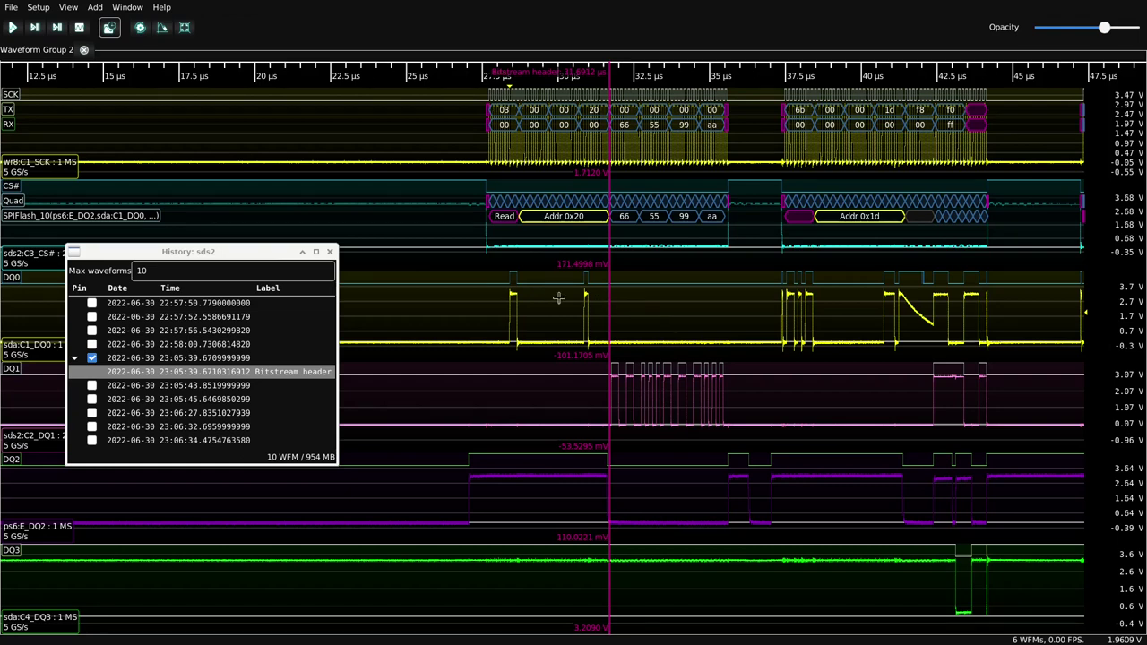